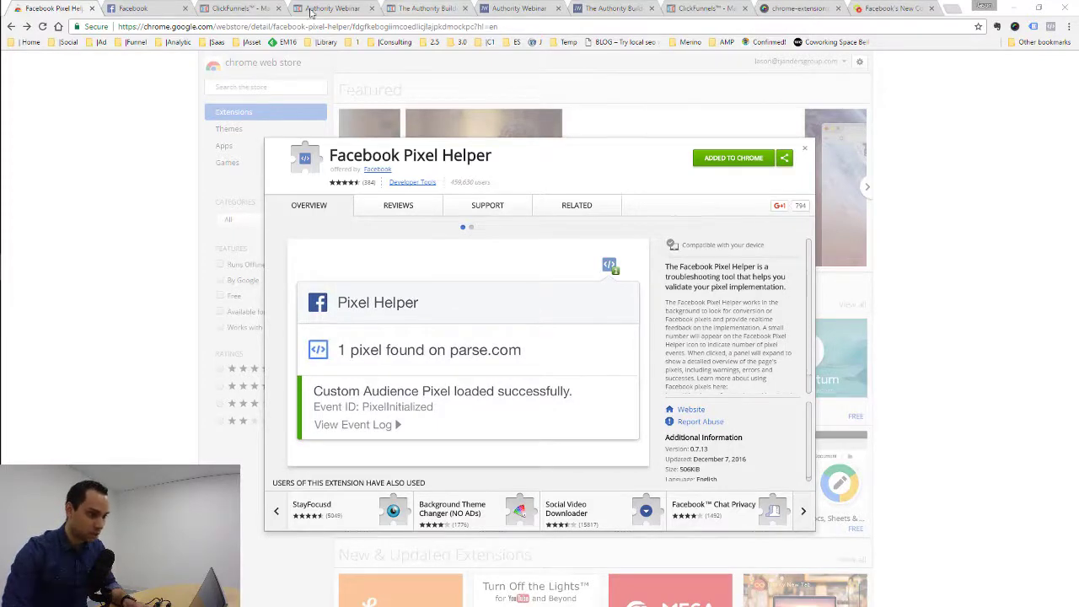
Inspect the pixel events on the webinar registration page and the Authority Builder webinar page with Facebook Pixel Helper
left_click(515, 9)
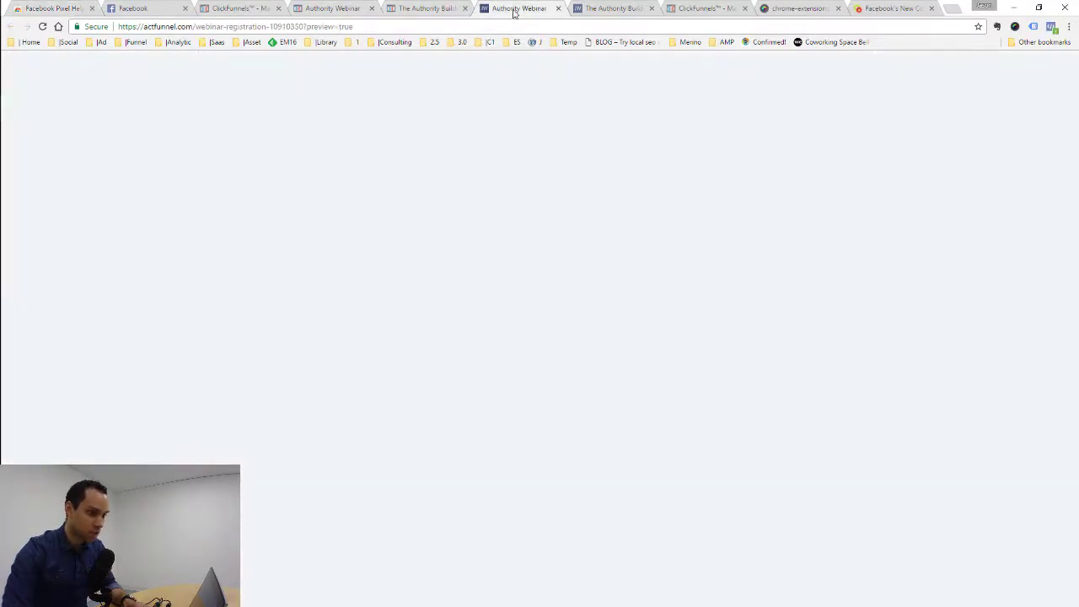
left_click(1051, 27)
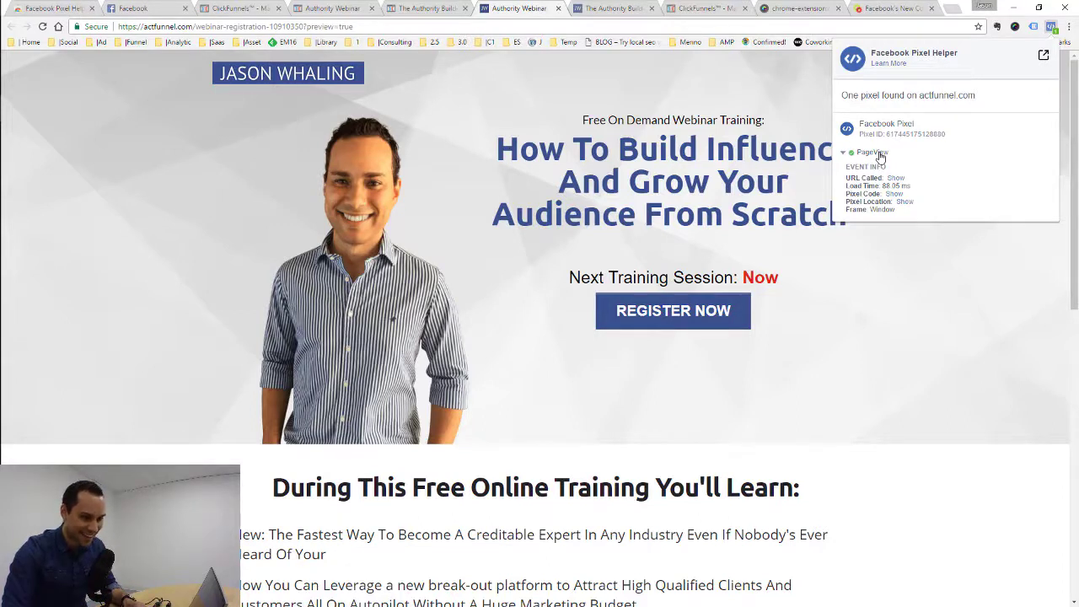
left_click(590, 6)
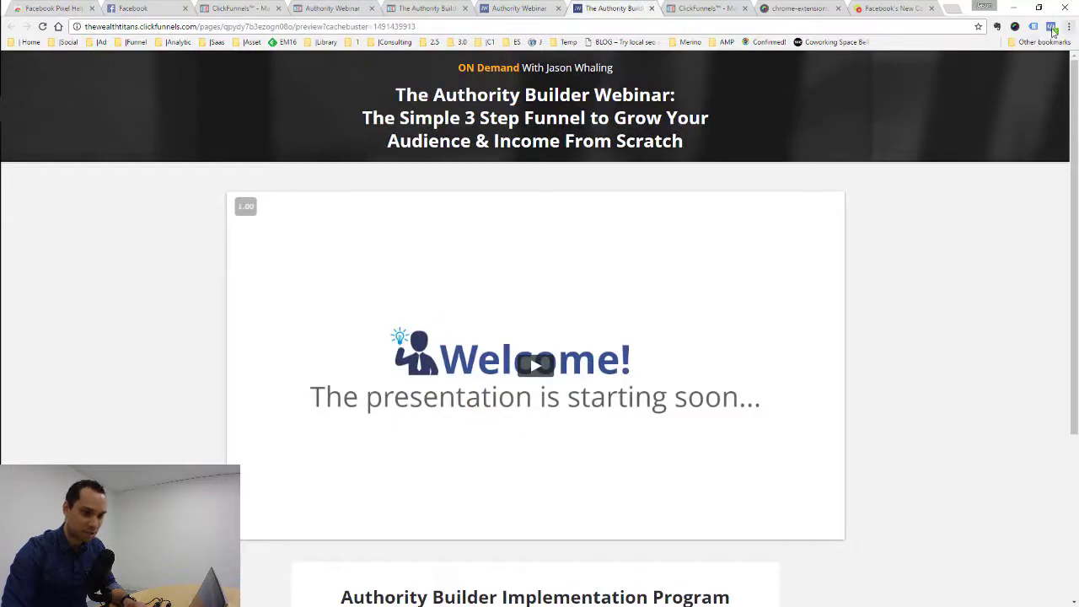
left_click(1051, 28)
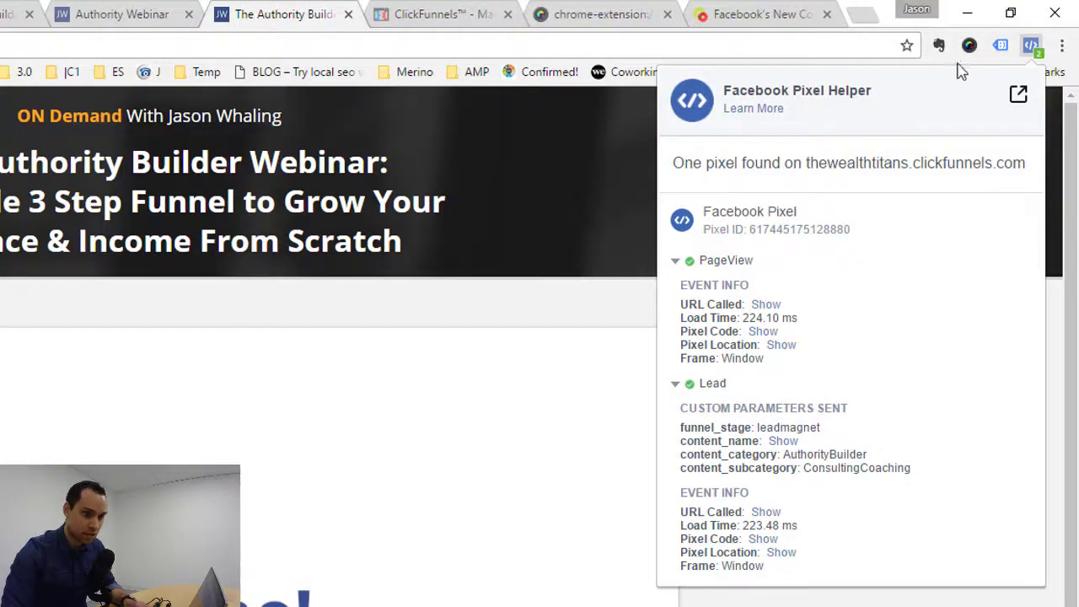
View Google Tag Assistant on the Authority Builder webinar page, then bring back the Facebook Pixel Helper details
left_click(1000, 46)
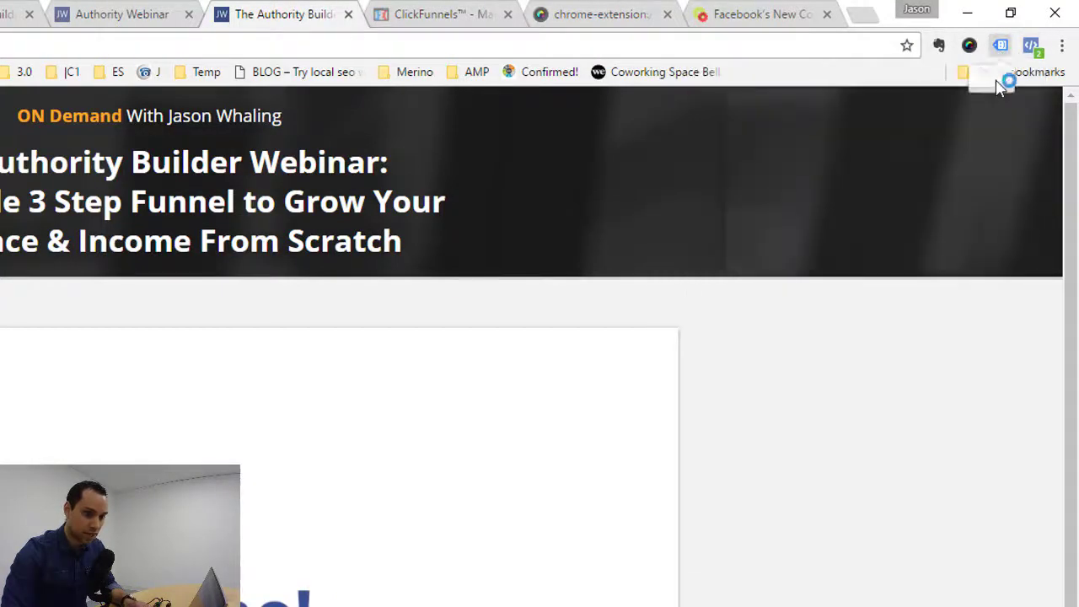
left_click(829, 600)
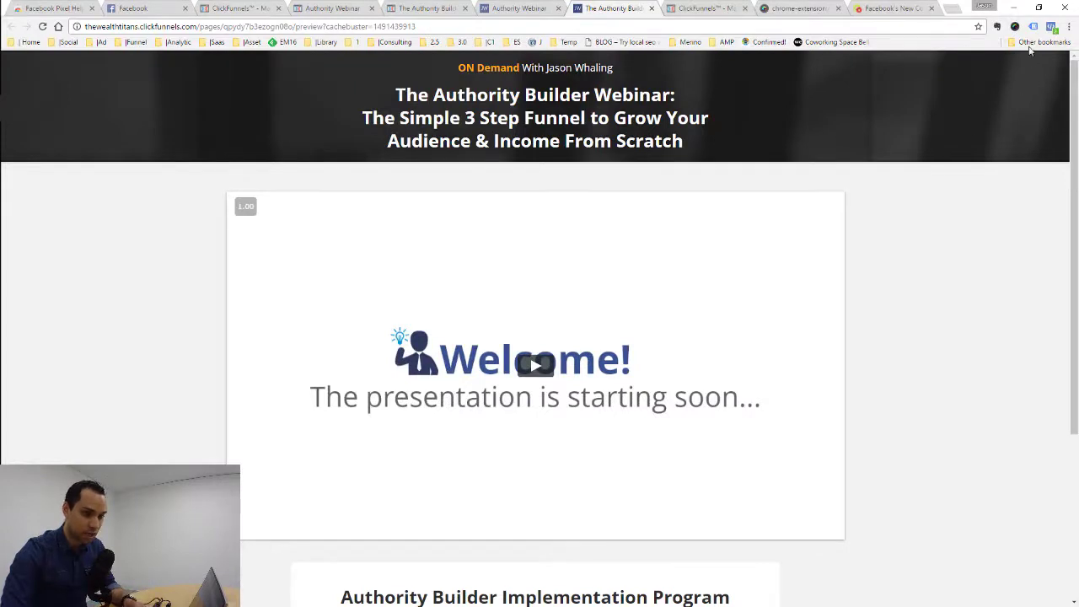
left_click(1051, 27)
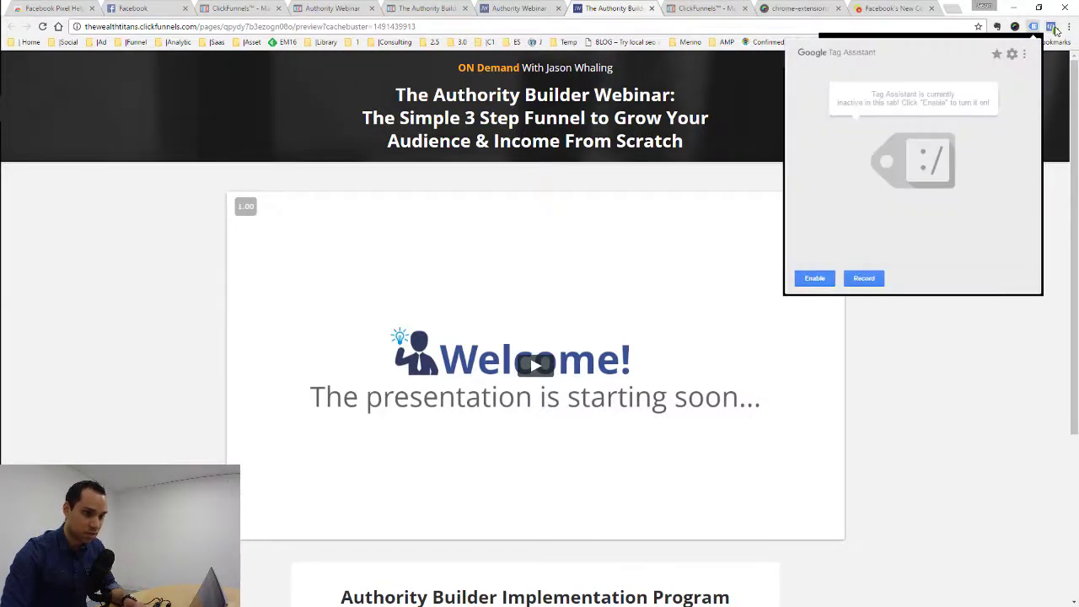
left_click(1052, 27)
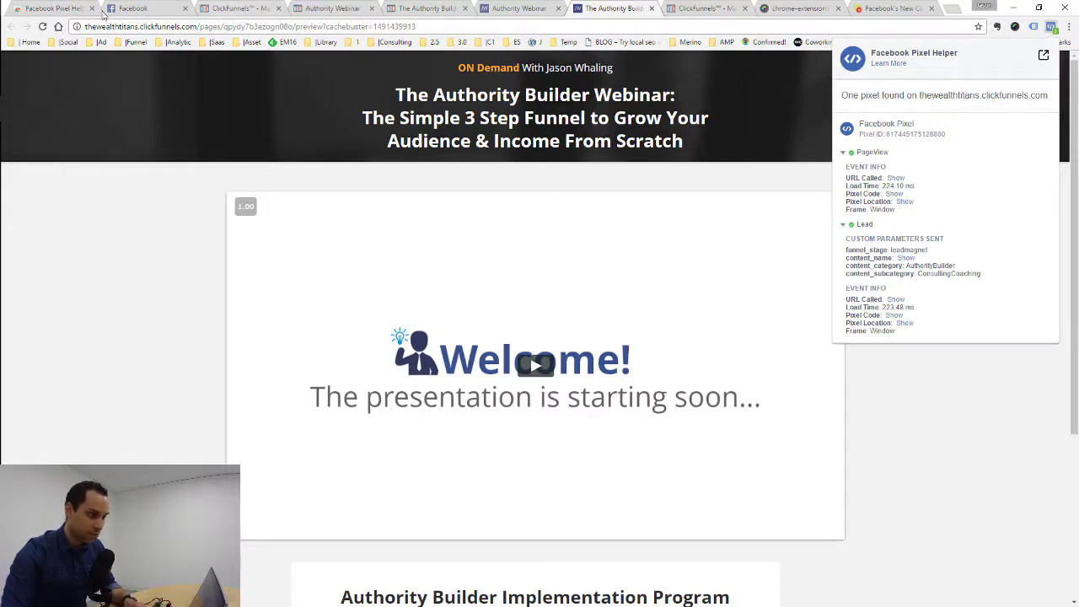
Open Ads Manager from the Facebook home page and go to its Pixels page
left_click(143, 8)
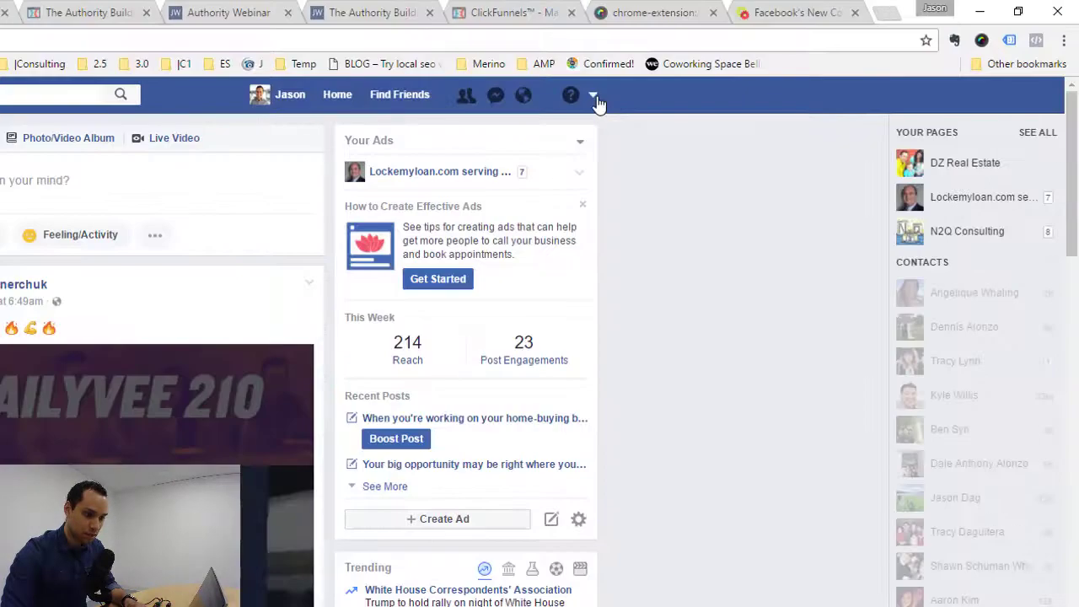
left_click(758, 63)
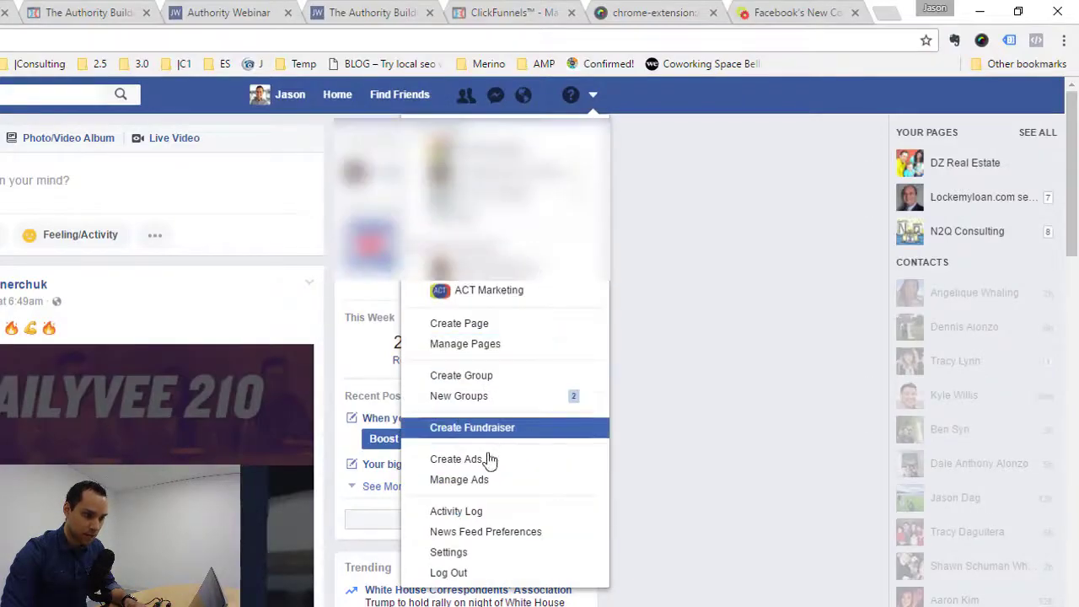
left_click(520, 480)
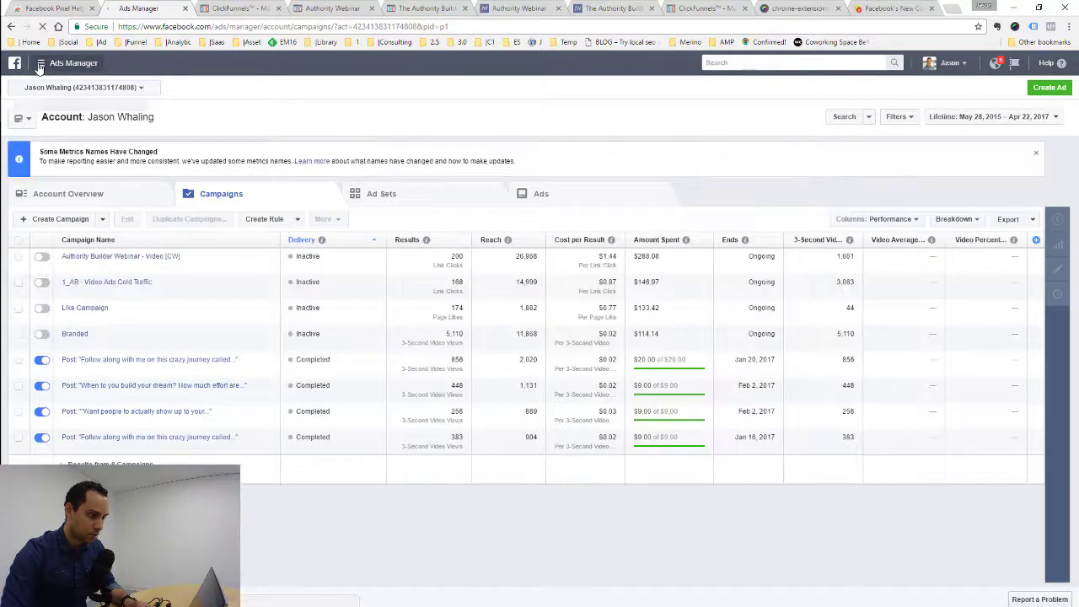
left_click(40, 65)
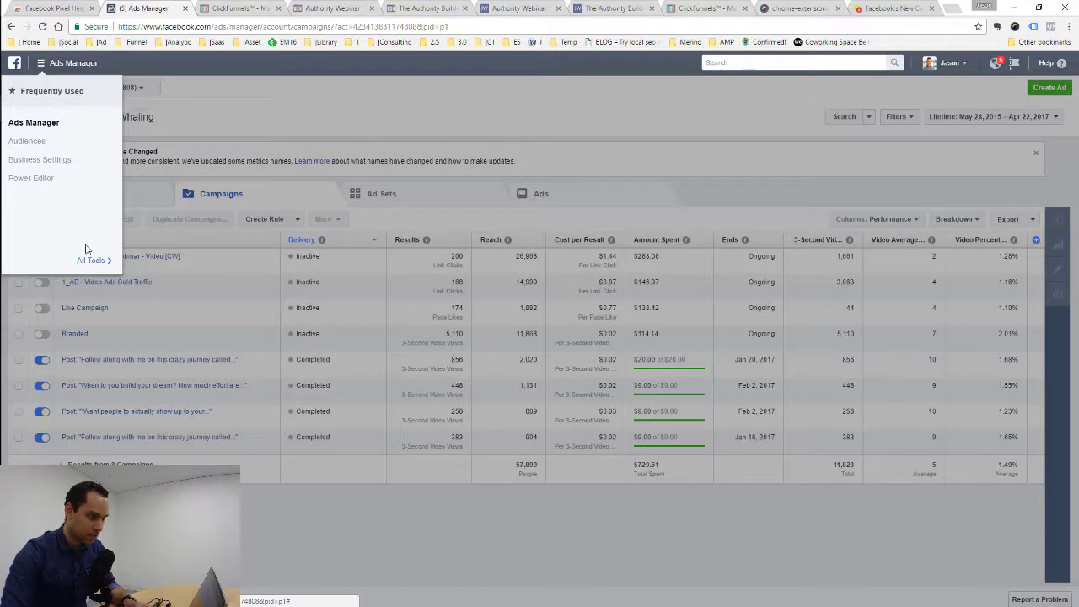
left_click(91, 260)
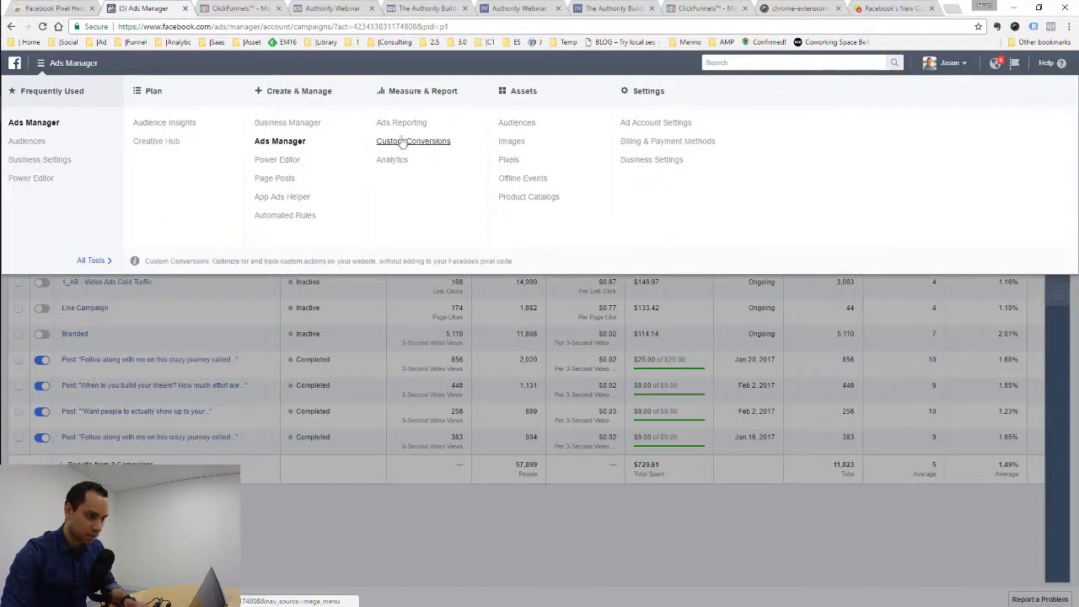
left_click(504, 162)
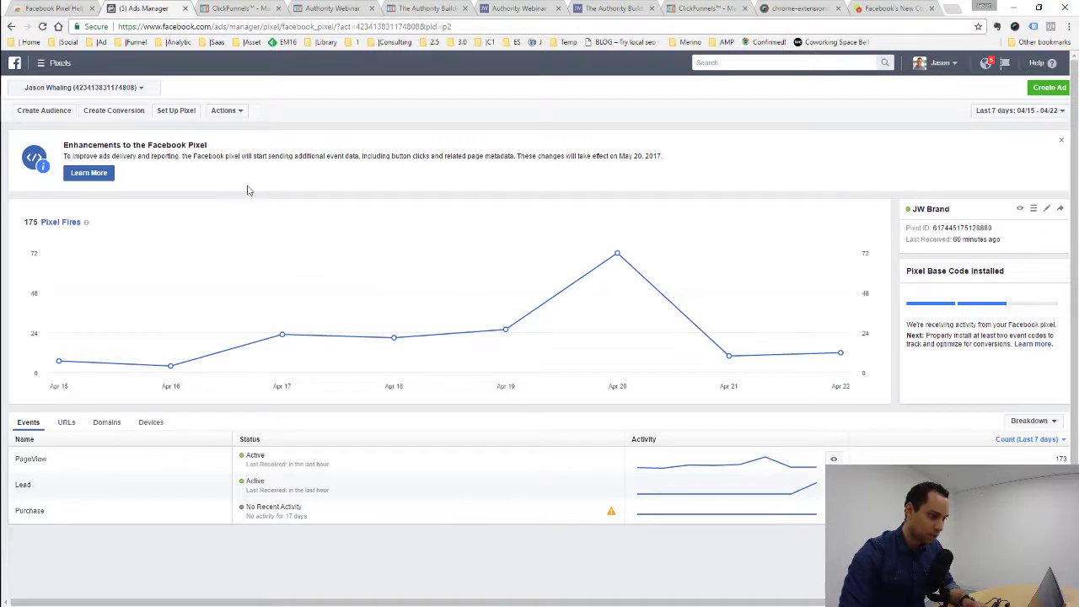
Start the pixel setup and review the available integration and tag manager solutions, returning to the installation method choice
left_click(177, 112)
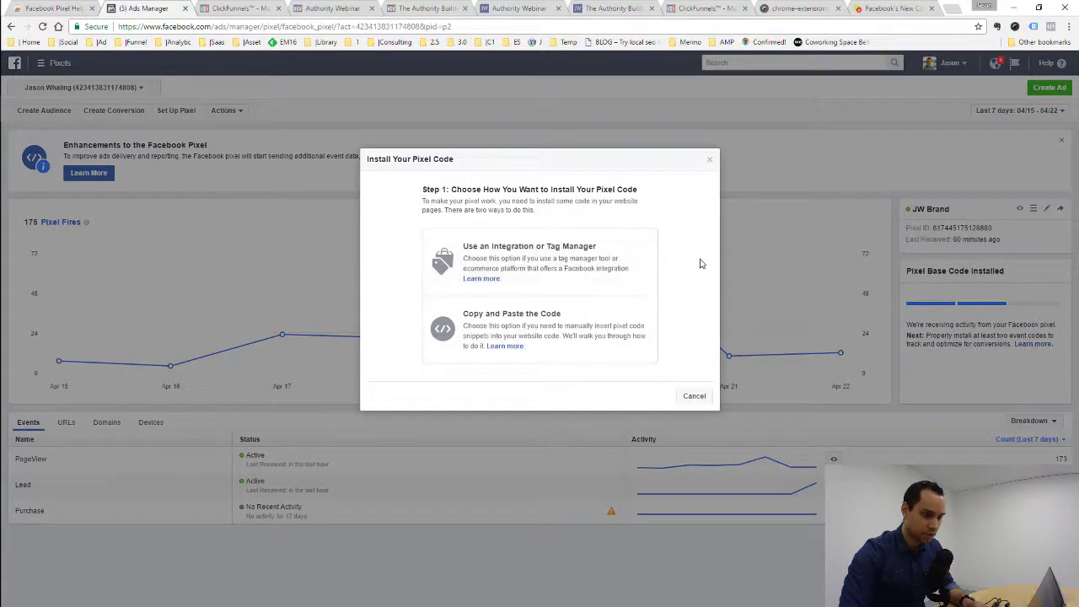
left_click(536, 263)
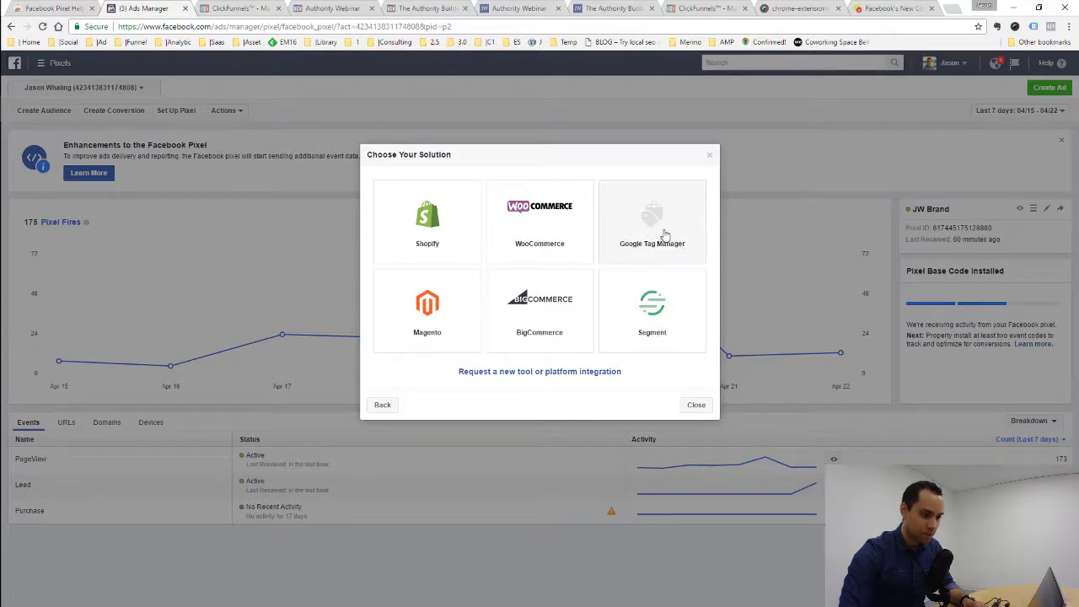
left_click(382, 406)
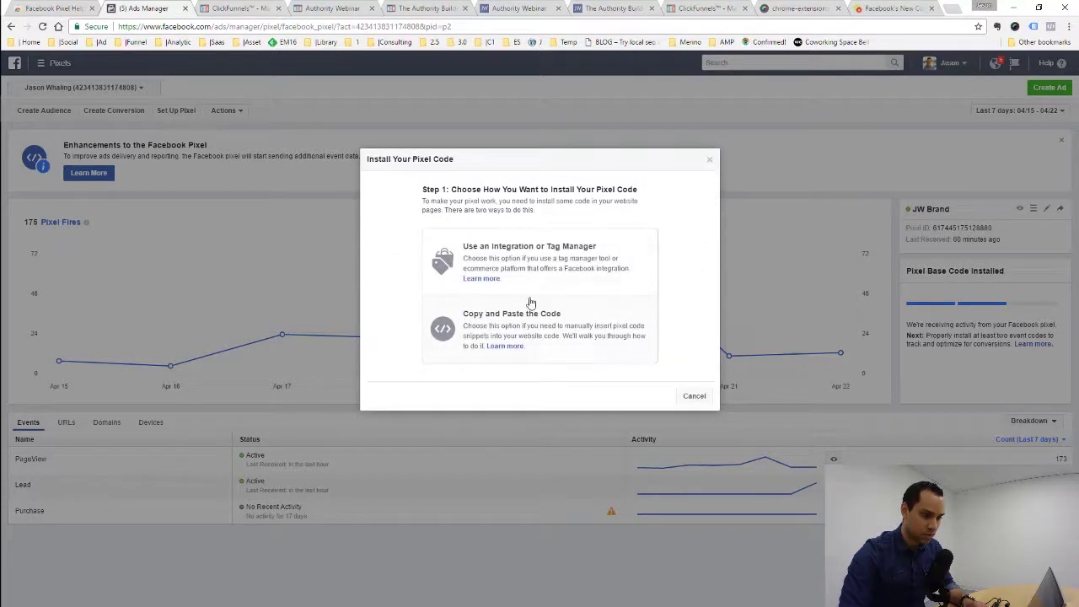
Choose the Copy and Paste the Code installation method and copy the entire pixel base code to the clipboard
left_click(576, 333)
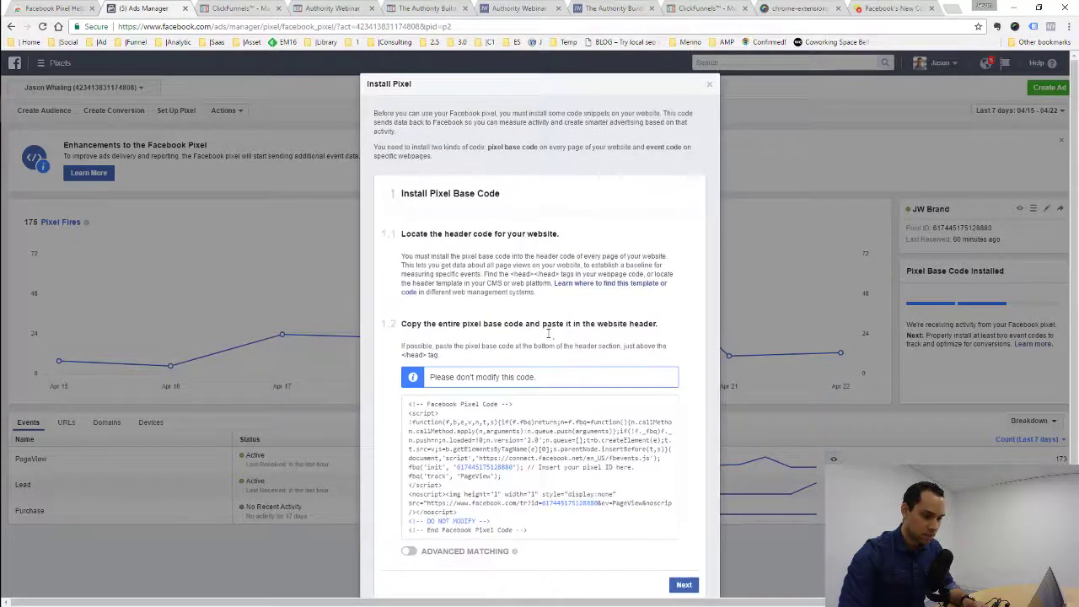
scroll(548, 334, "down", 2)
left_click(563, 351)
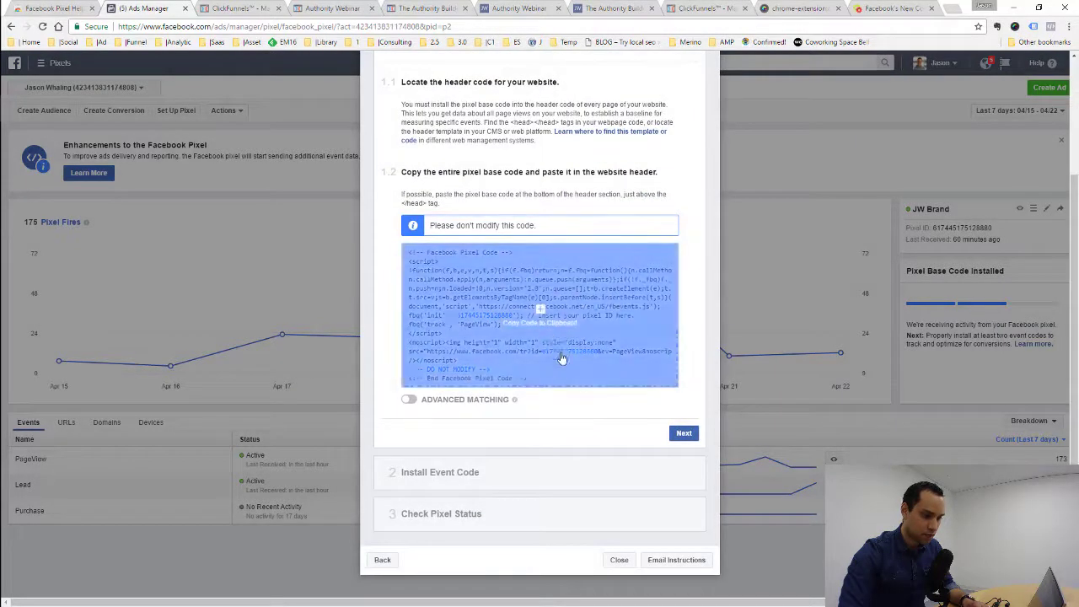
left_click(577, 330)
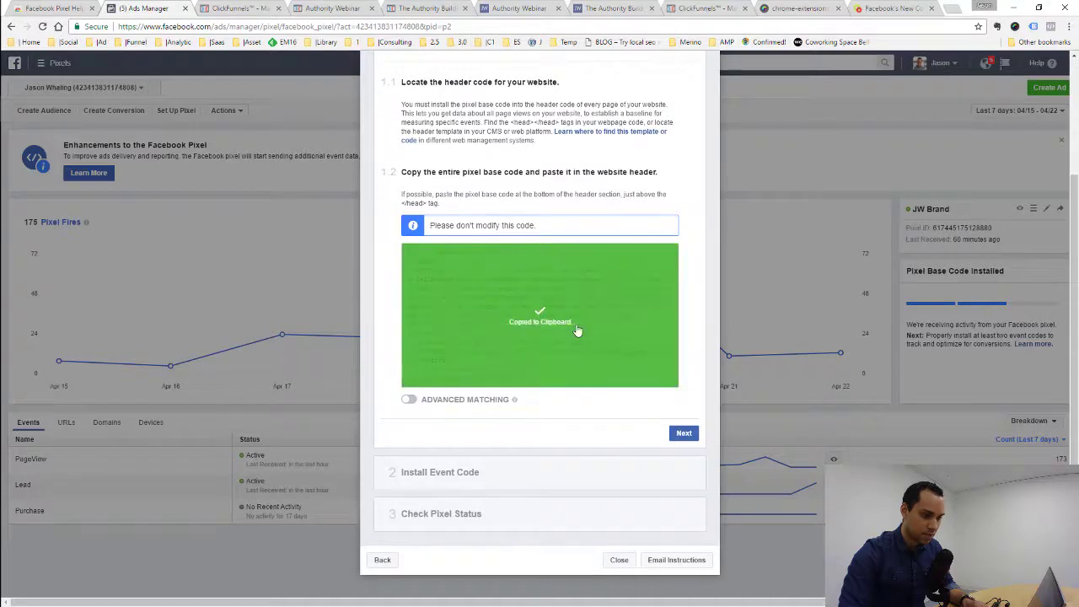
Switch to the tracking pixels page in OneNote and examine the full pixel base code and its PageView tracking line
key("alt+Tab")
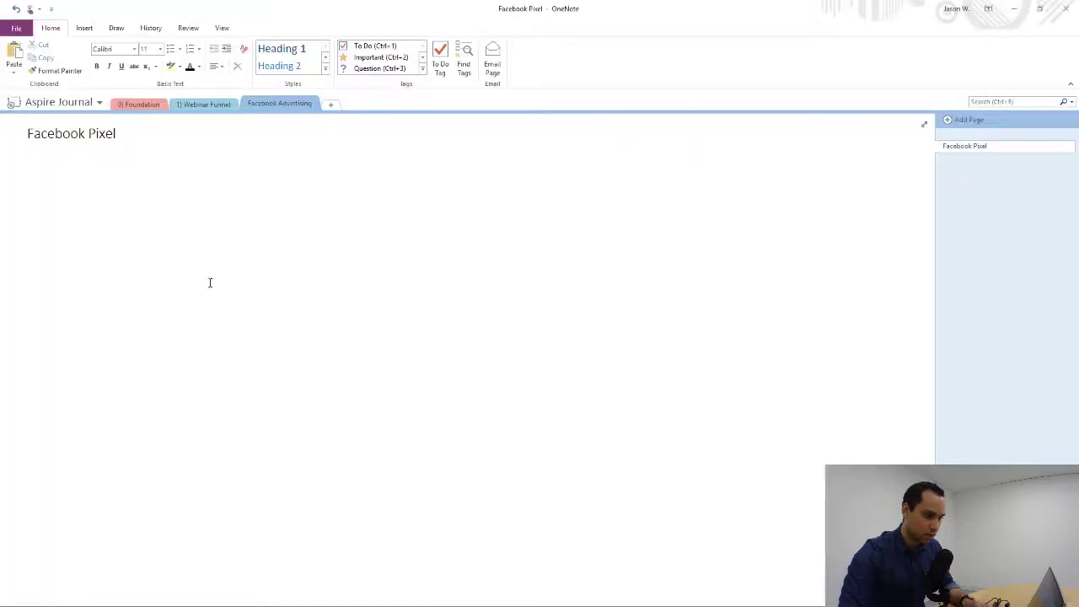
key("alt+Tab")
key("alt+Tab")
key("alt+Tab")
key("alt+Tab")
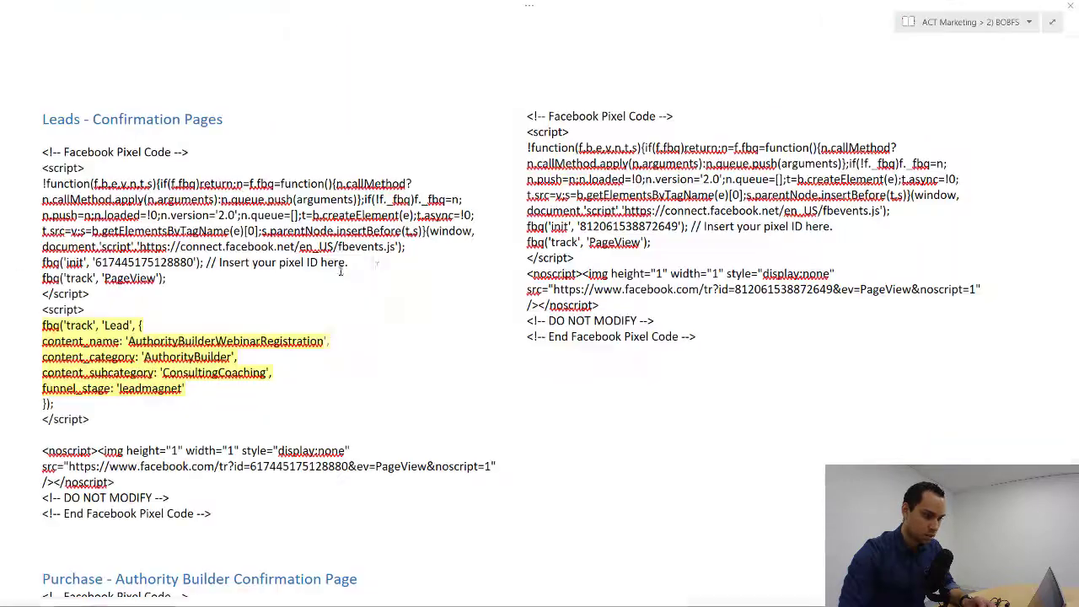
left_click(783, 341)
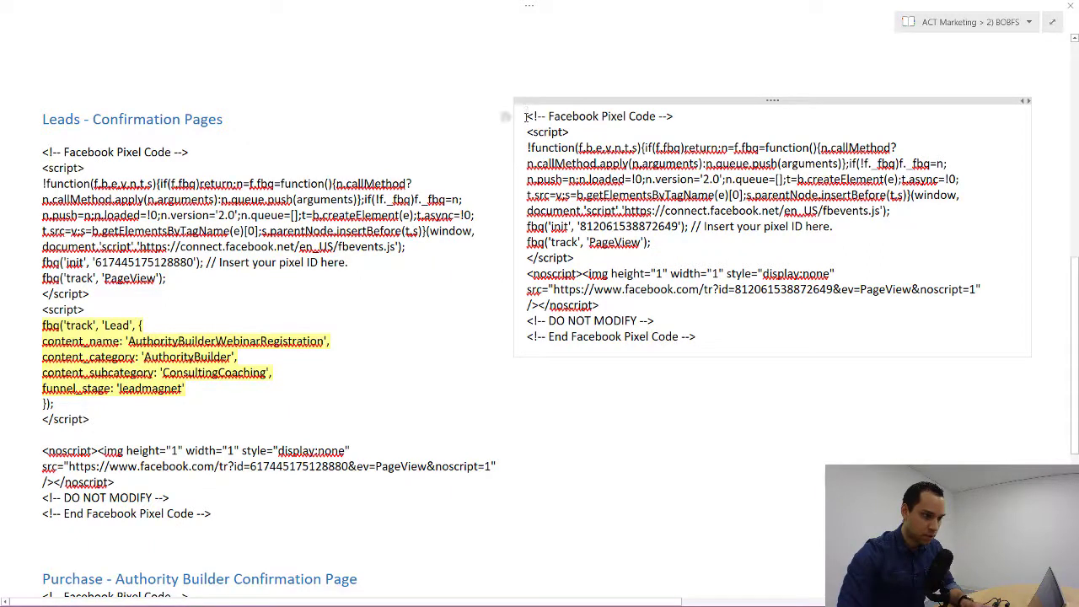
left_click_drag(525, 117, 696, 336)
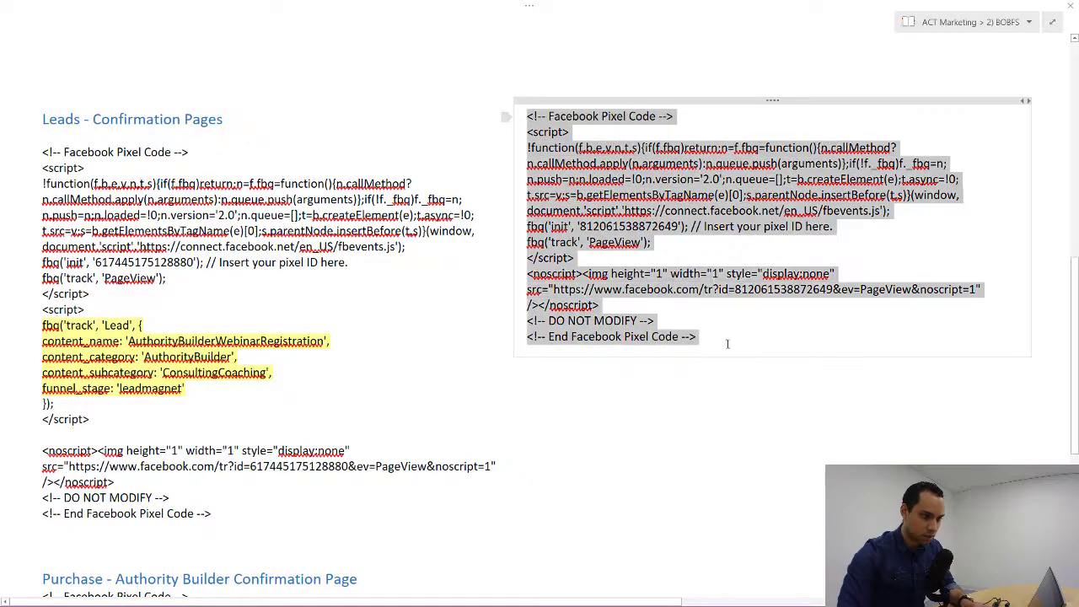
left_click(518, 238)
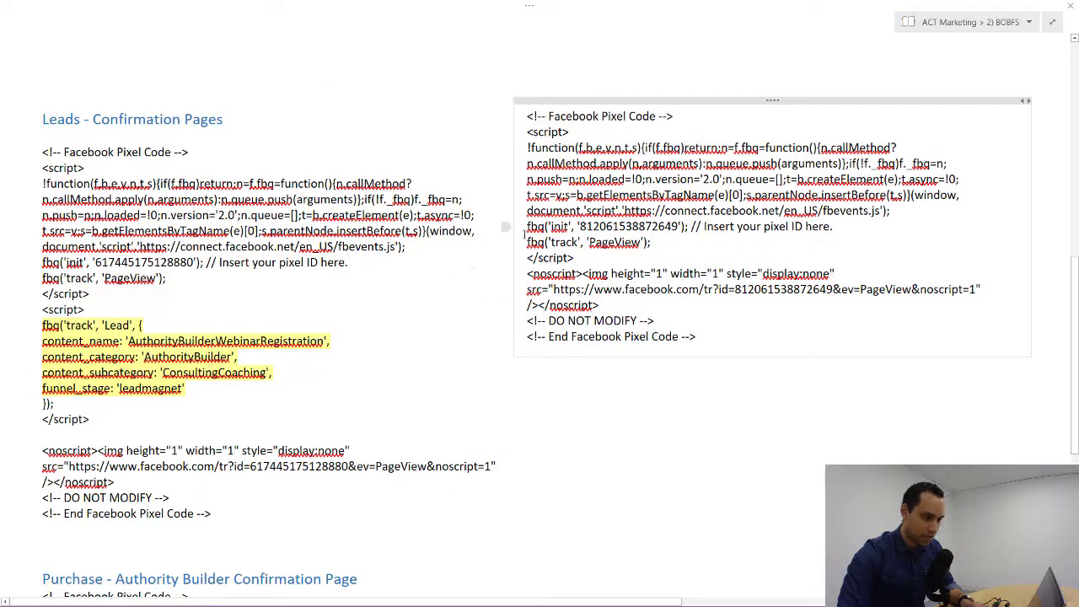
left_click_drag(520, 242, 649, 244)
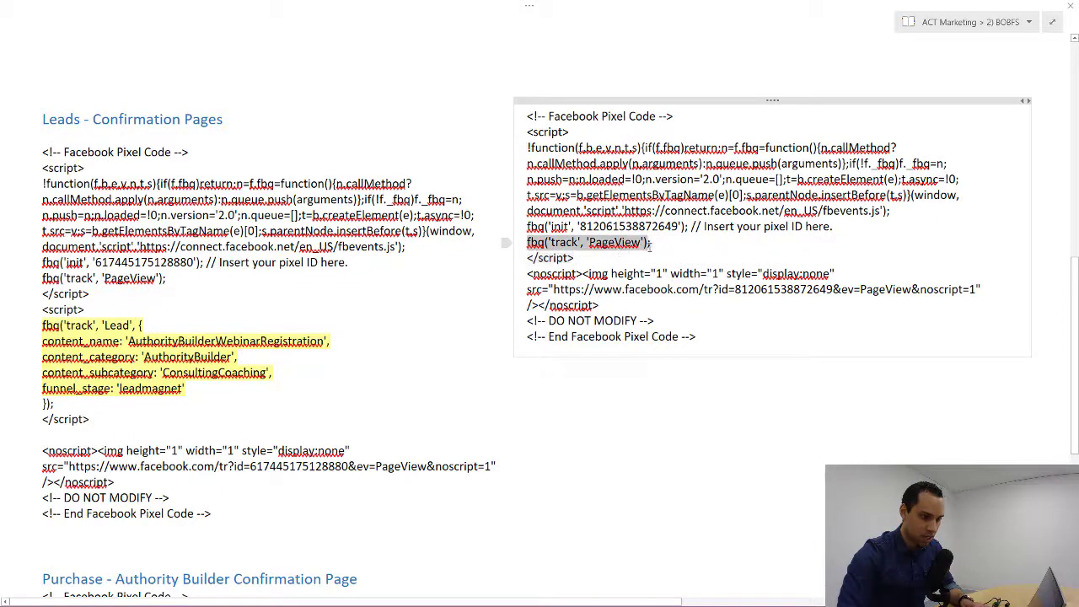
Switch to Chrome, check the registration page's pixel event with Pixel Helper, and compare it with the PageView line in OneNote
key("alt+Tab")
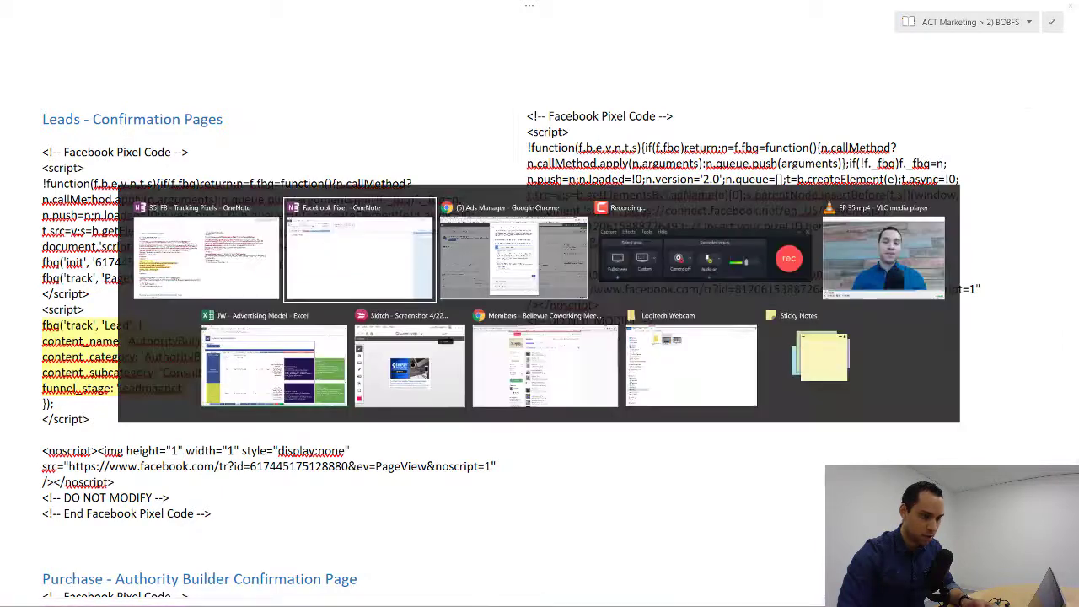
key("alt+Tab")
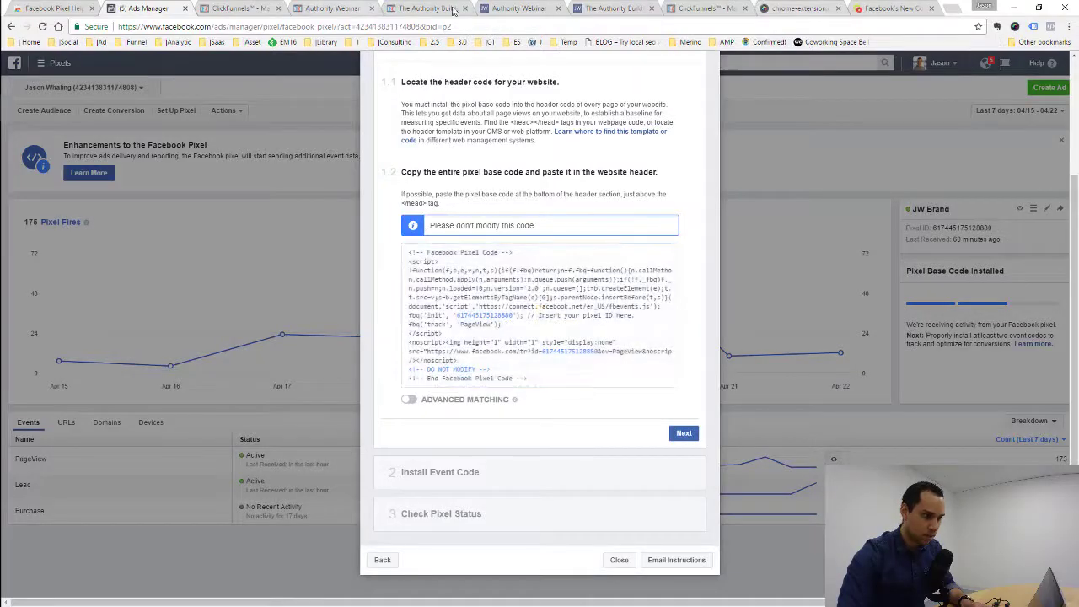
left_click(516, 8)
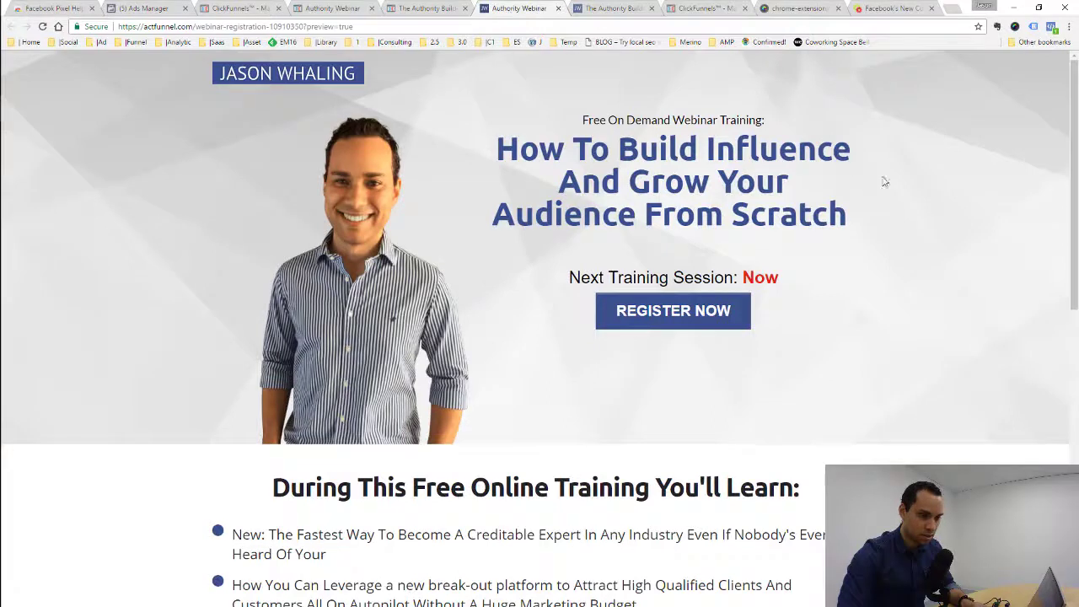
left_click(1052, 27)
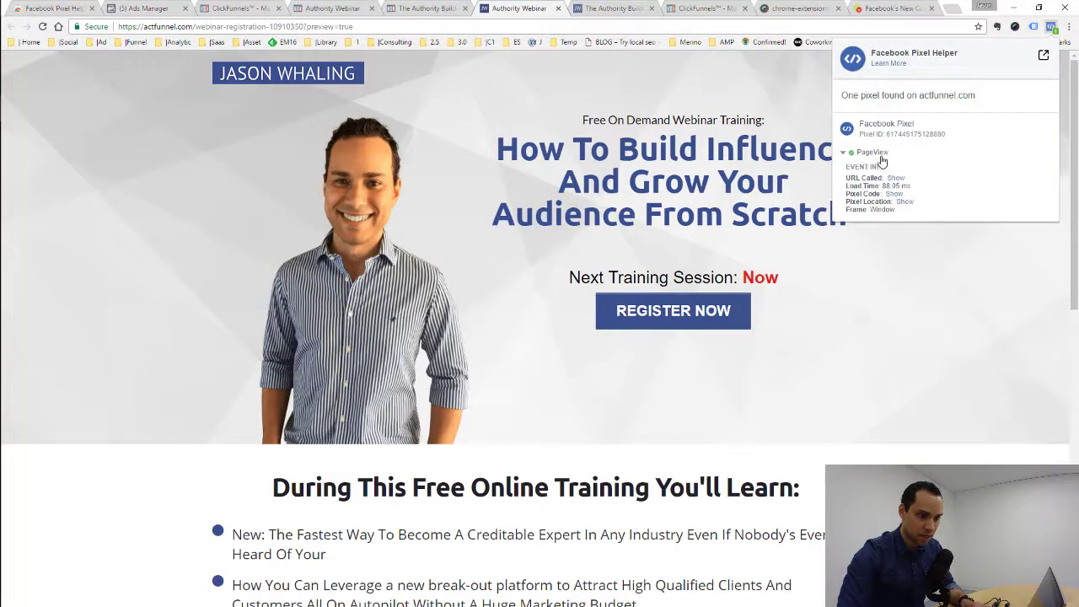
key("alt+Tab")
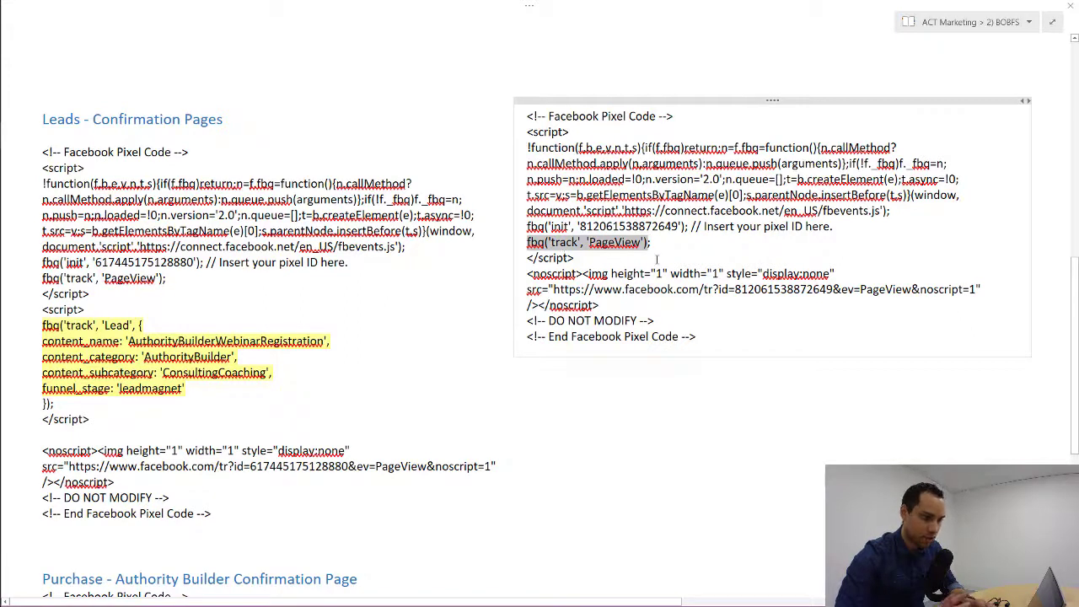
Return to Ads Manager in Chrome and reopen the pixel setup's copy-and-paste instructions at the base code
key("alt+Tab")
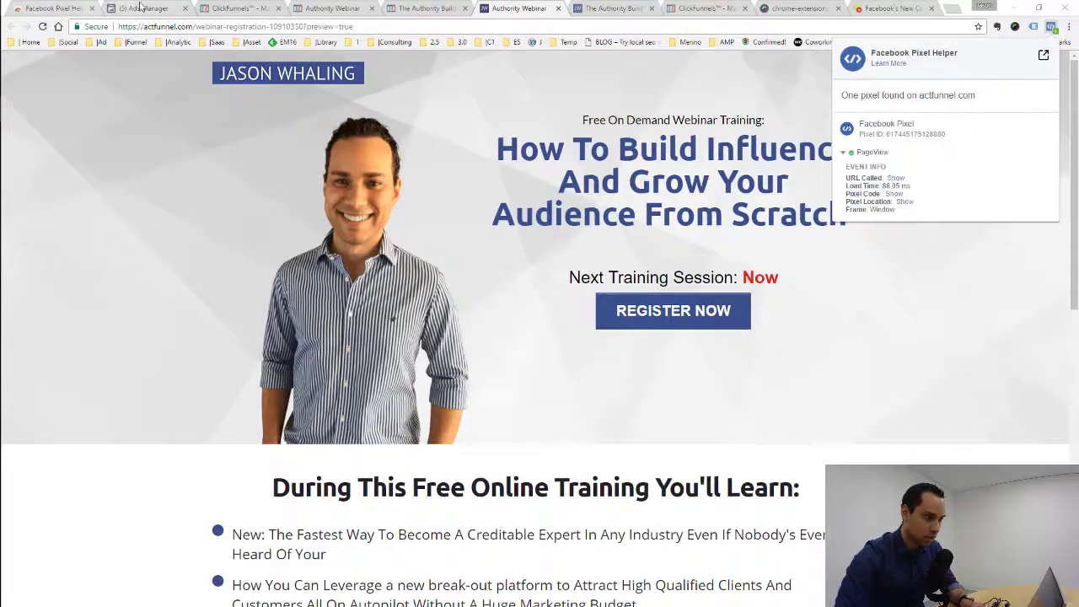
left_click(141, 8)
left_click(288, 264)
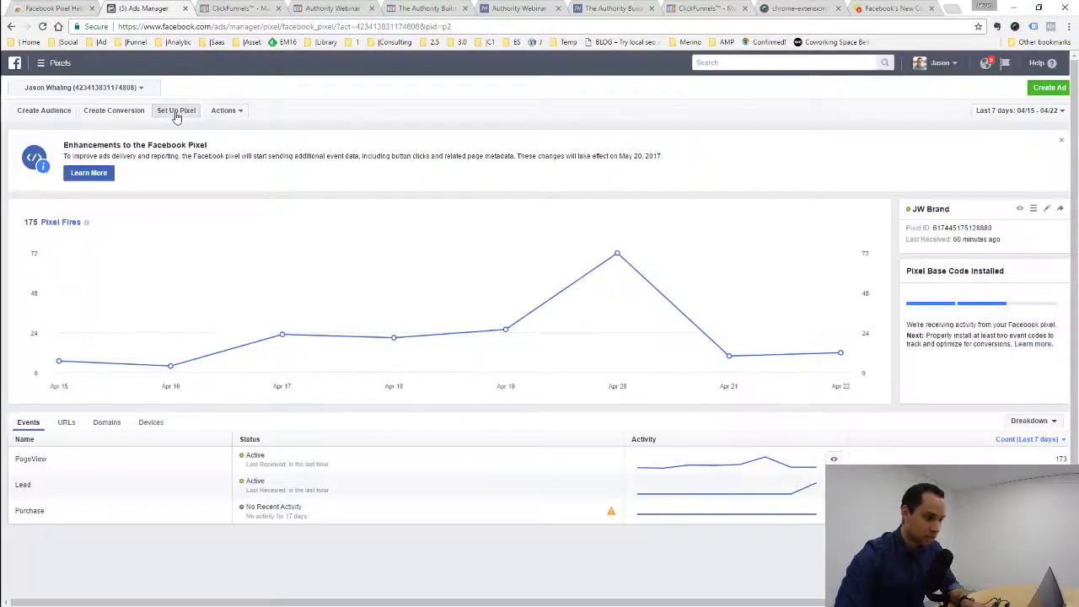
left_click(175, 110)
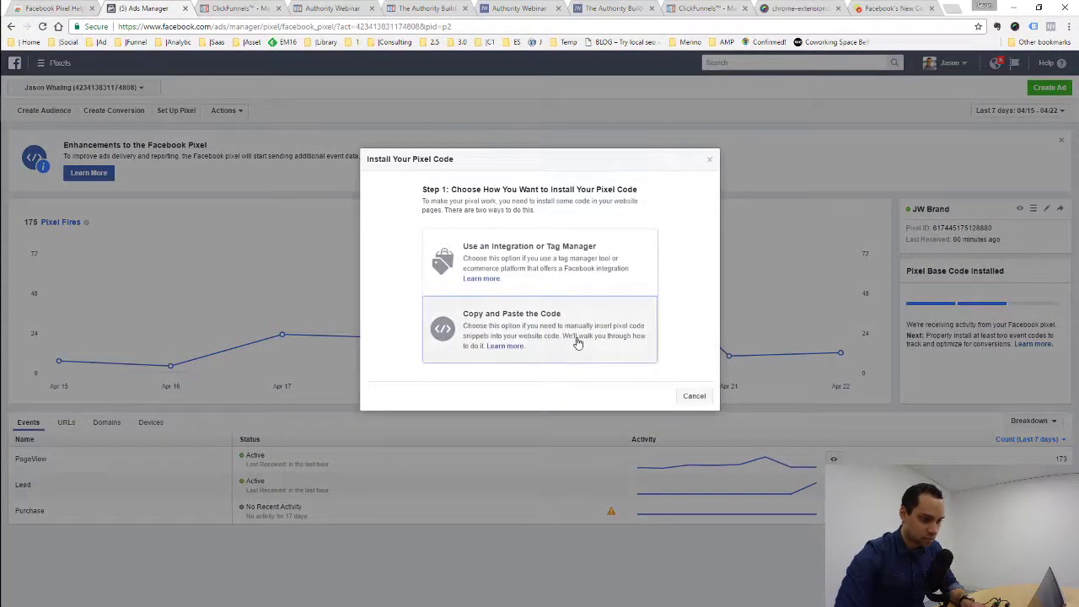
left_click(573, 340)
scroll(523, 380, "down", 2)
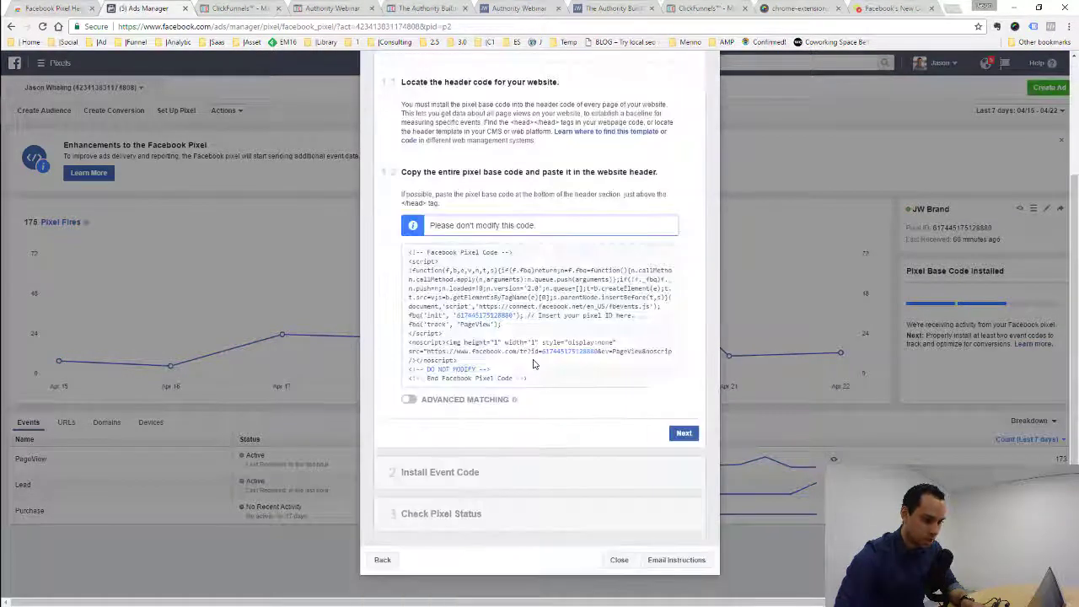
Open the Install Event Code instructions, expand the Lead event among the recommended events, and copy its code to the clipboard
left_click(460, 473)
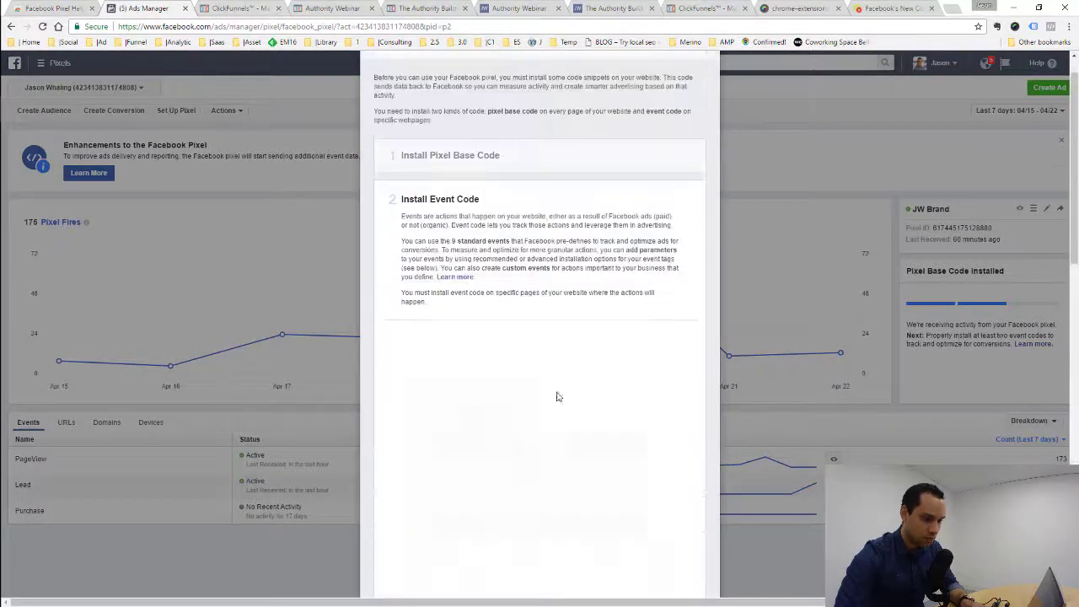
scroll(584, 360, "down", 3)
scroll(584, 360, "down", 1)
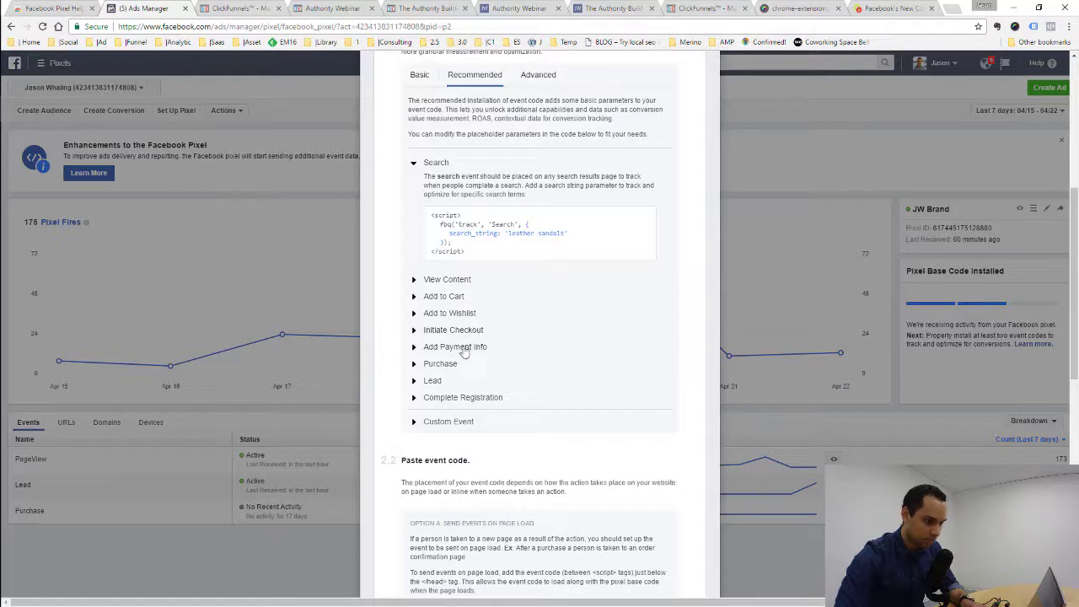
left_click(431, 381)
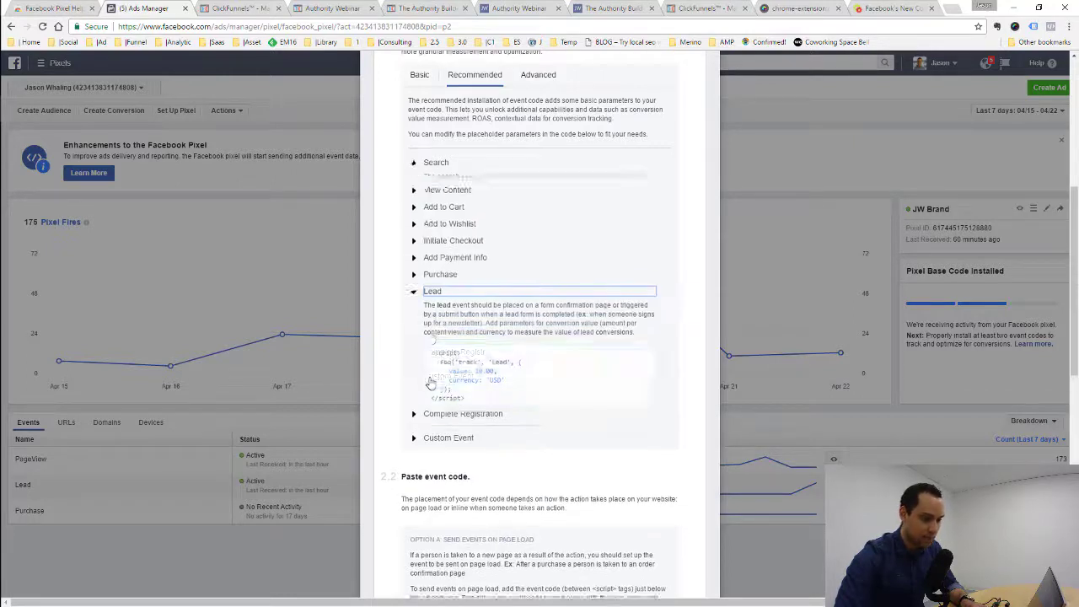
scroll(557, 392, "down", 2)
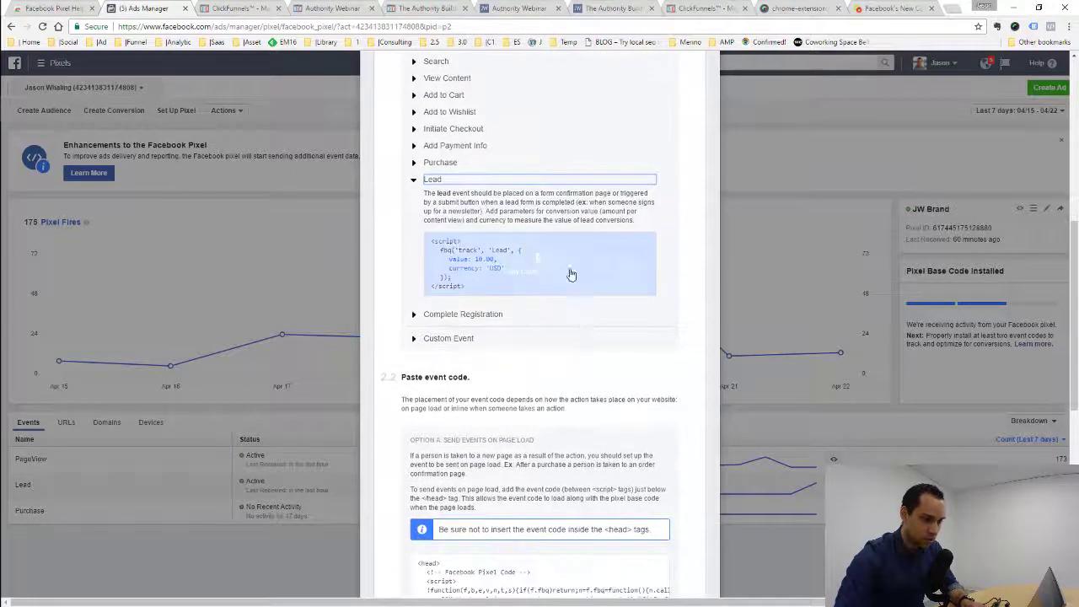
left_click(542, 263)
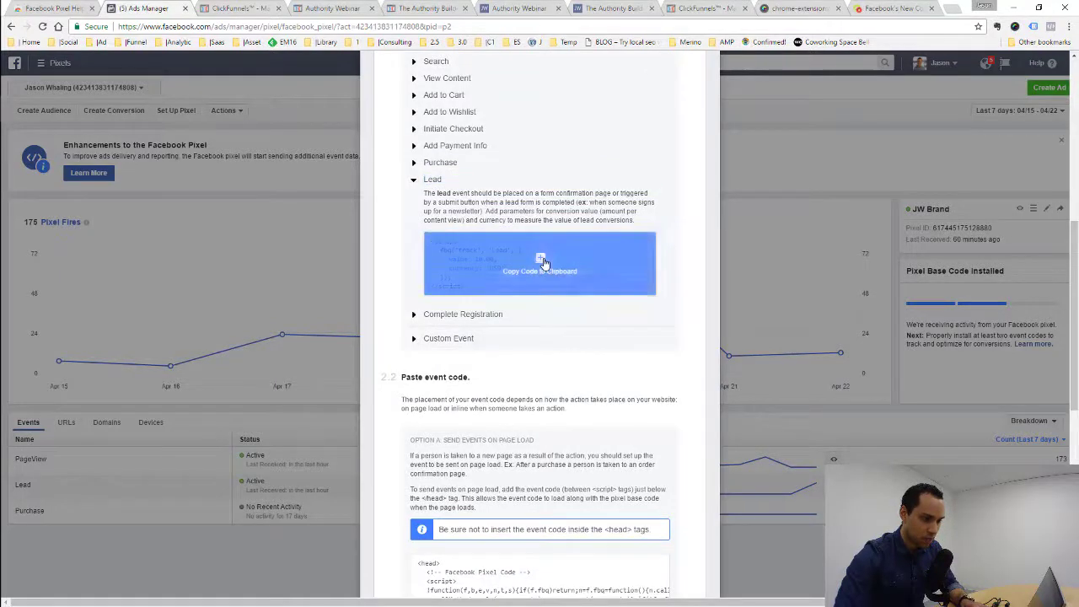
Switch to OneNote and paste a duplicate of the entire pixel base code below the original, separated by blank lines
key("alt+Tab")
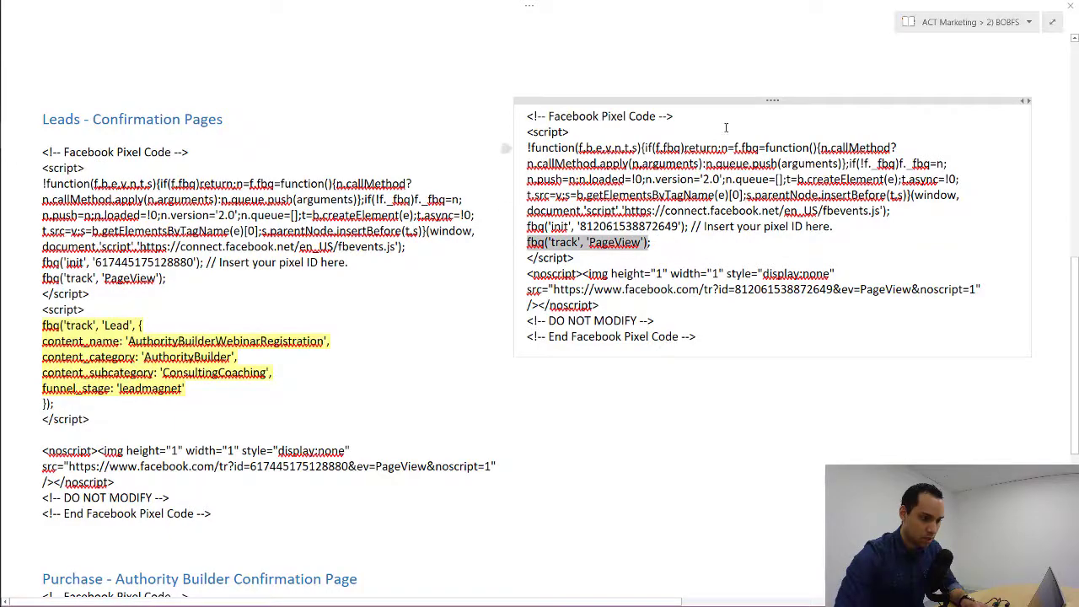
key("alt+Tab")
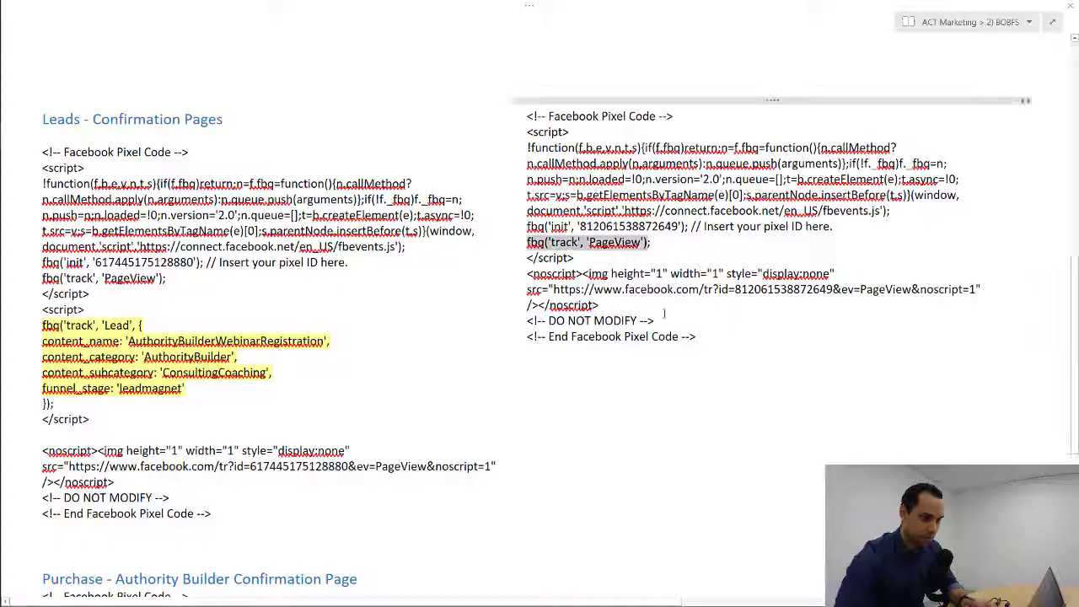
left_click(521, 117)
key("ctrl+a")
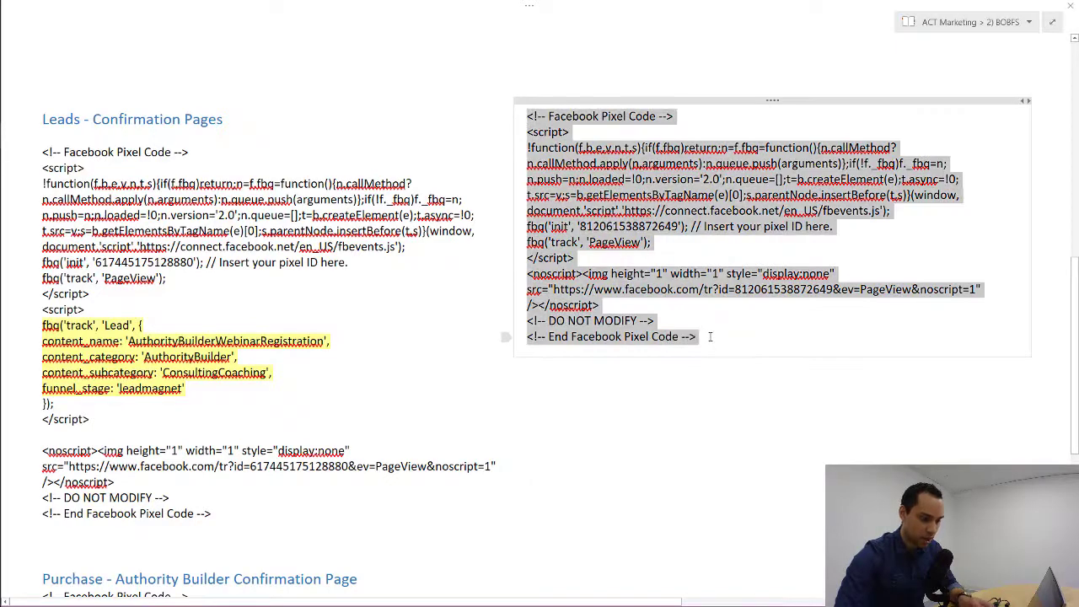
key("ctrl+c")
left_click(722, 339)
key("Return")
key("Return")
key("Return")
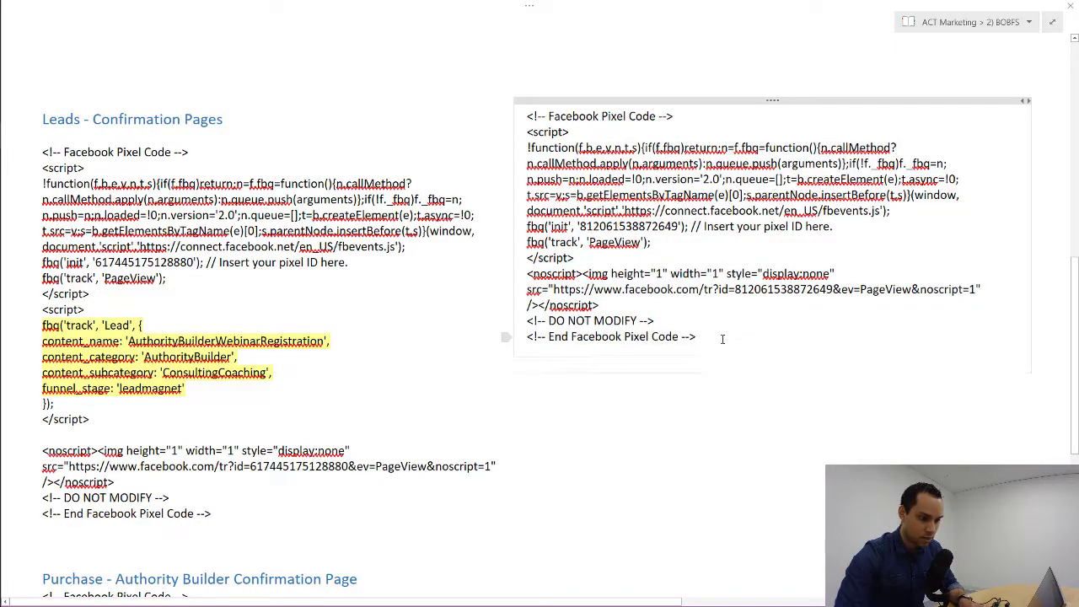
key("ctrl+v")
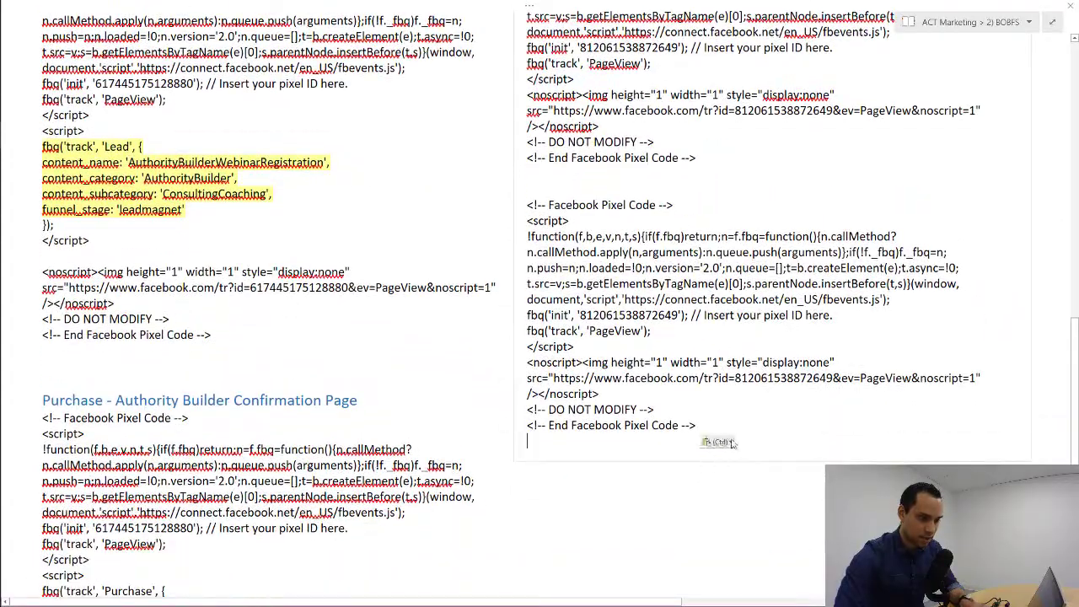
Copy the Lead event code from Ads Manager and paste it in OneNote between the first base code's closing script tag and noscript line
key("alt+Tab")
left_click(536, 272)
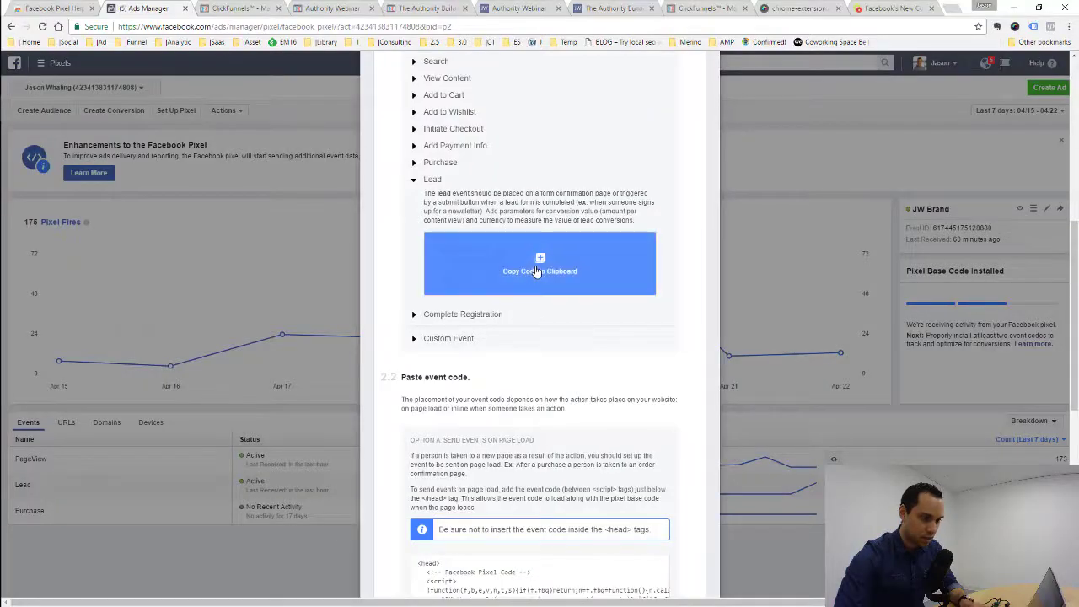
key("alt+Tab")
scroll(368, 245, "up", 4)
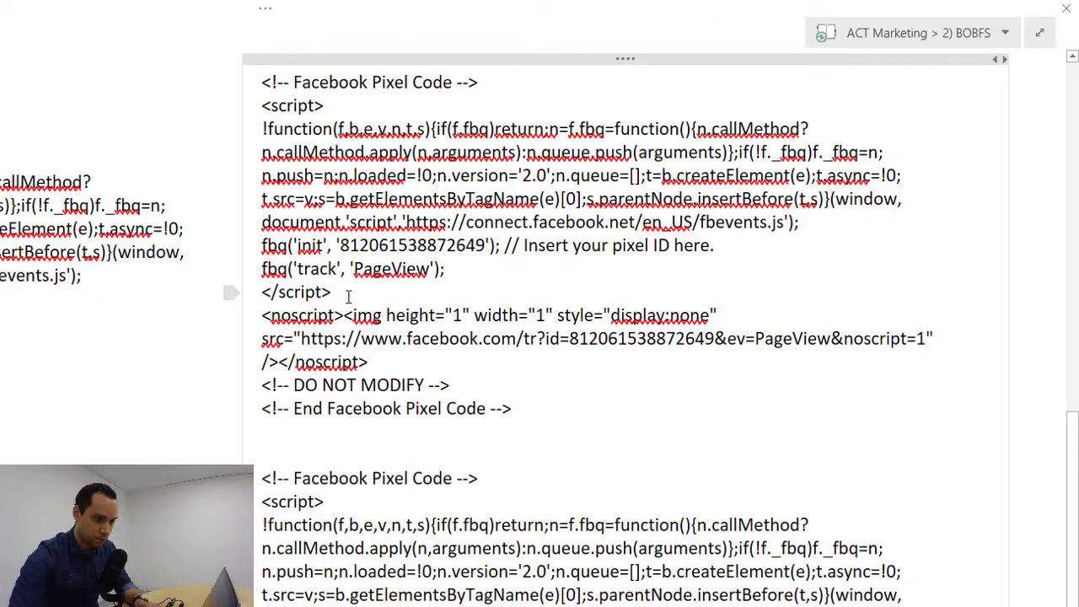
key("Return")
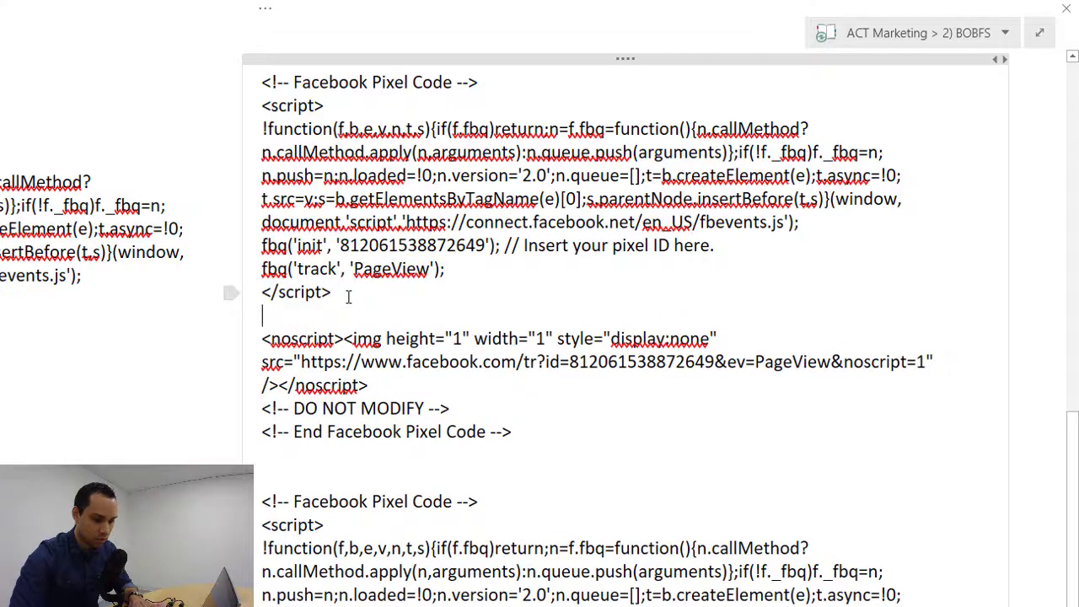
key("ctrl+v")
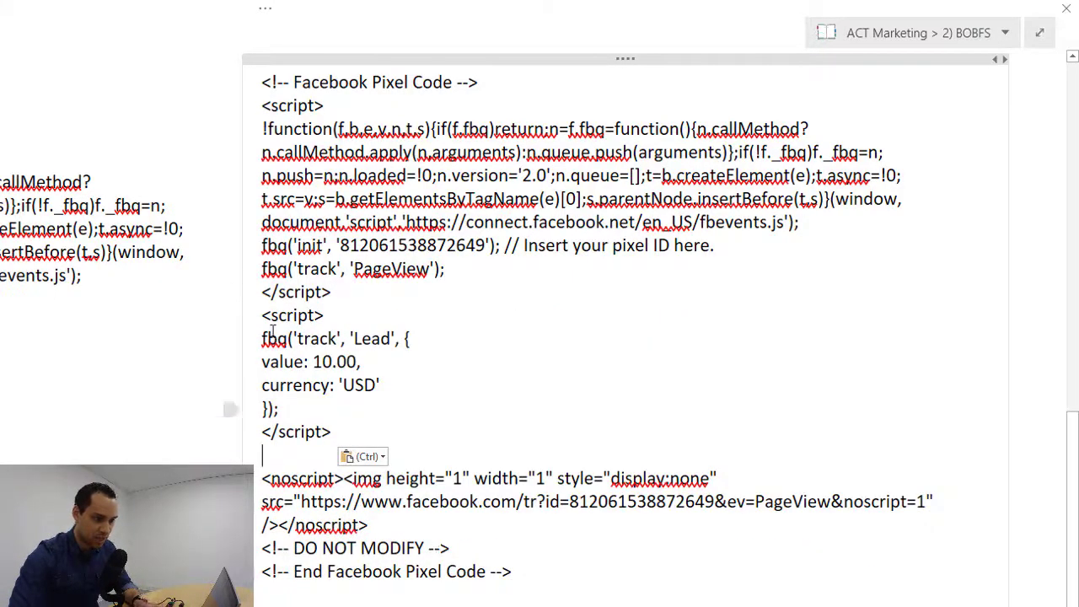
Examine the pasted Lead event script, review the recommended event list in Ads Manager, and return to the code in OneNote
left_click_drag(262, 316, 337, 431)
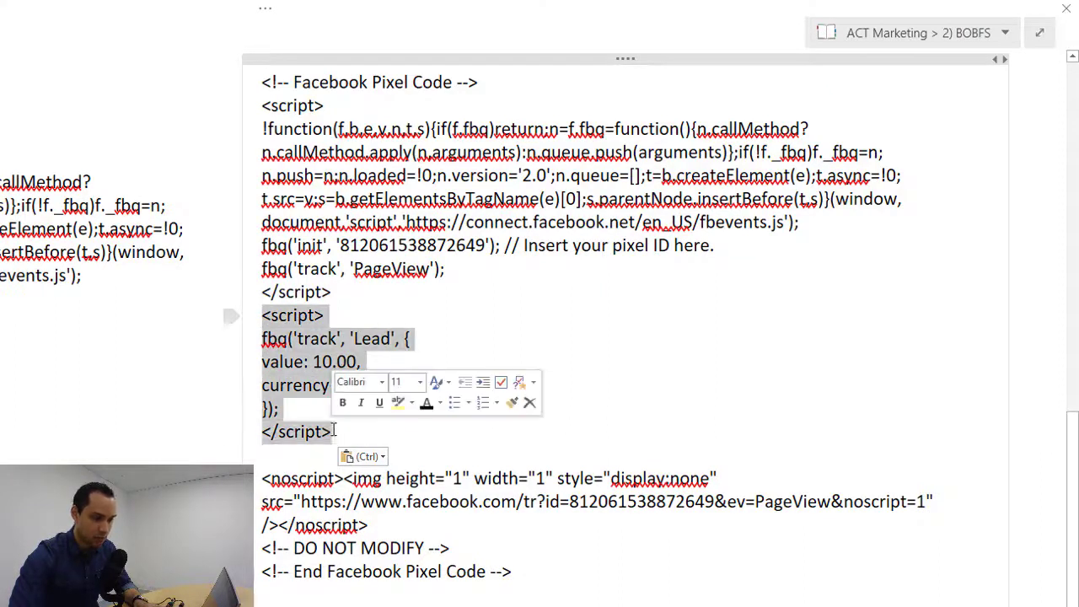
left_click(335, 360)
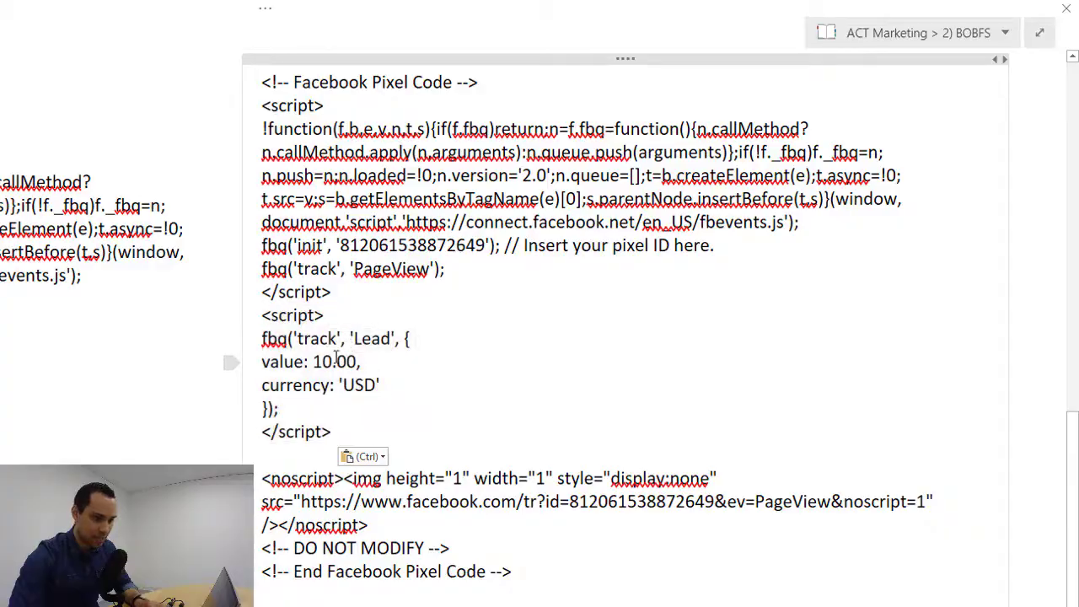
key("alt+Tab")
scroll(327, 336, "up", 2)
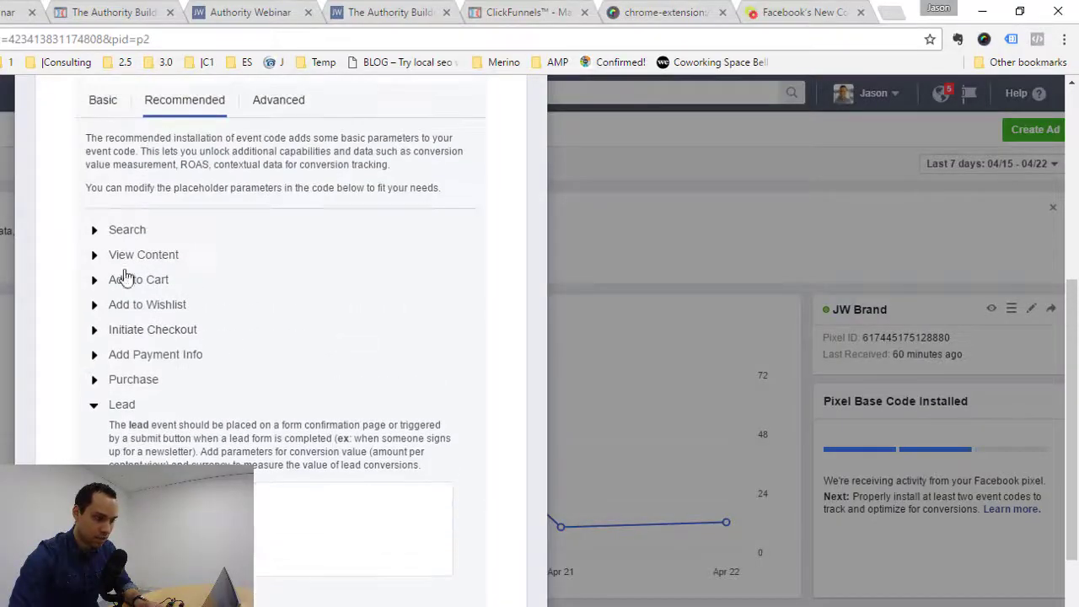
mouse_move(252, 539)
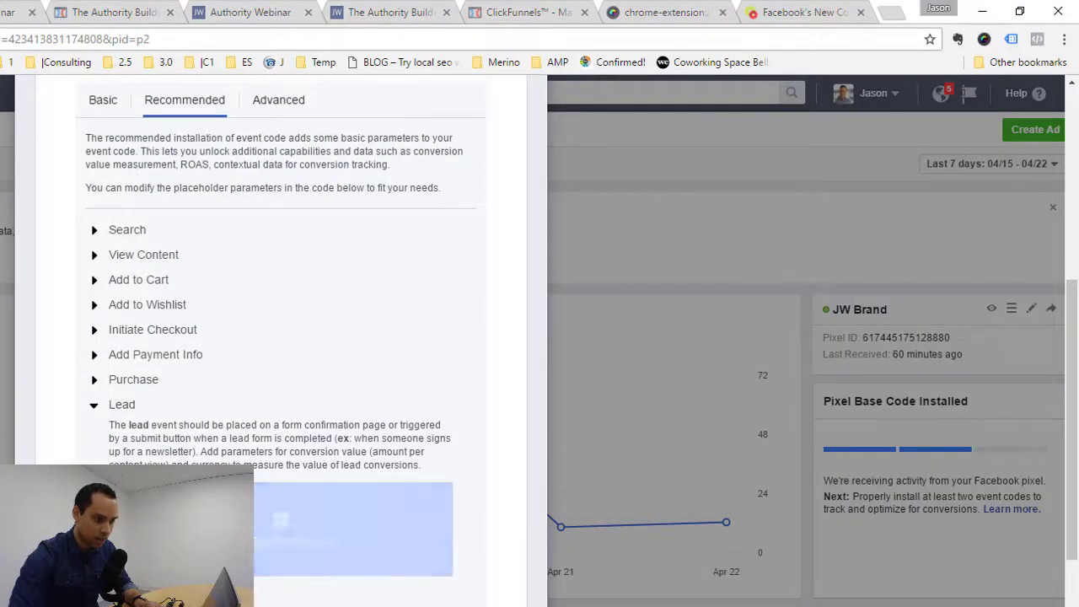
left_click(319, 546)
key("alt+Tab")
key("ctrl+v")
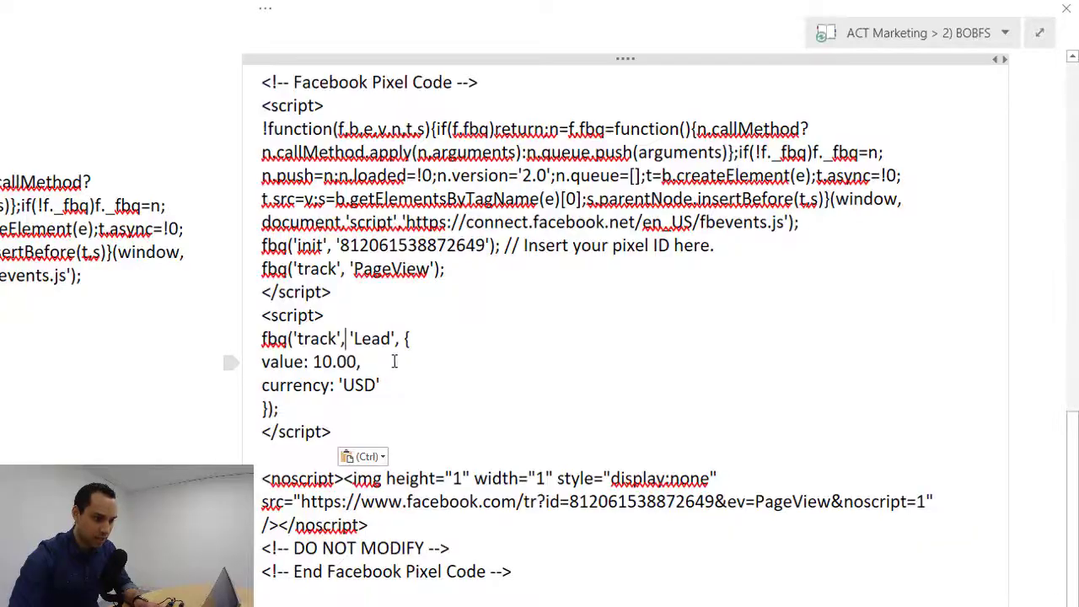
Delete the value and currency parameter lines from the Lead event script
left_click(264, 361)
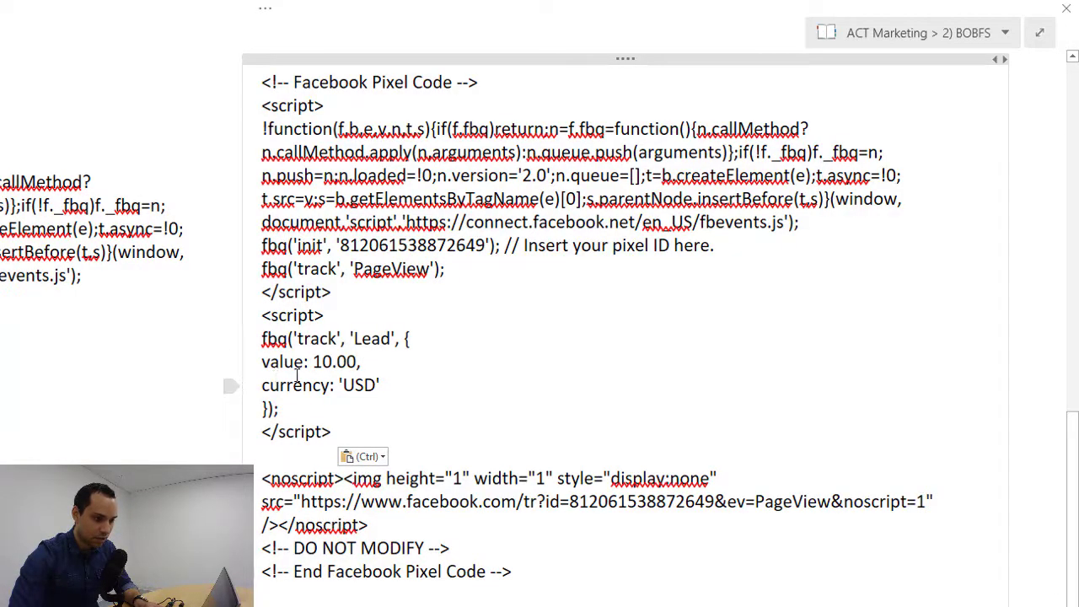
left_click(389, 384, "shift")
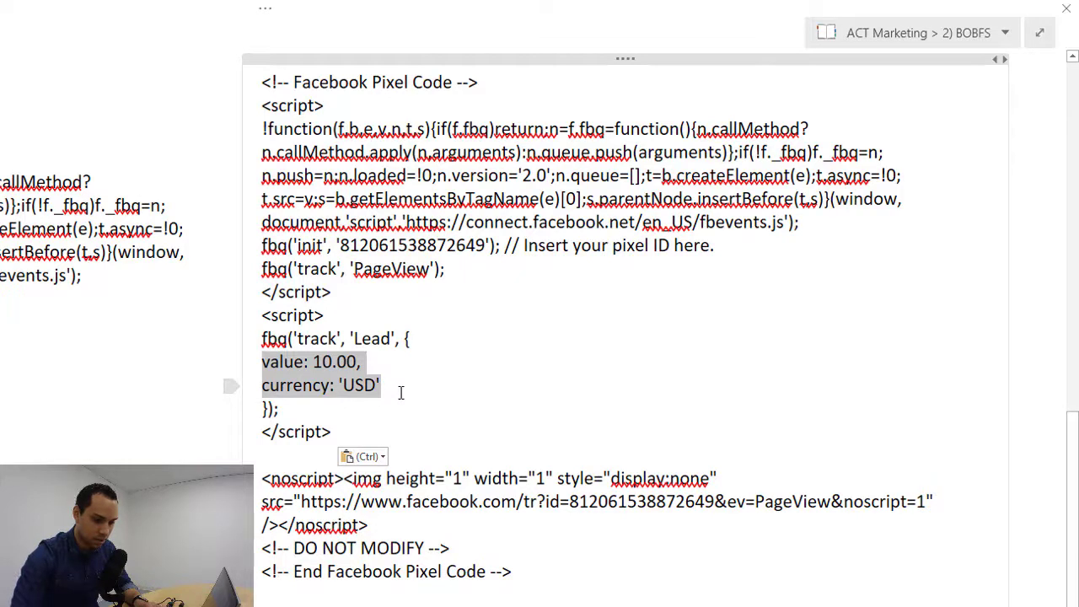
key("Delete")
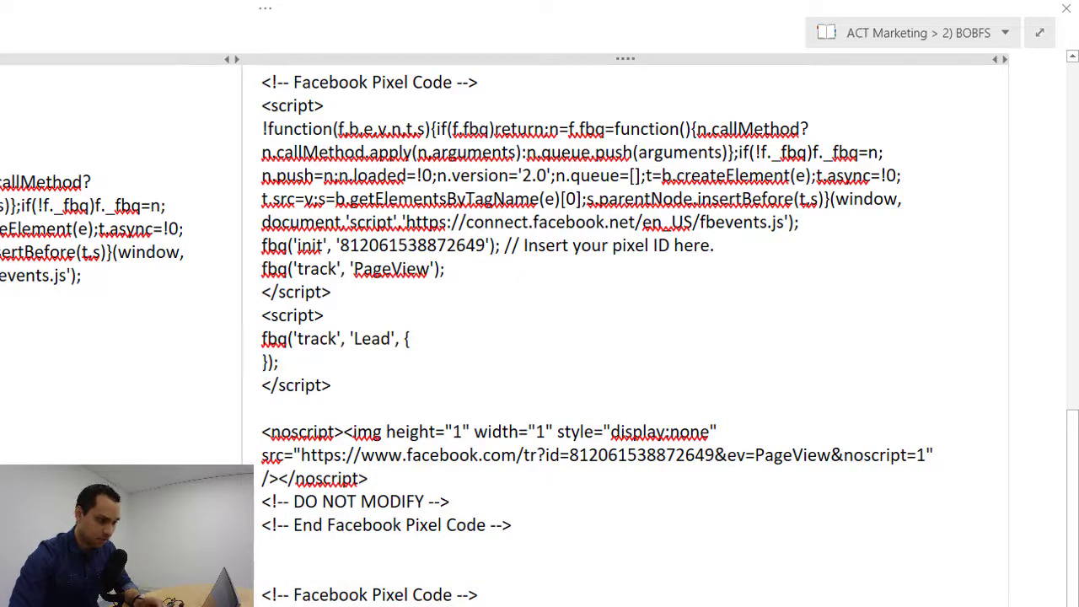
left_click_drag(261, 268, 416, 390)
left_click(416, 390)
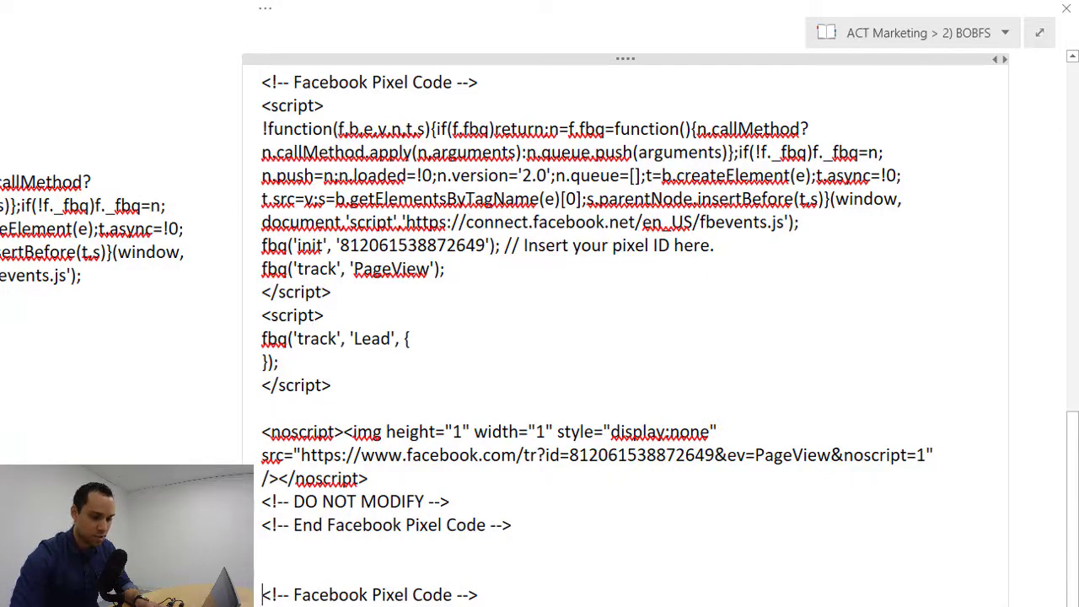
Add the title "Every Page" above the second pixel base code and format it as Heading 1
key("Return")
scroll(590, 337, "down", 5)
scroll(590, 337, "up", 1)
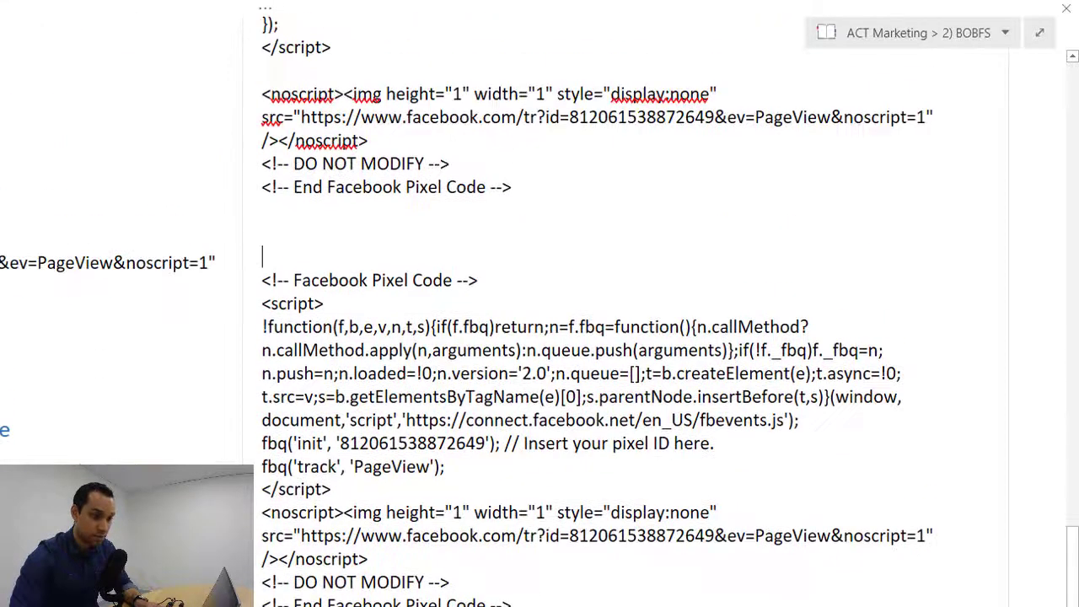
type("Every ")
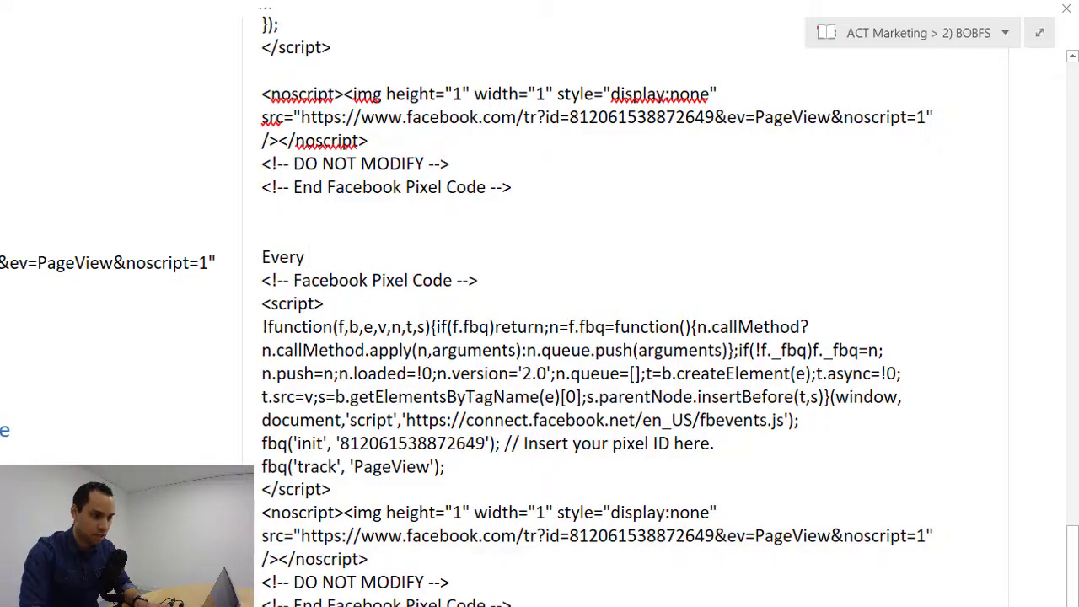
type("Page")
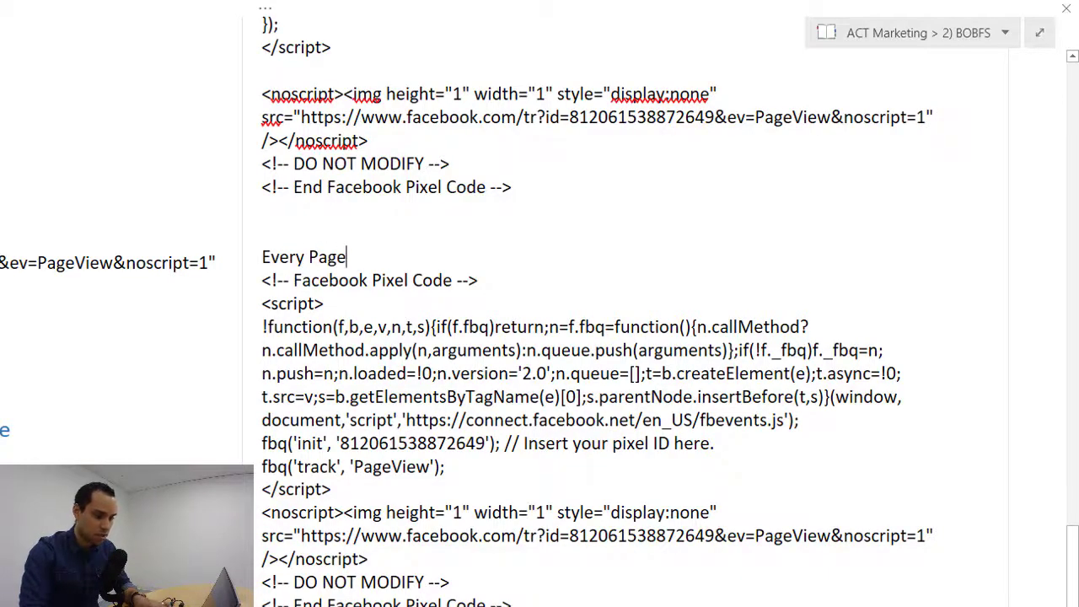
key("ctrl+alt+1")
Add the title "Confirmation Page" above the pixel code containing the Lead event and format it as Heading 1
scroll(399, 381, "up", 10)
scroll(399, 381, "up", 5)
scroll(427, 600, "down", 8)
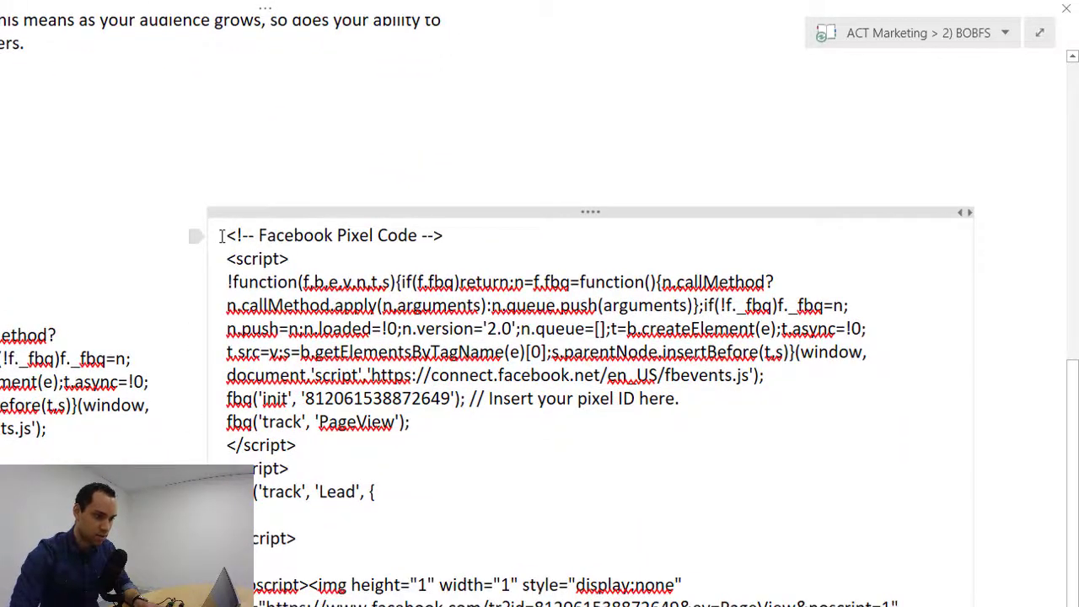
left_click(221, 236)
key("Return")
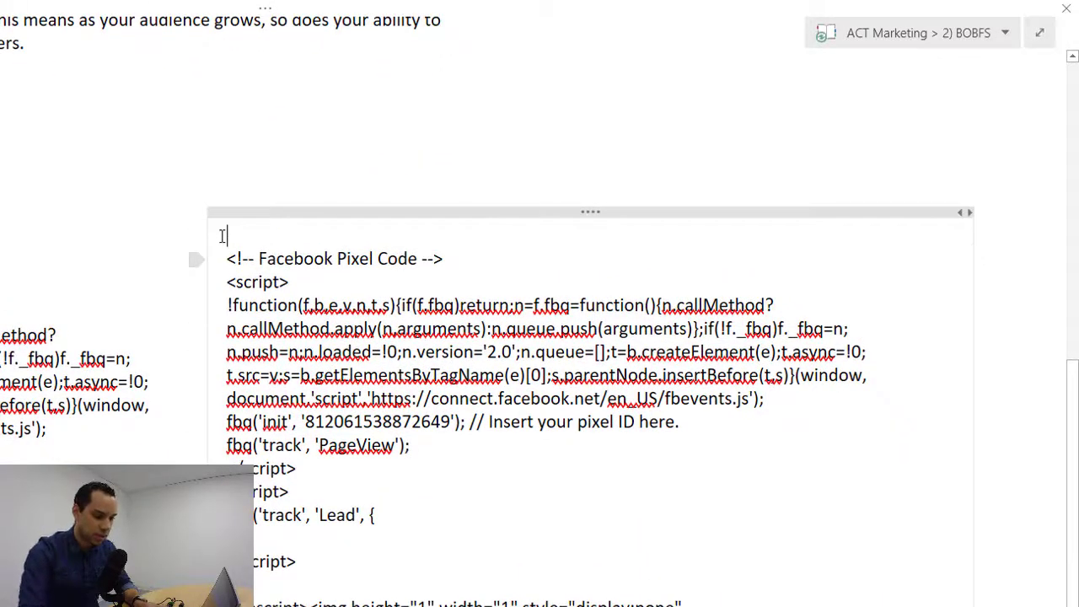
type("Confirmation Page")
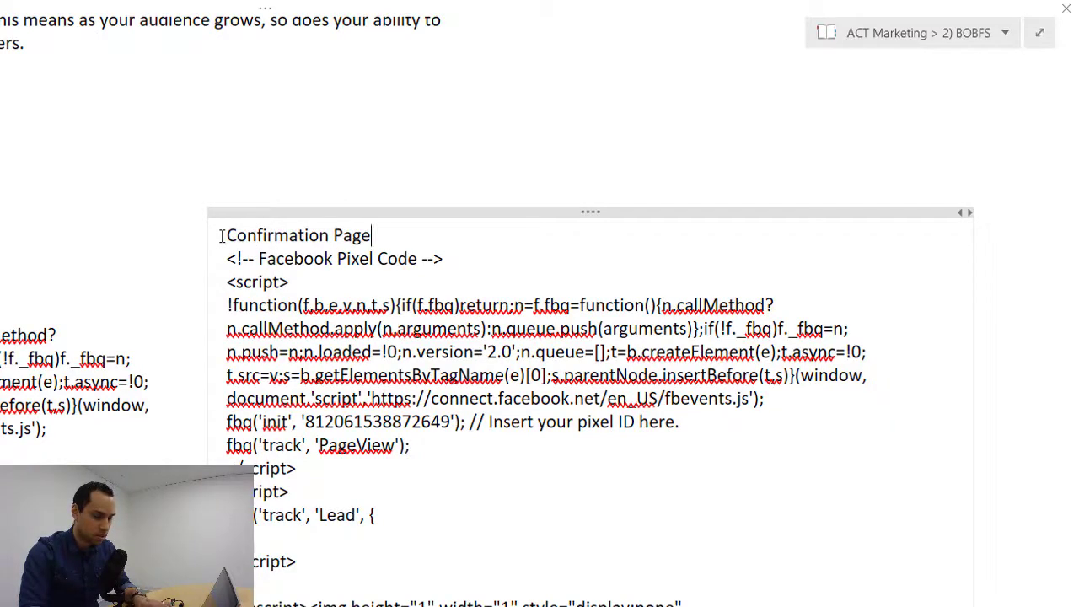
key("ctrl+alt+1")
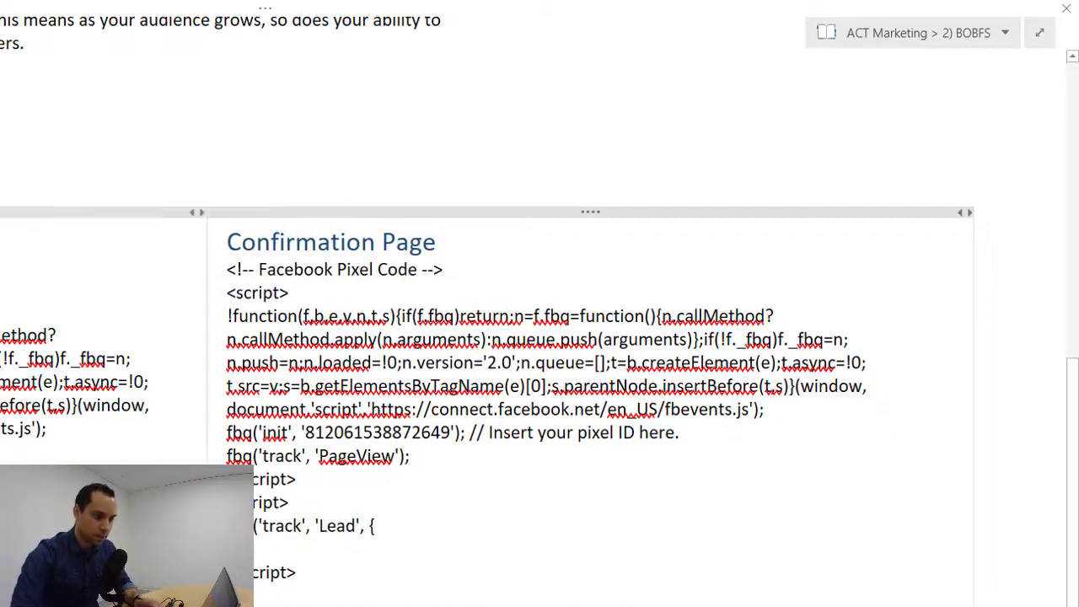
scroll(539, 337, "left", 1)
scroll(539, 337, "down", 5)
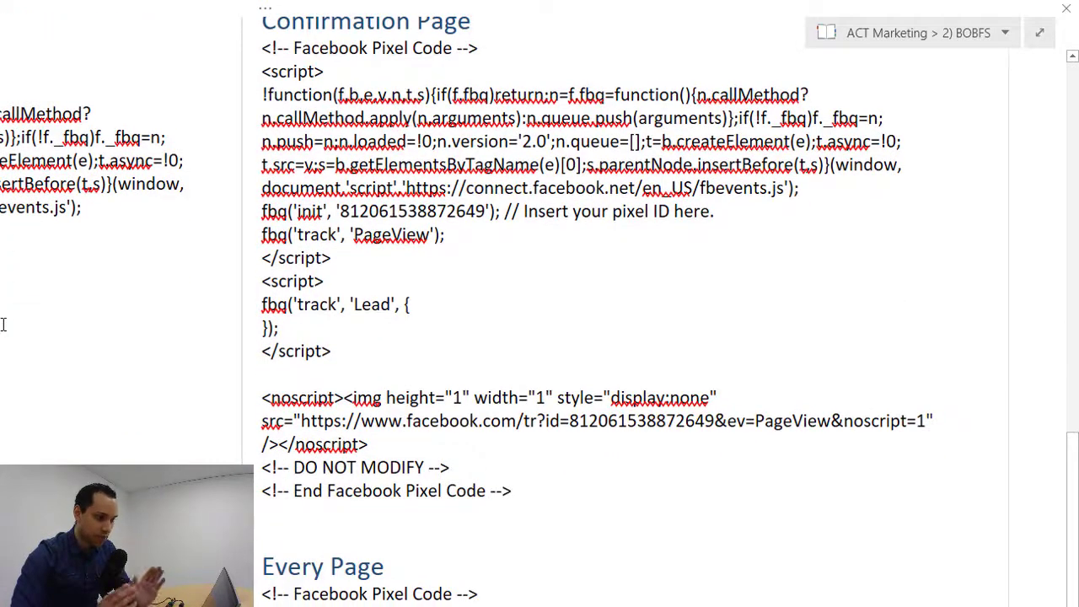
scroll(2, 324, "up", 2)
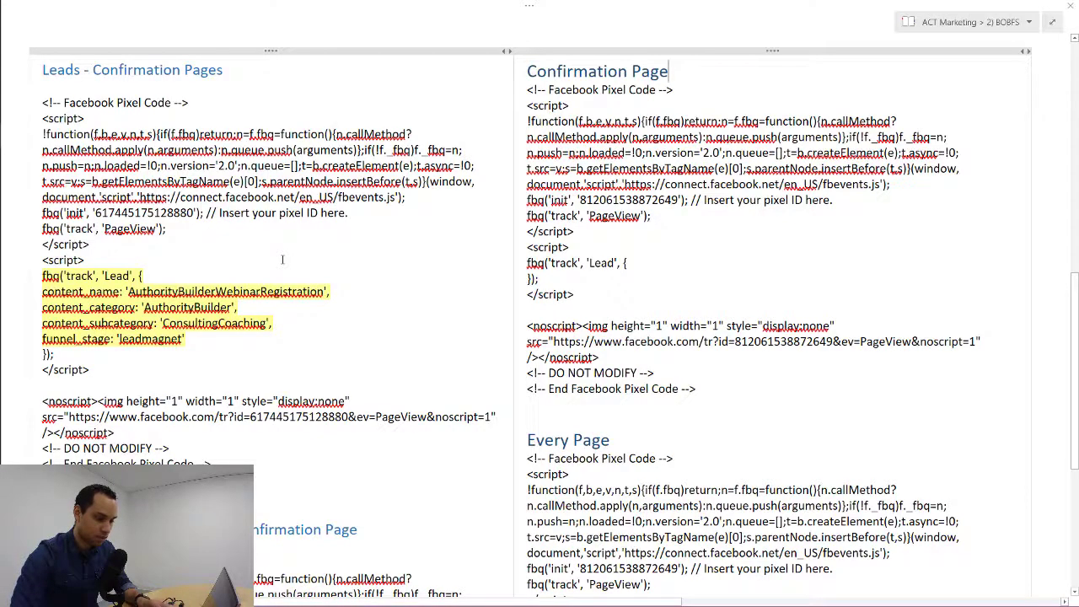
key("alt+Tab")
left_click(881, 10)
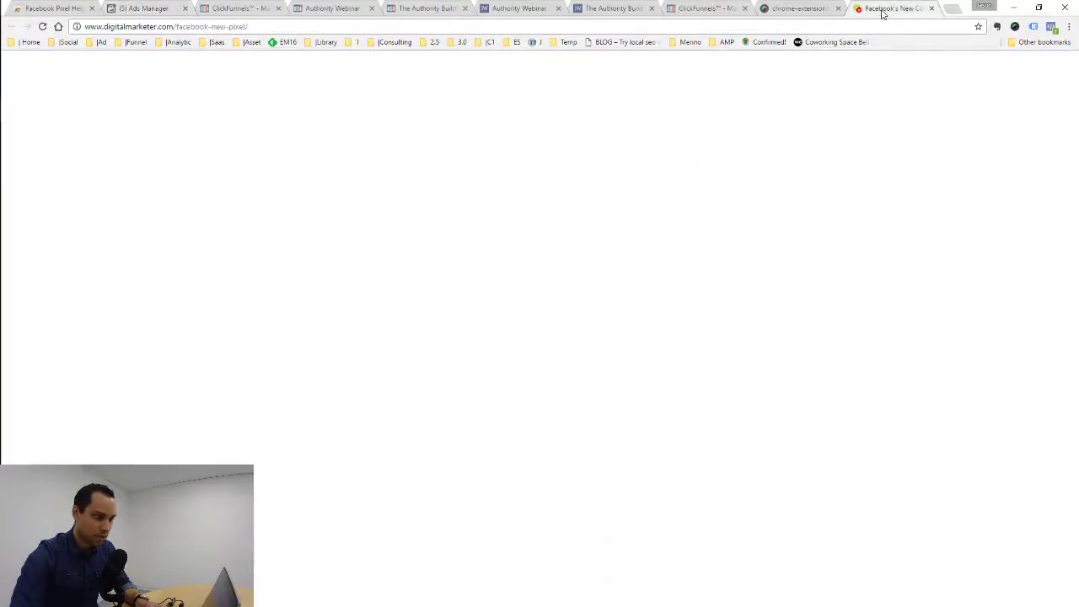
left_click(260, 26)
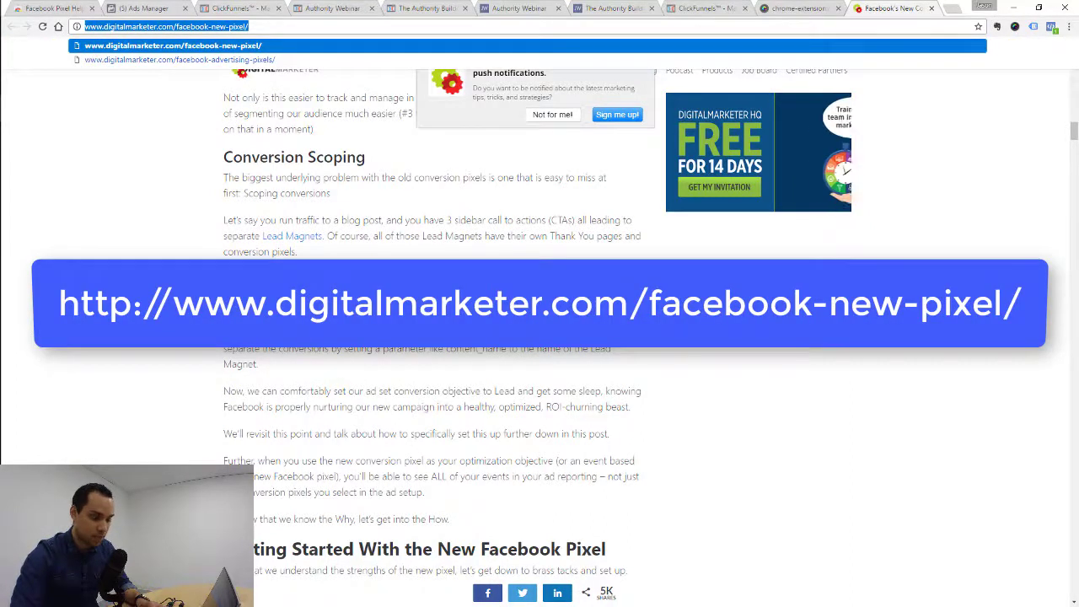
key("alt+Tab")
key("alt+Tab")
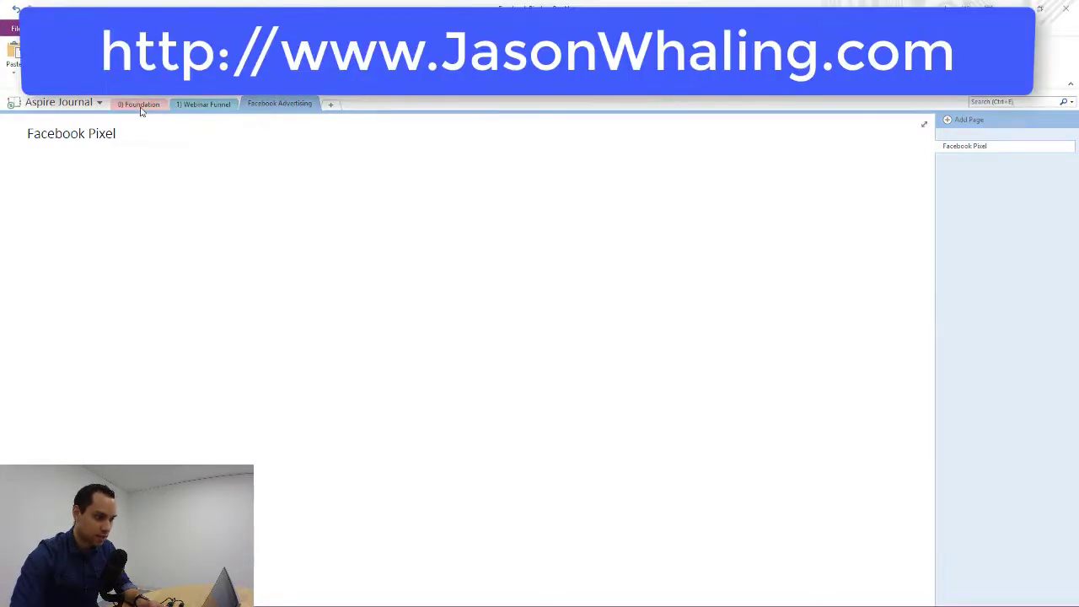
Switch from the Aspire Journal notebook to the OneNote page containing the Confirmation Page and Every Page pixel codes
left_click(140, 105)
left_click(280, 106)
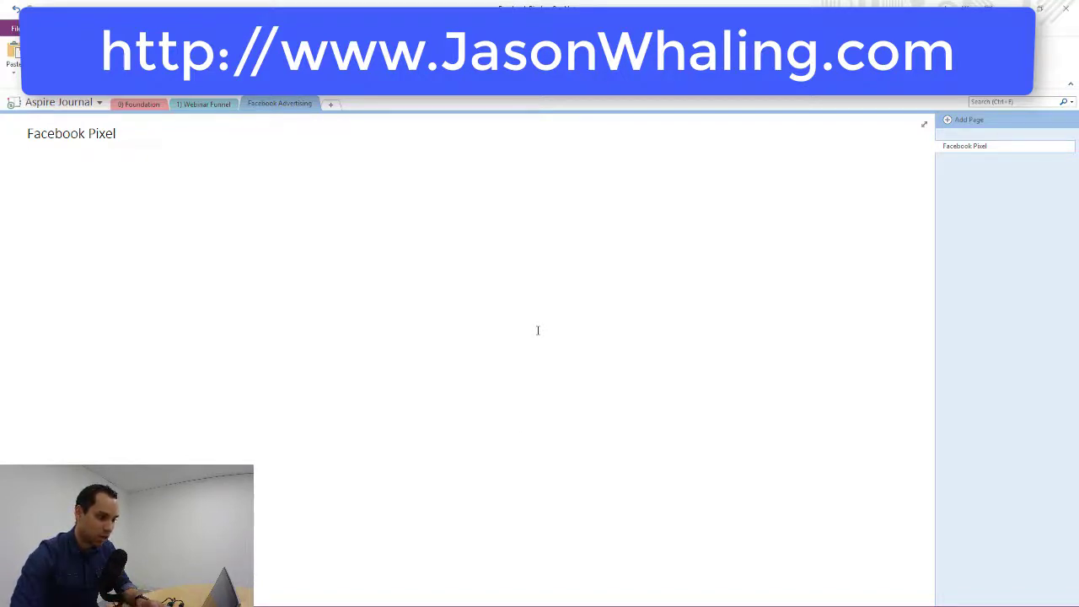
key("alt+Tab")
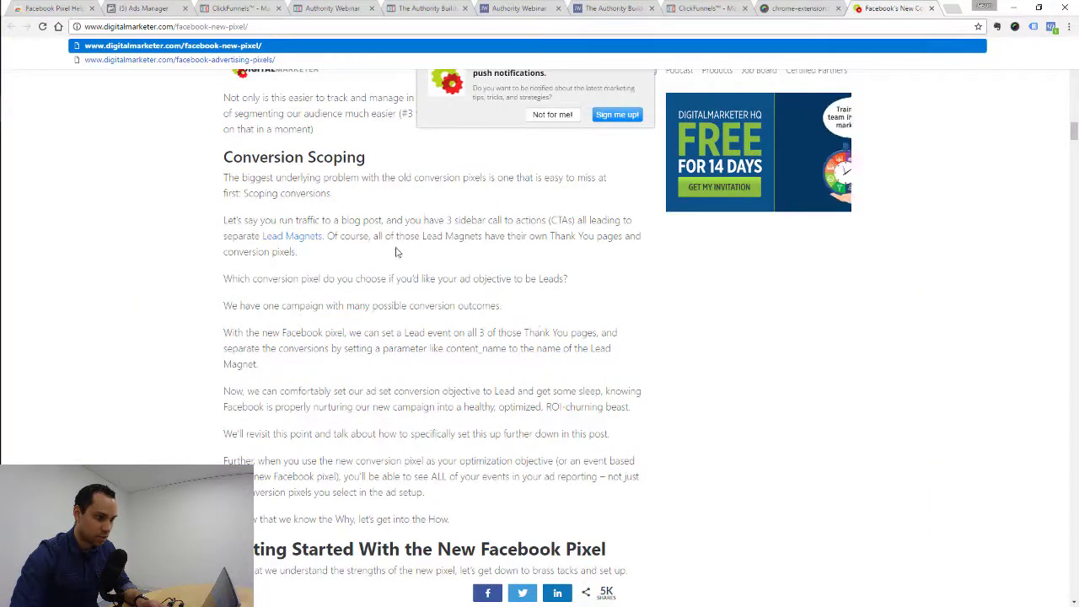
key("alt+Tab")
key("alt+Tab")
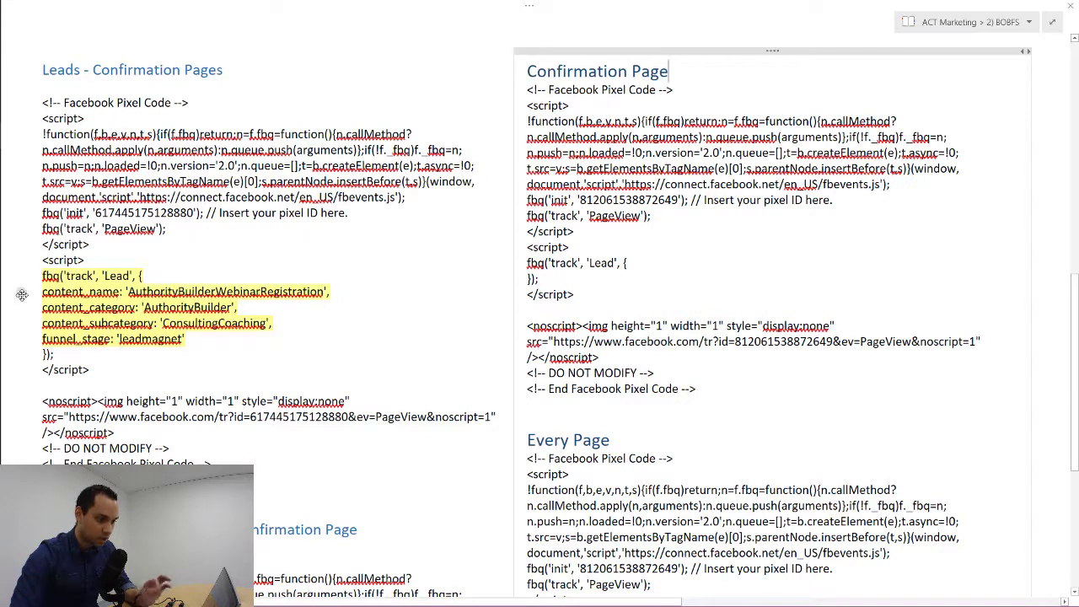
Examine the highlighted Lead event parameters under Leads - Confirmation Pages, from content_name to funnel_stage, and compare them with the Confirmation Page code
left_click_drag(42, 291, 343, 297)
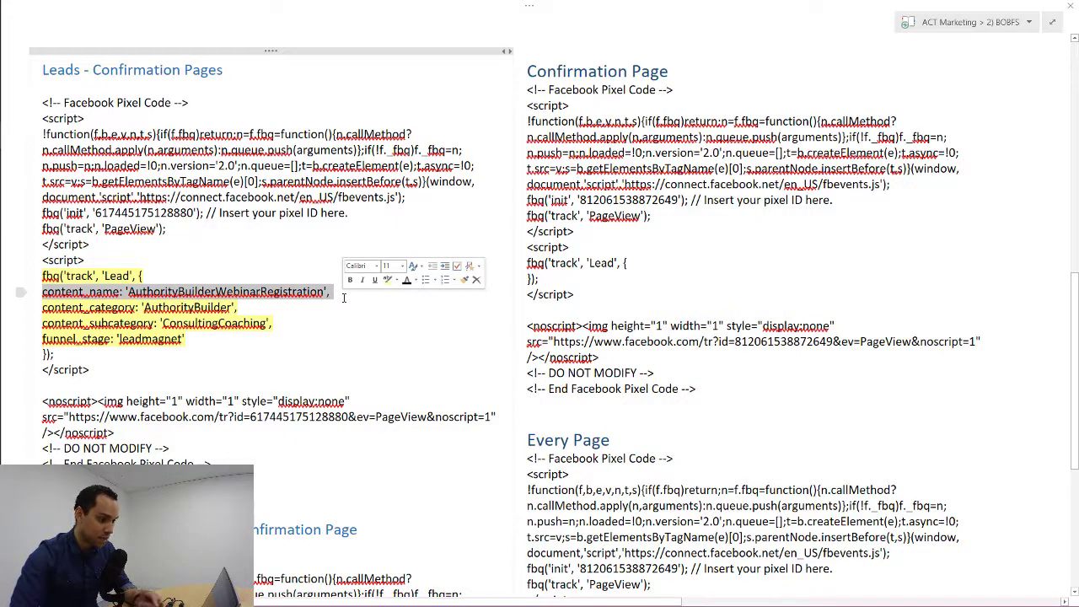
left_click(51, 287)
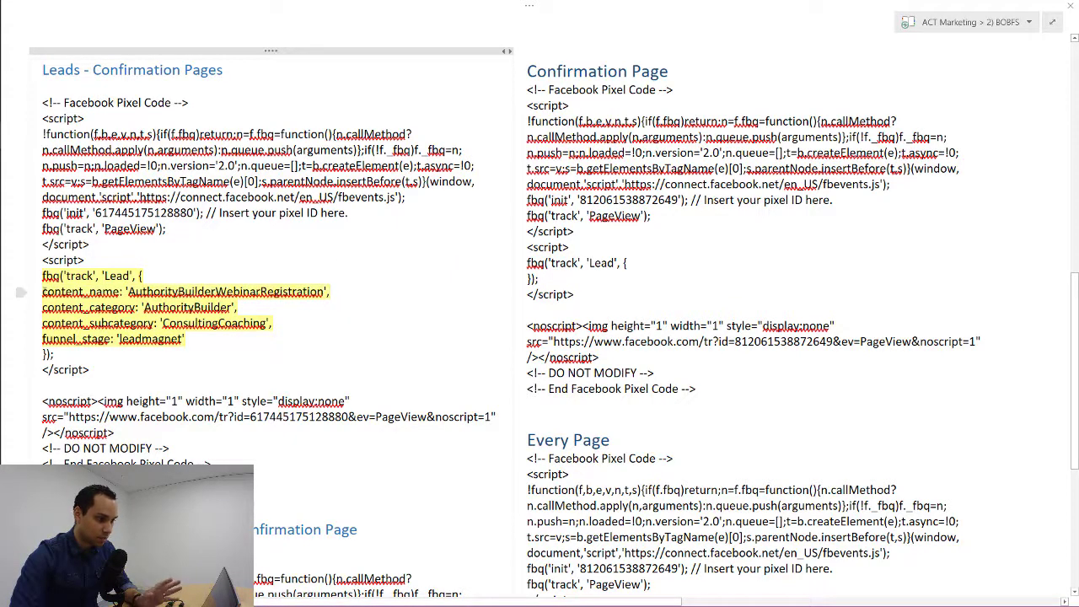
left_click_drag(49, 288, 263, 341)
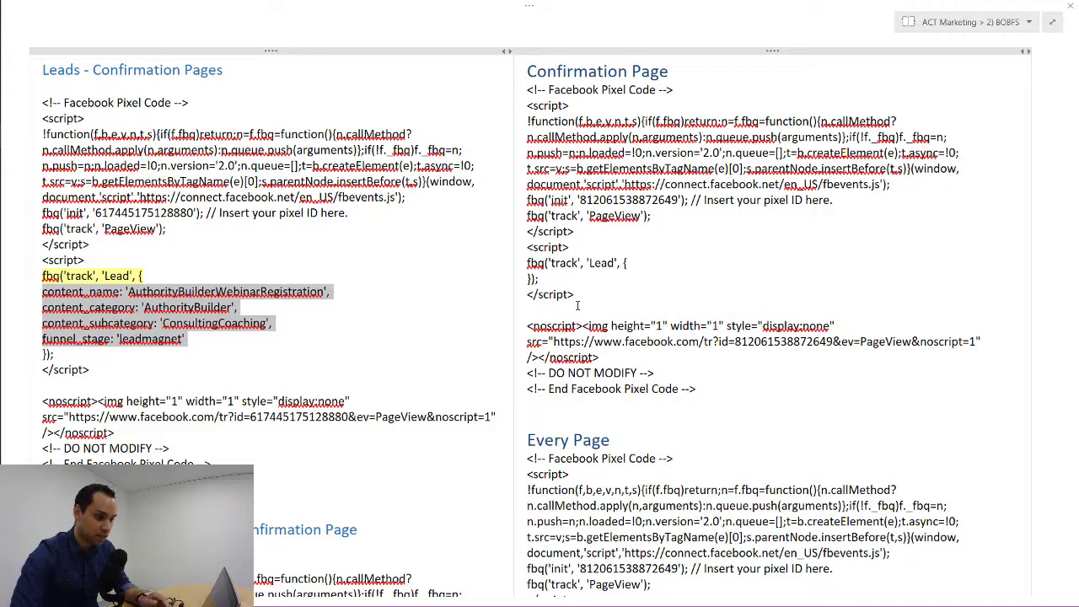
key("ctrl+alt+h")
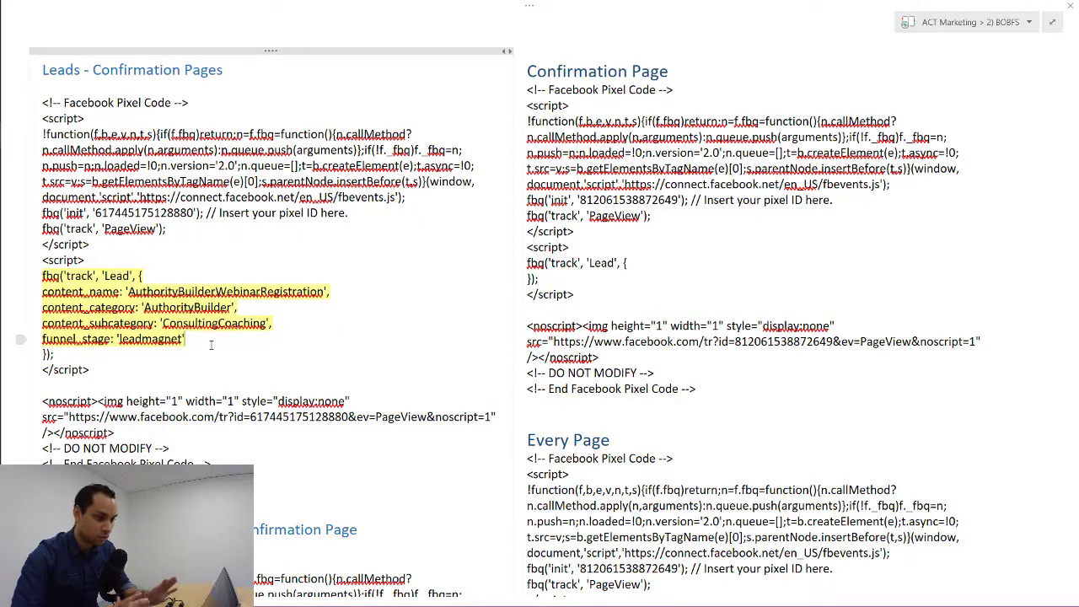
left_click(641, 294)
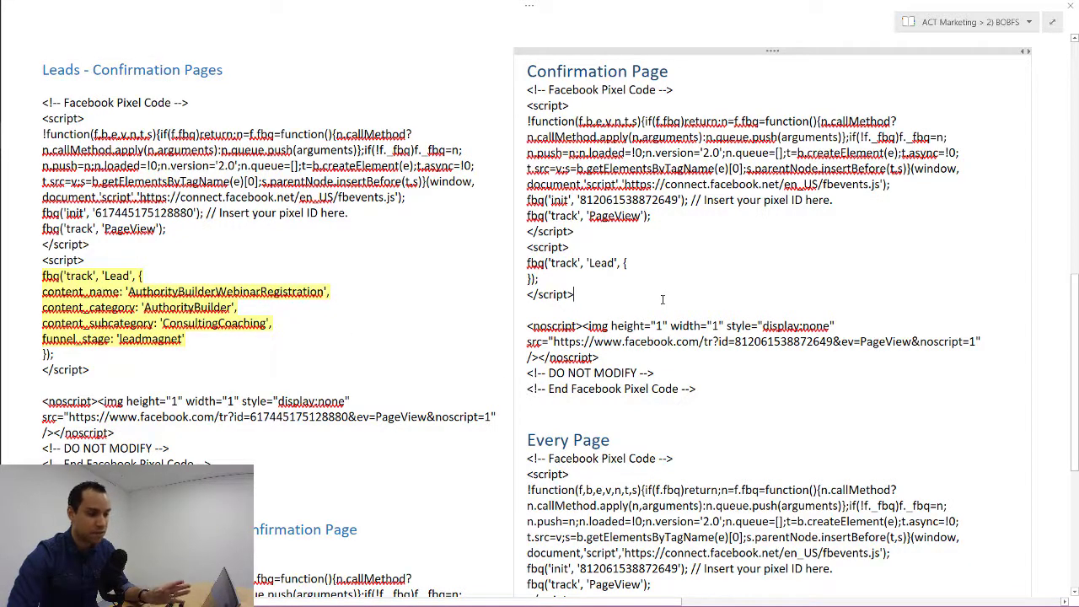
scroll(654, 254, "up", 1)
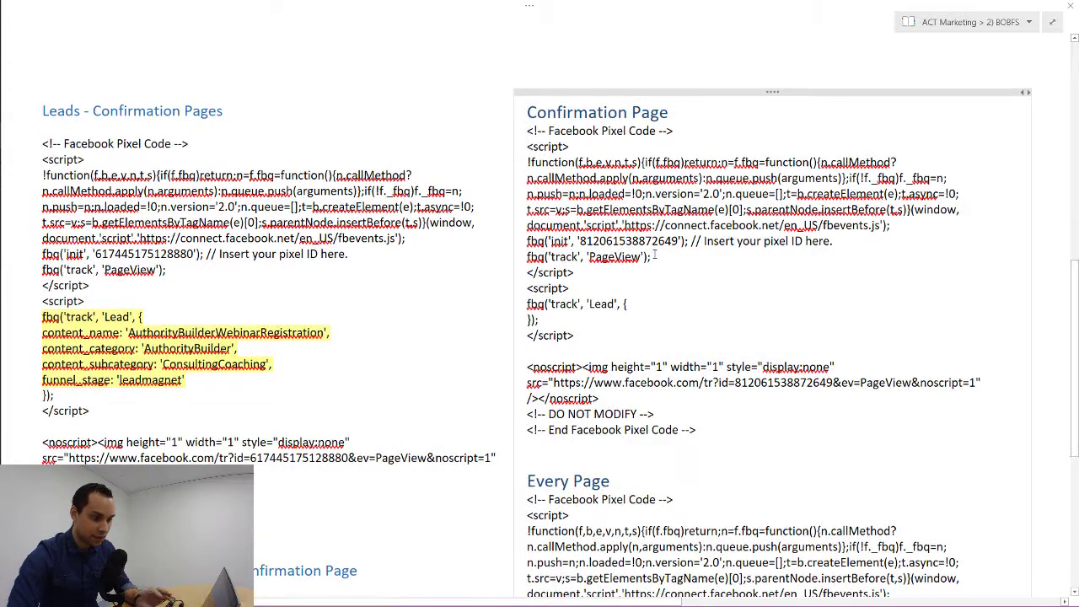
scroll(654, 255, "down", 1)
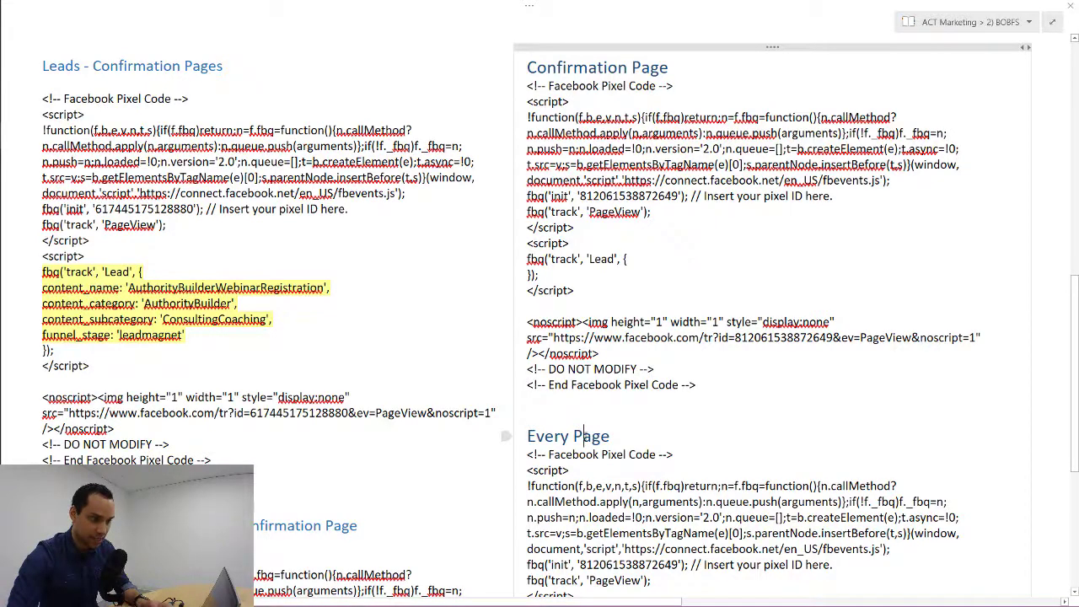
Switch to Chrome and inspect the header and footer tracking code of the Authority Webinar registration page in ClickFunnels
key("alt+Tab")
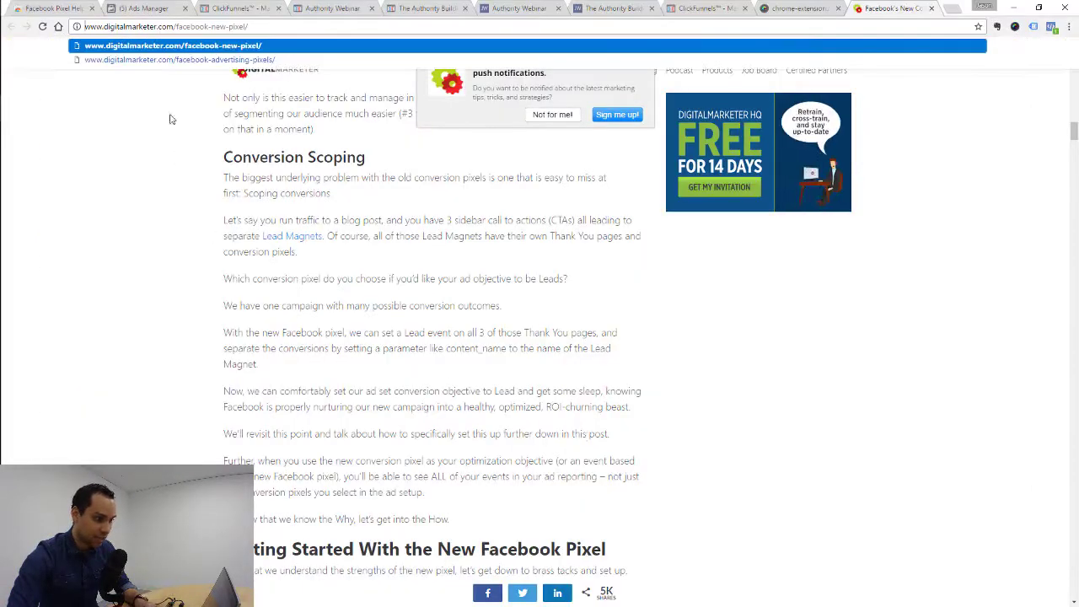
left_click(224, 7)
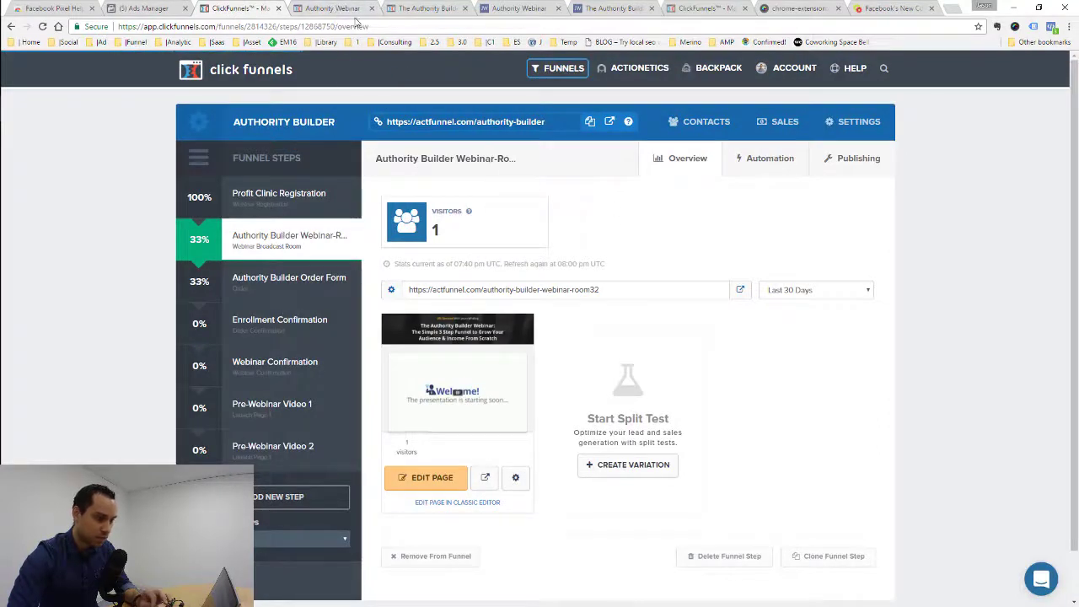
left_click(347, 13)
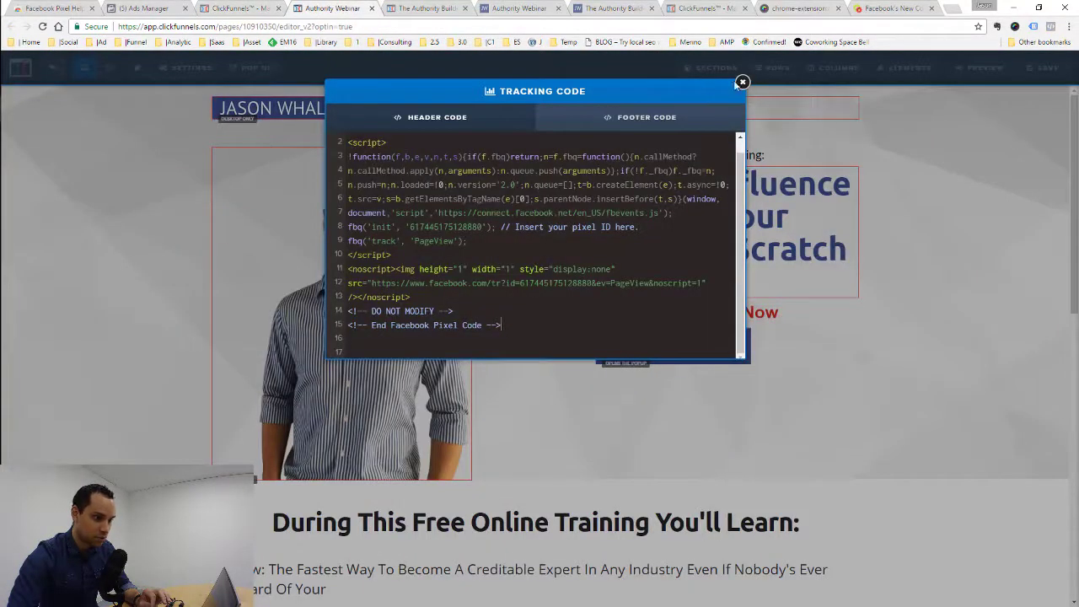
left_click(743, 82)
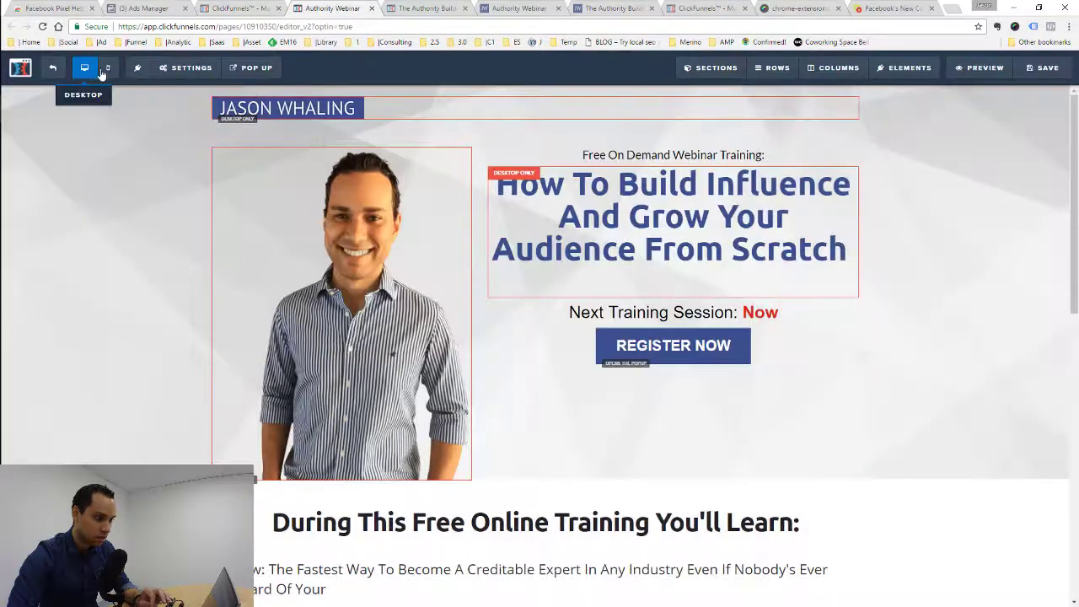
left_click(201, 68)
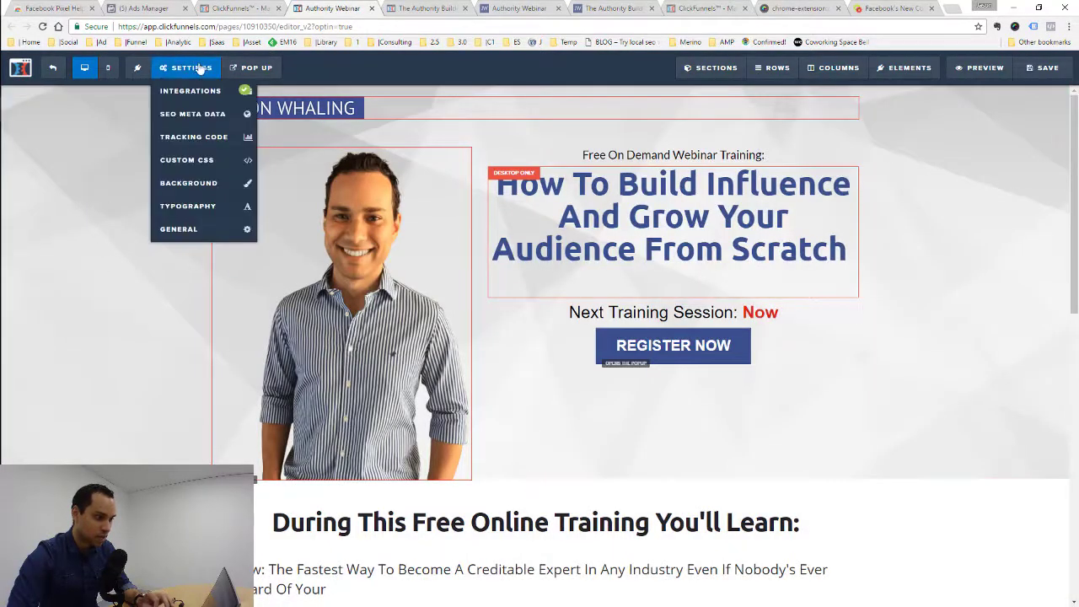
left_click(196, 138)
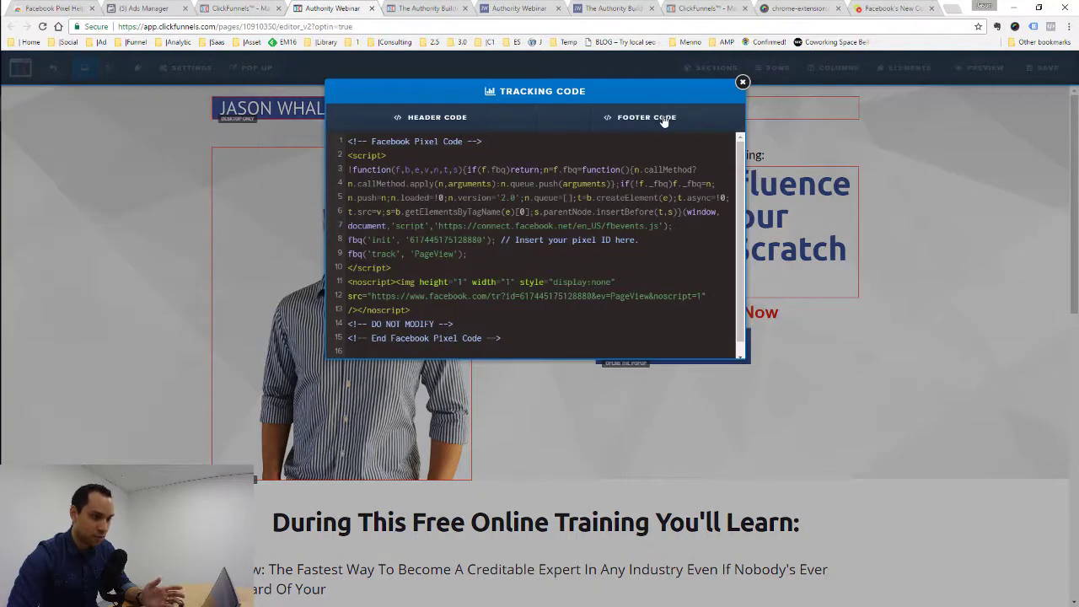
left_click(663, 120)
left_click(456, 121)
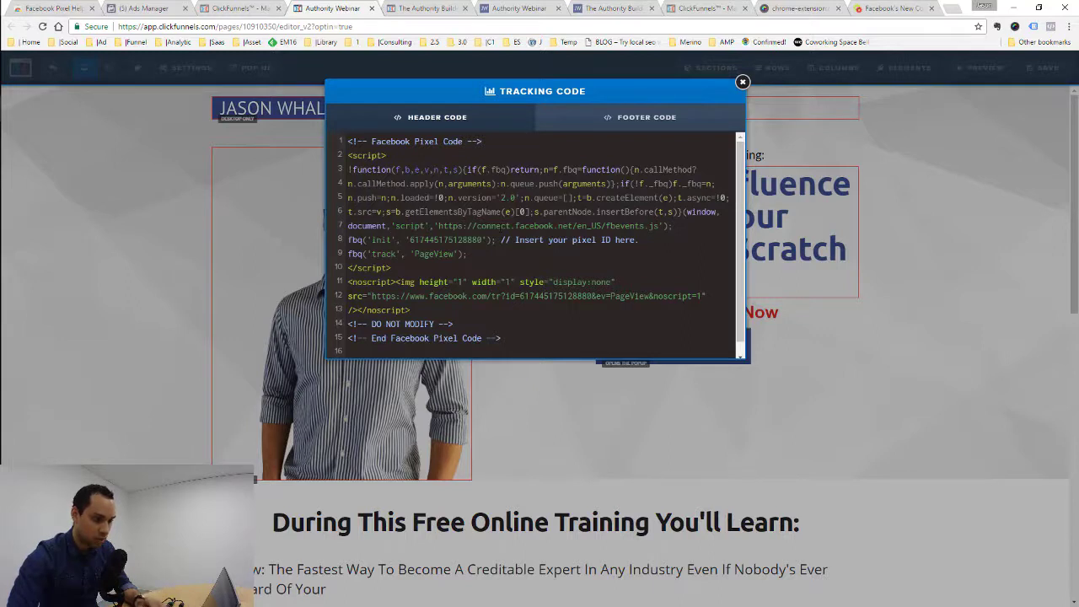
Return to OneNote and select the complete Facebook pixel code under the Every Page heading, without the heading itself
left_click(1038, 7)
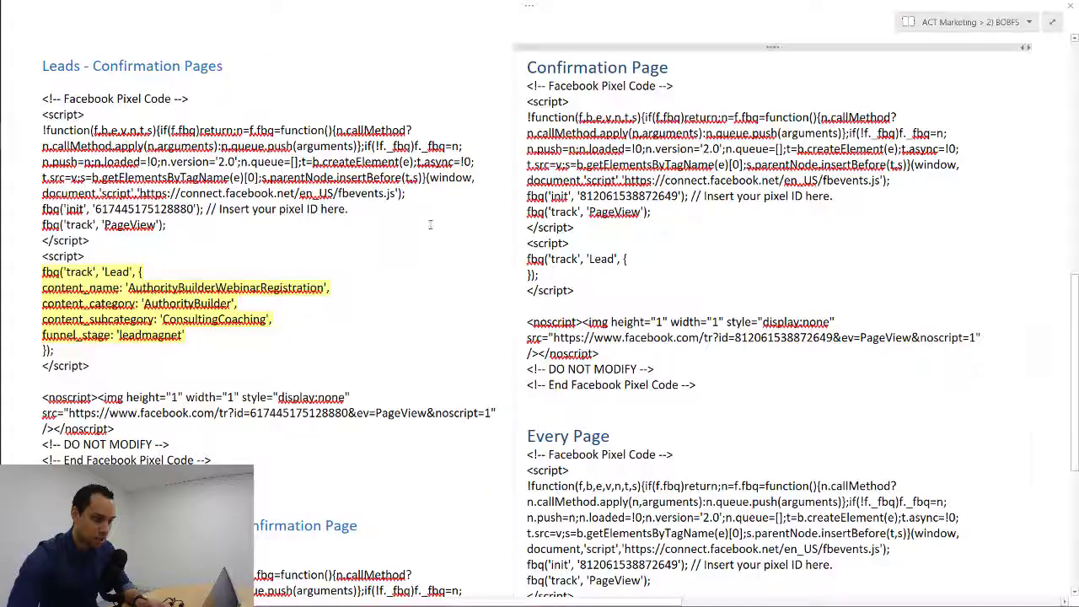
scroll(563, 181, "down", 5)
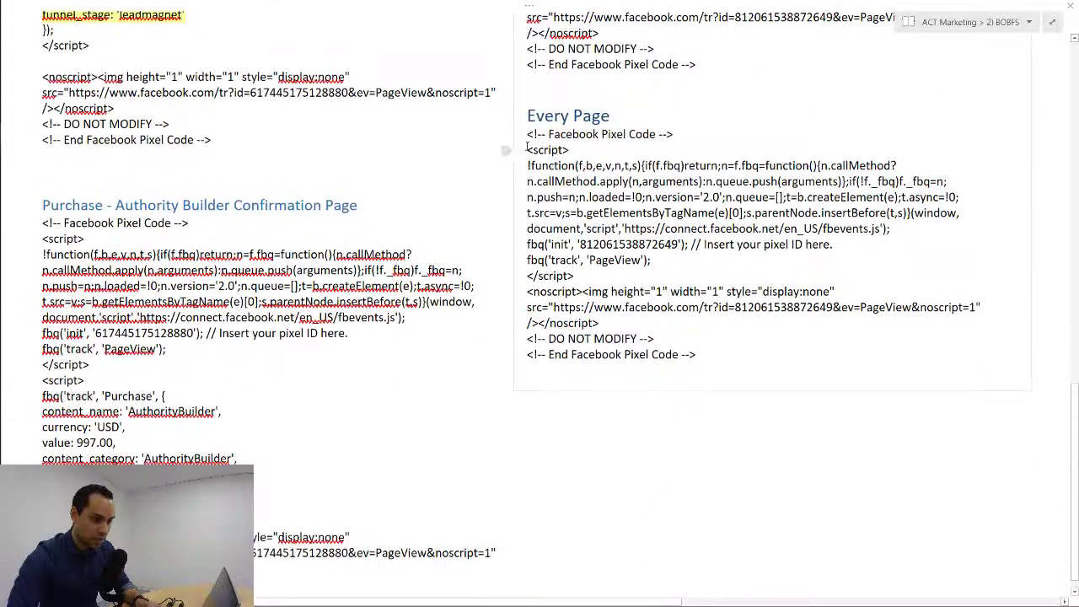
left_click(705, 354)
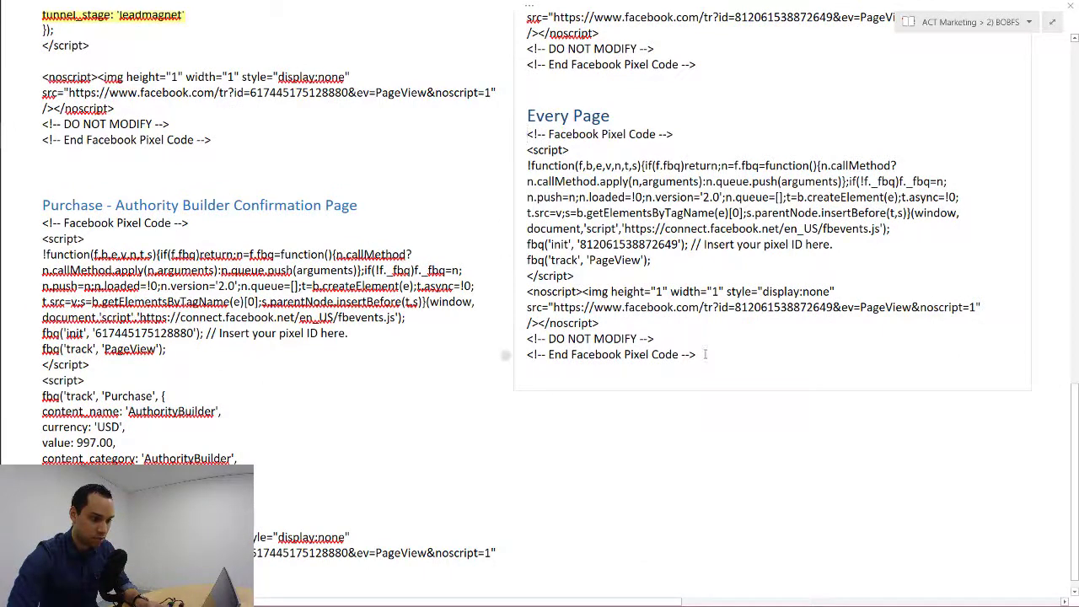
key("ctrl+a")
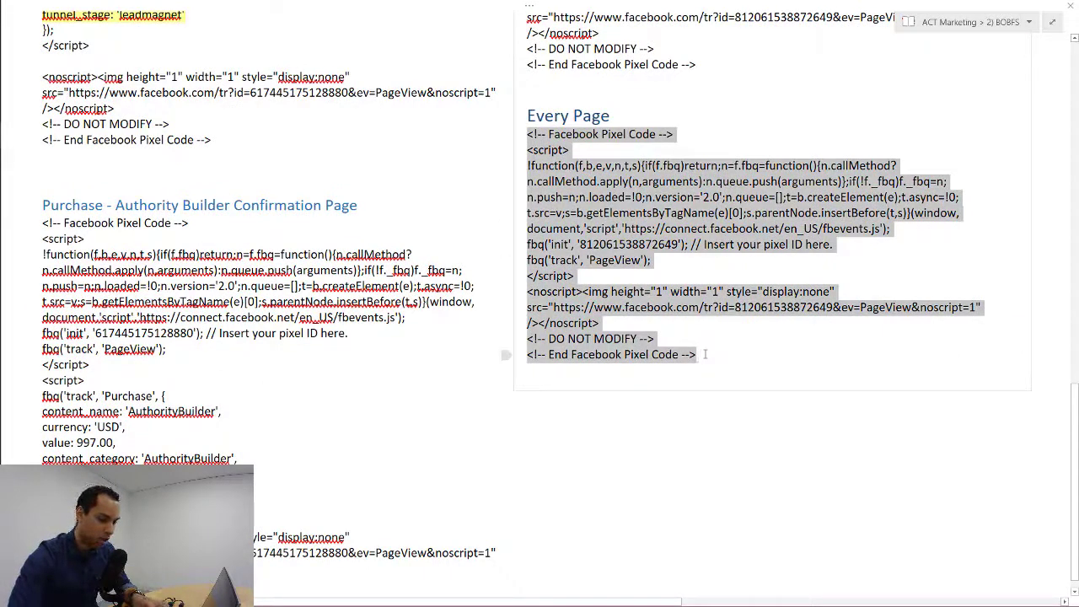
Switch back to ClickFunnels, inspect the PageView event in the registration page's header code, and close the tracking code dialog
key("alt+Tab")
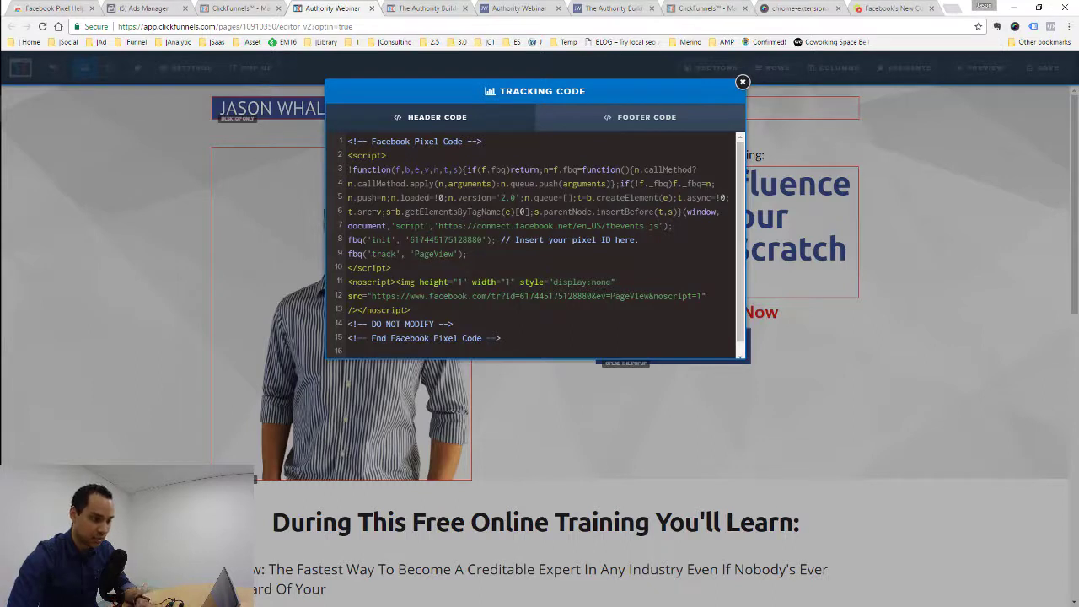
left_click_drag(410, 253, 459, 254)
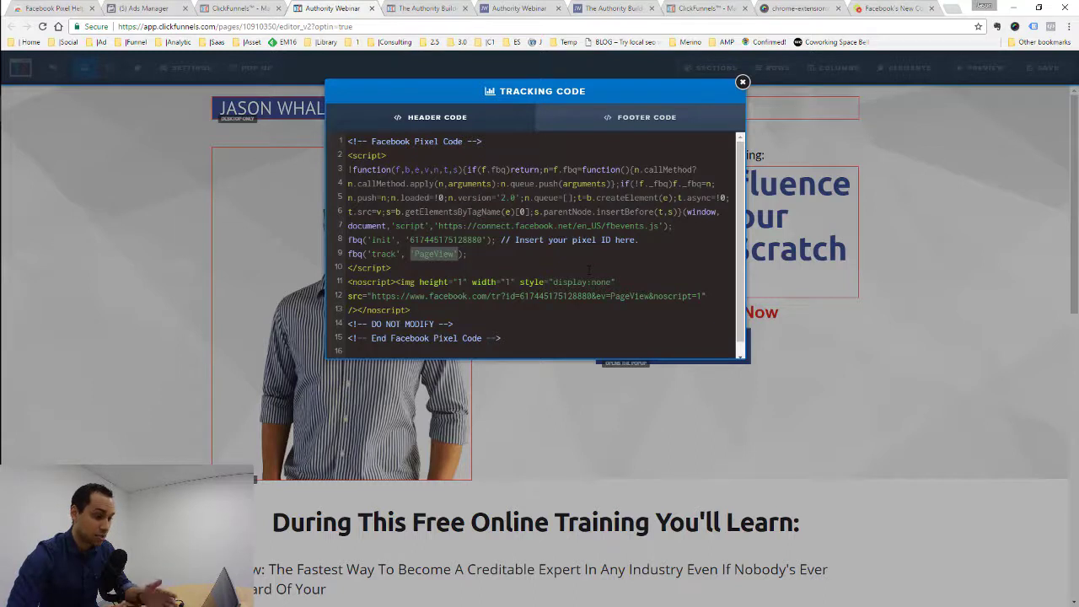
left_click(588, 268)
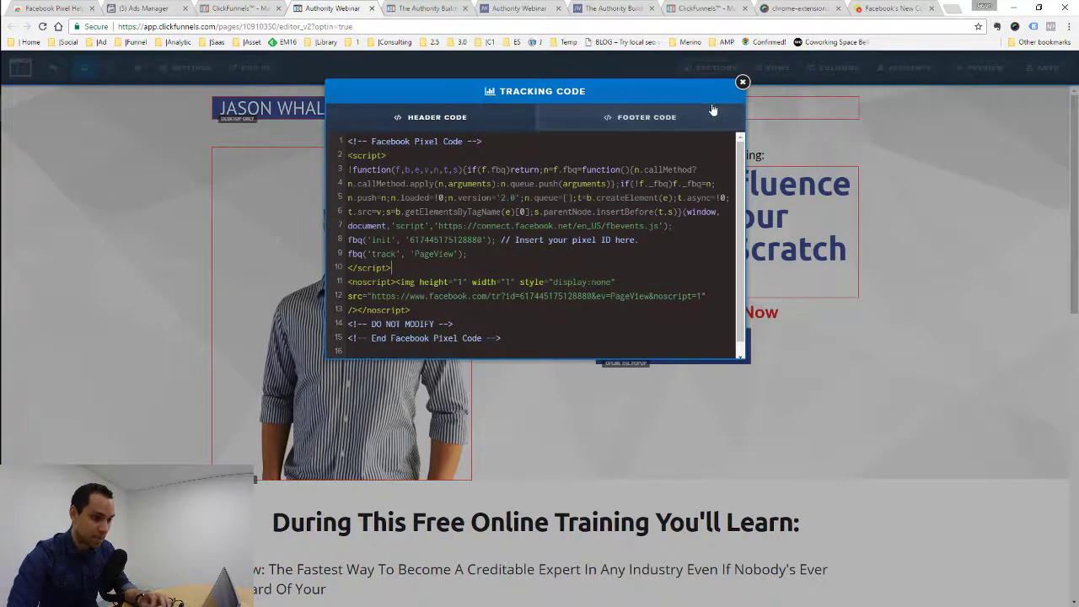
left_click(743, 84)
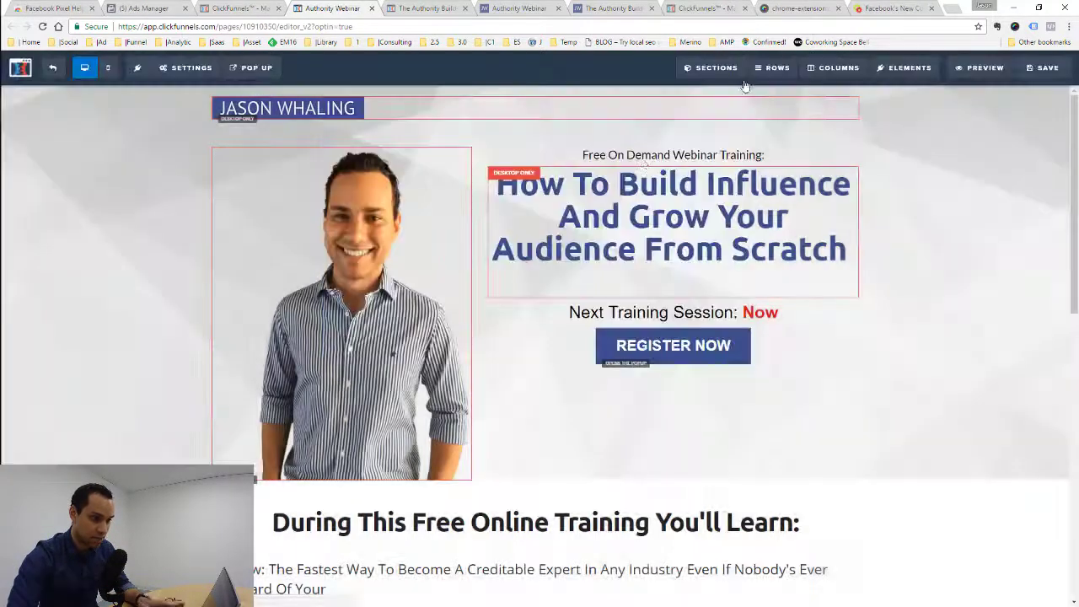
Open the Authority Builder broadcast page's editor and examine the Lead event script in its header tracking code
left_click(405, 7)
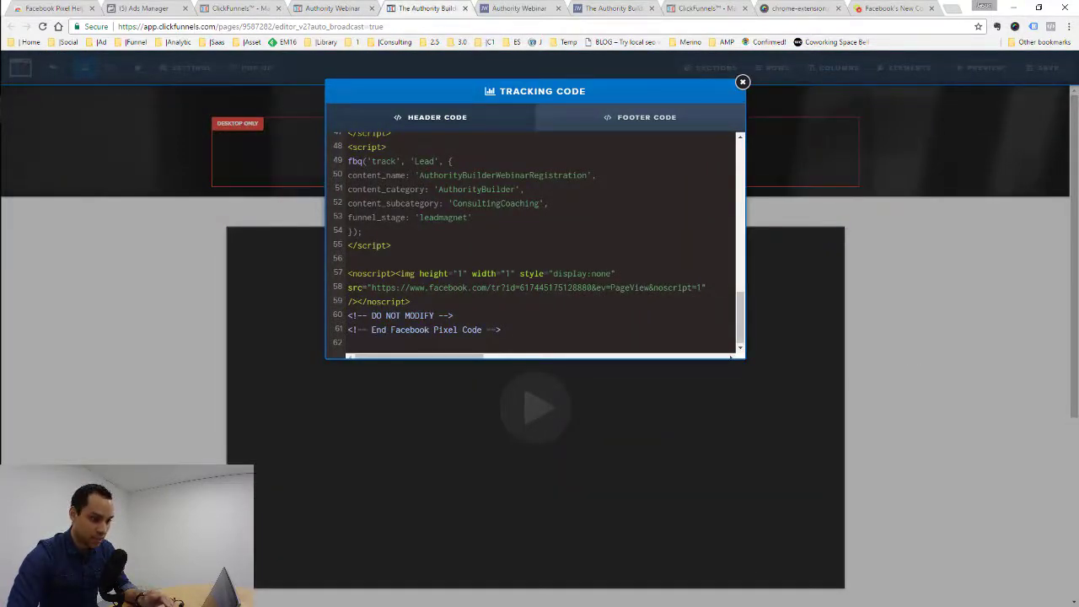
scroll(533, 245, "up", 3)
scroll(533, 244, "down", 1)
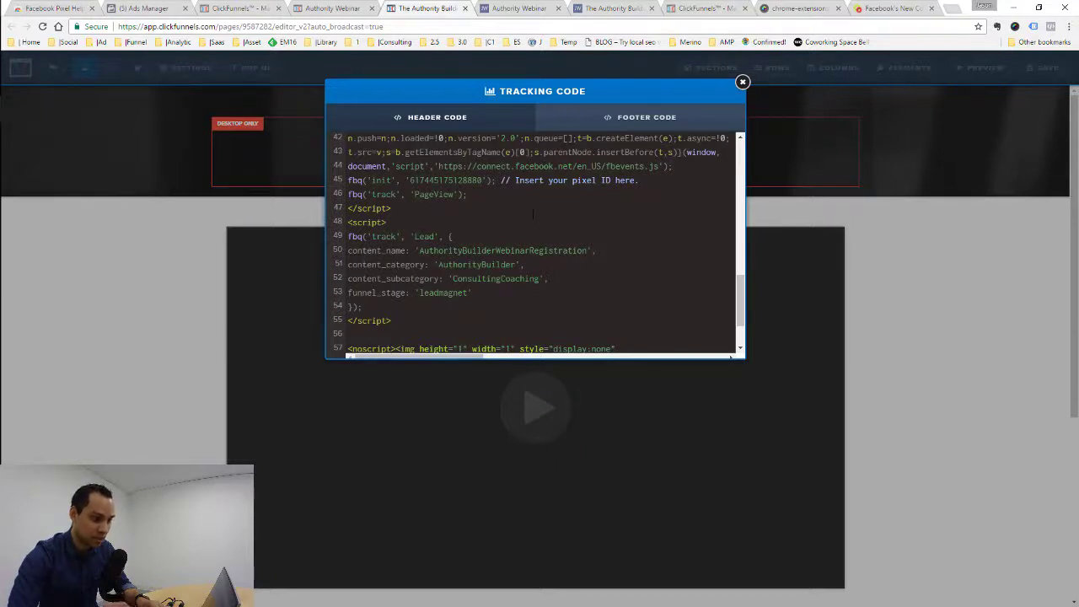
In OneNote, delete the blank line above the noscript tag under Confirmation Page and select that section's entire pixel code
key("alt+Tab")
scroll(505, 418, "up", 5)
scroll(505, 418, "up", 5)
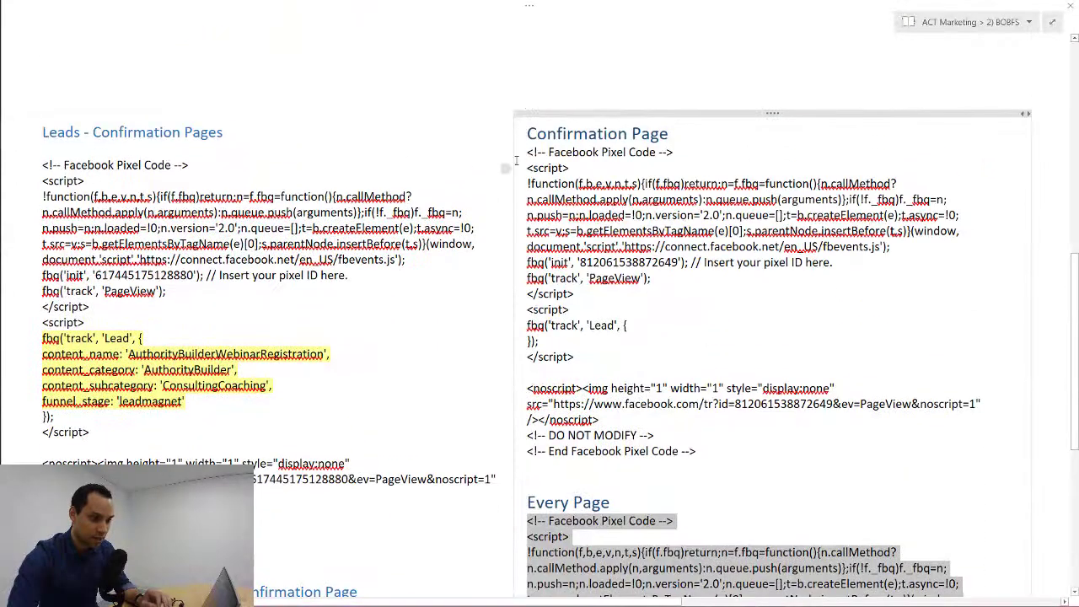
left_click(506, 152)
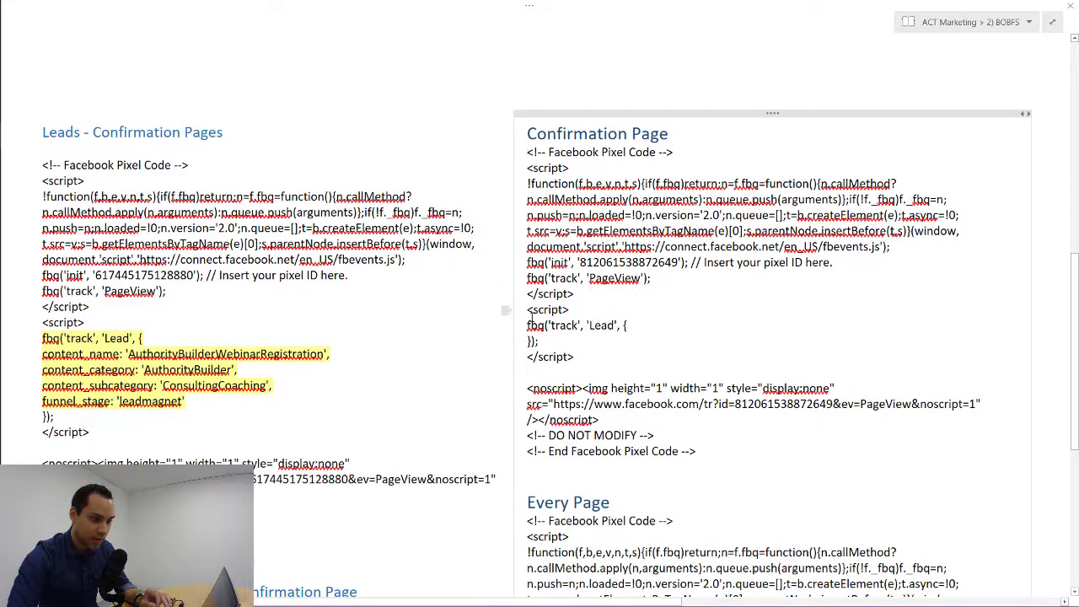
left_click_drag(526, 309, 622, 366)
left_click(622, 367)
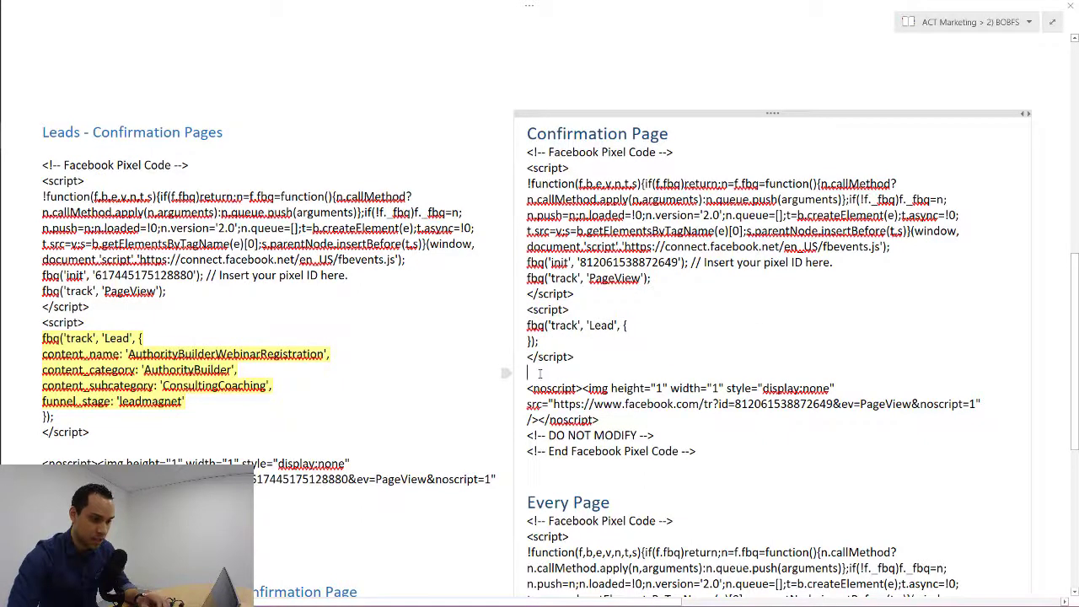
key("BackSpace")
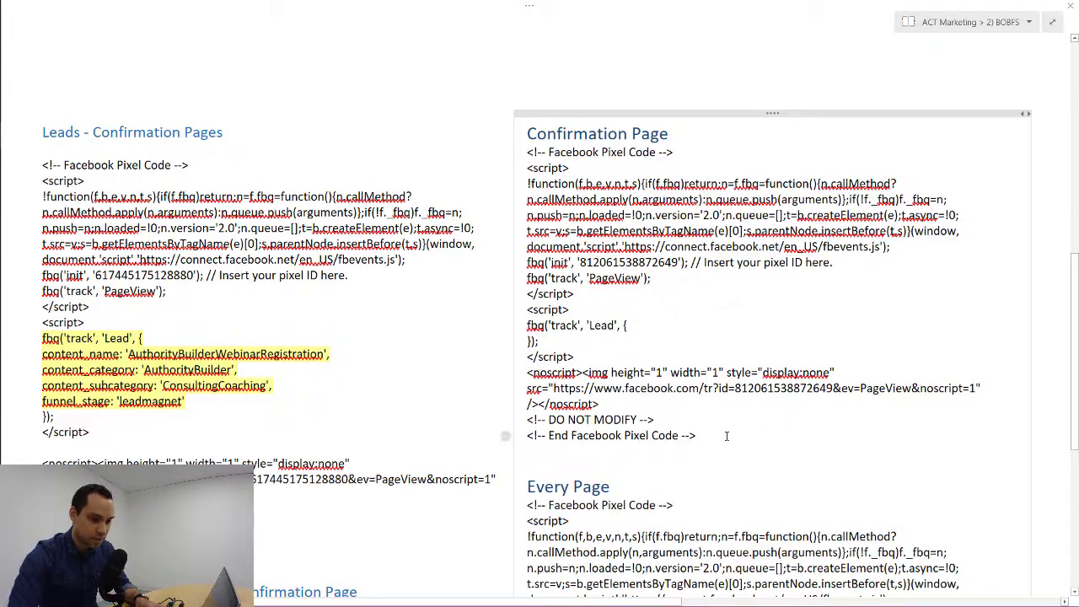
left_click_drag(529, 153, 696, 435)
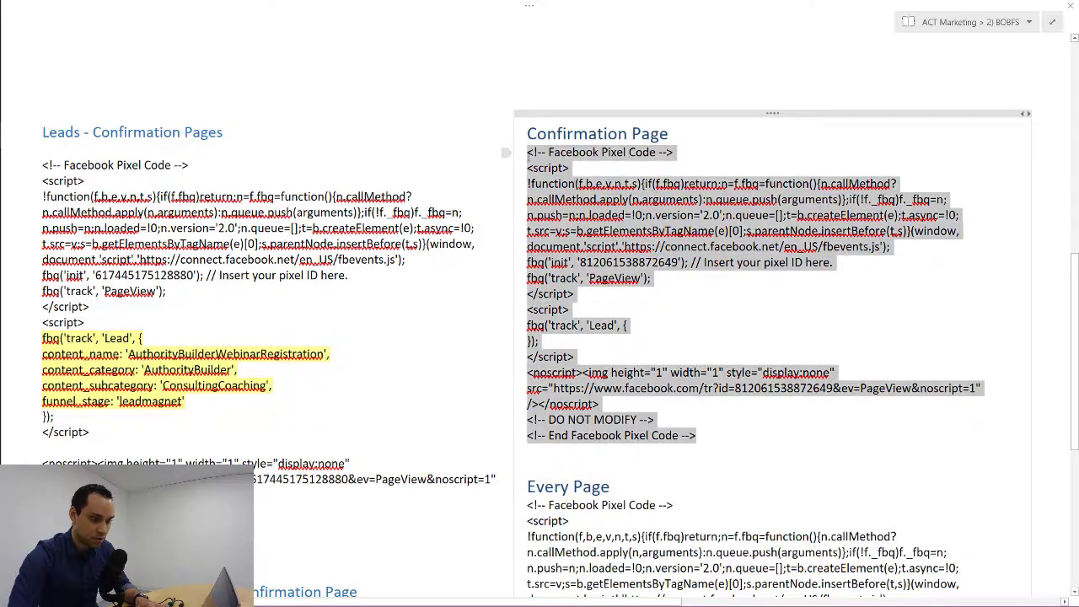
Switch back to Chrome and locate the Facebook pixel block with the Lead event in the broadcast page's header tracking code
key("alt+Tab")
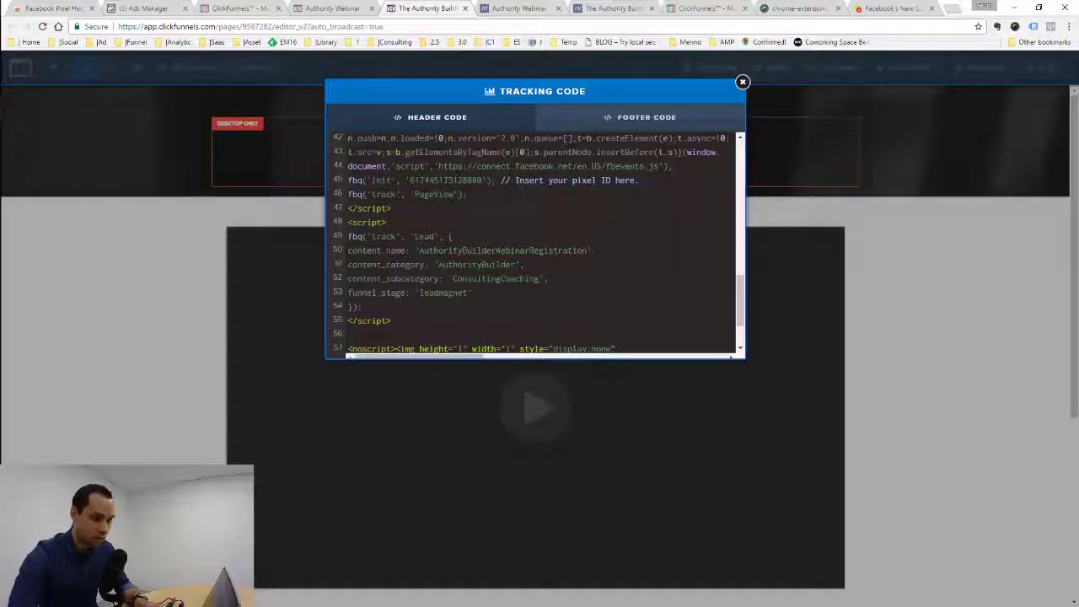
scroll(598, 224, "up", 7)
scroll(597, 225, "down", 6)
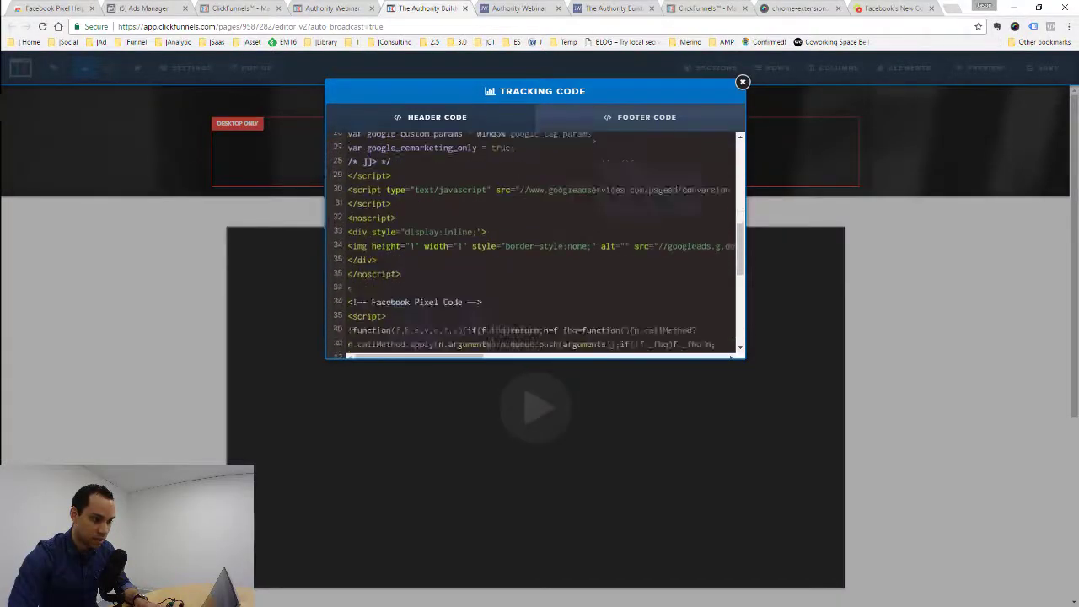
scroll(597, 224, "up", 2)
scroll(598, 224, "down", 2)
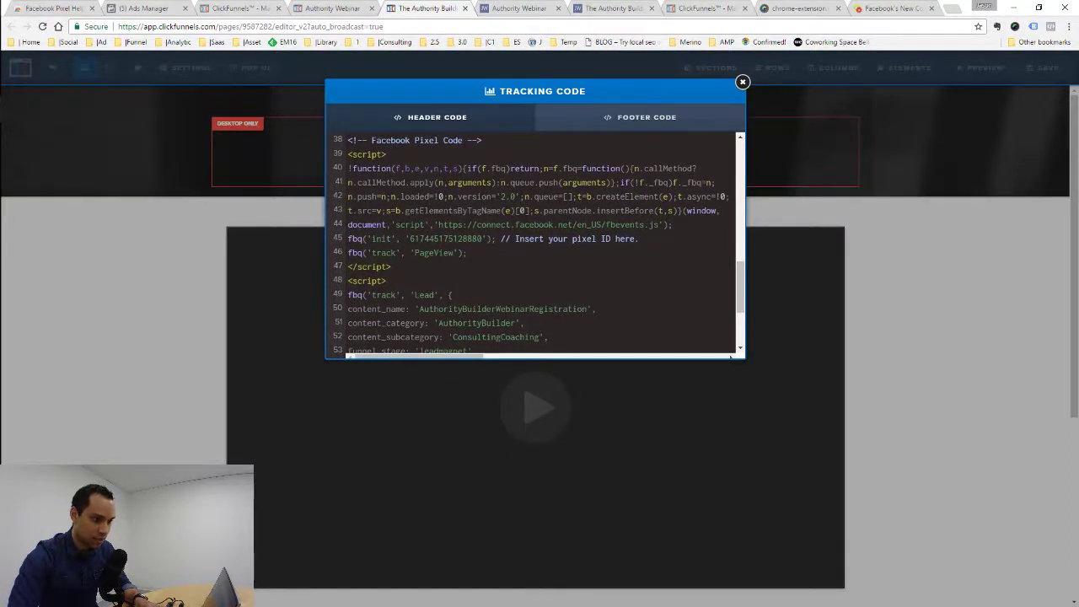
Delete the four parameter lines from content_name to funnel_stage in the Lead event's header code, and undo the deletion
scroll(440, 230, "down", 3)
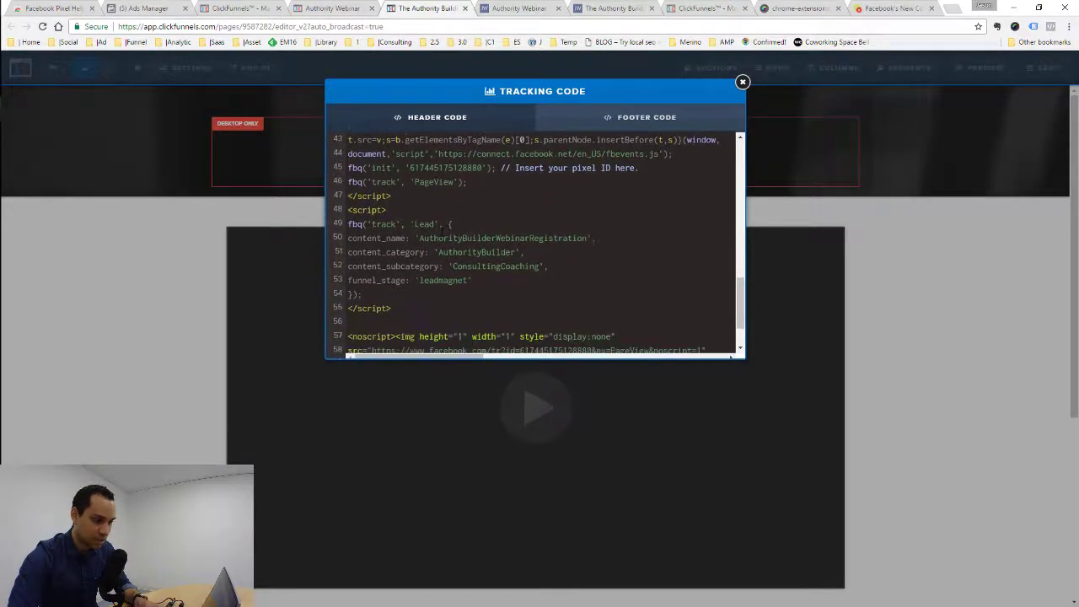
left_click_drag(347, 224, 453, 224)
left_click_drag(347, 237, 472, 280)
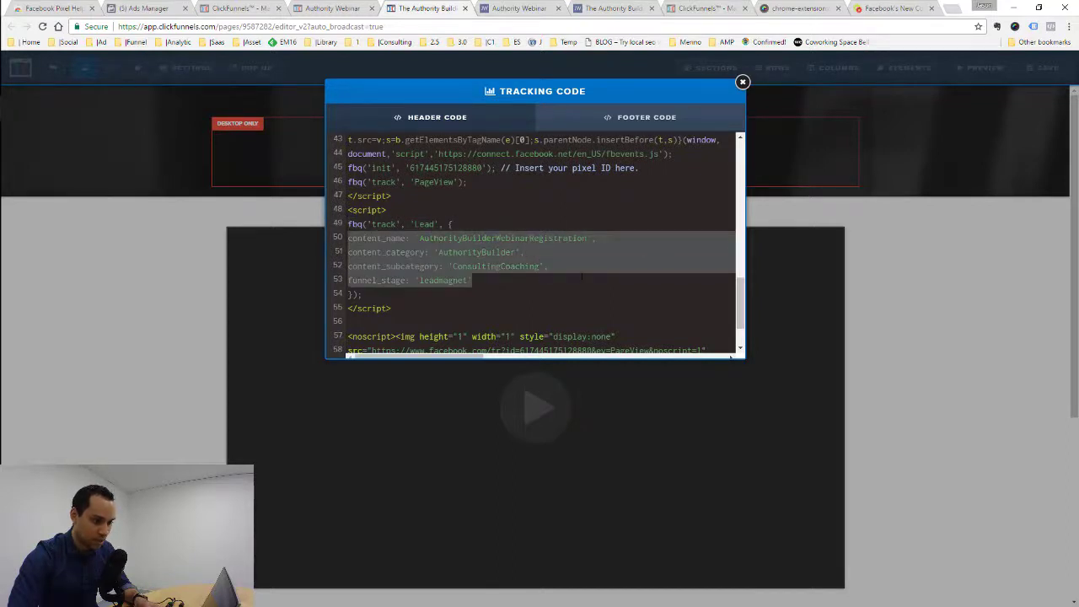
key("BackSpace")
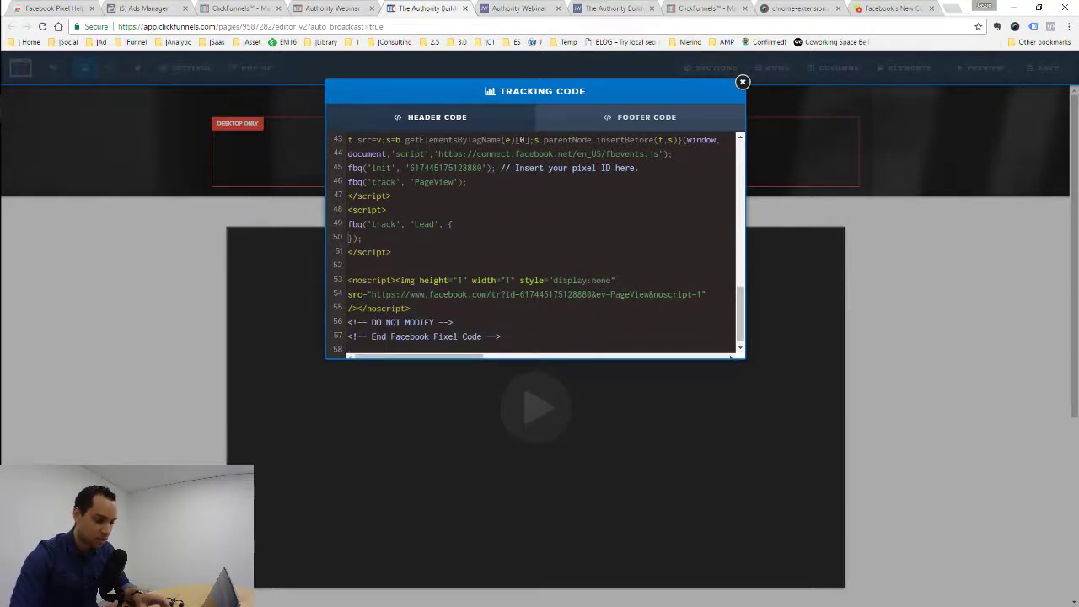
key("ctrl+z")
Switch to OneNote and select only the Lead event script, including its script tags, under Confirmation Page
key("alt+Tab")
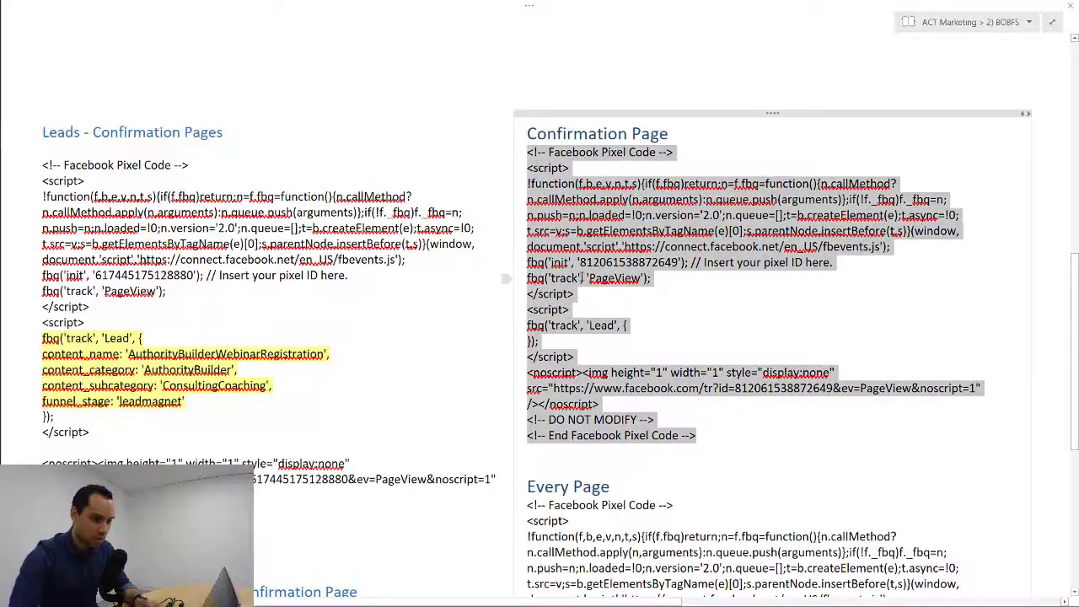
left_click(601, 334)
left_click_drag(525, 309, 581, 355)
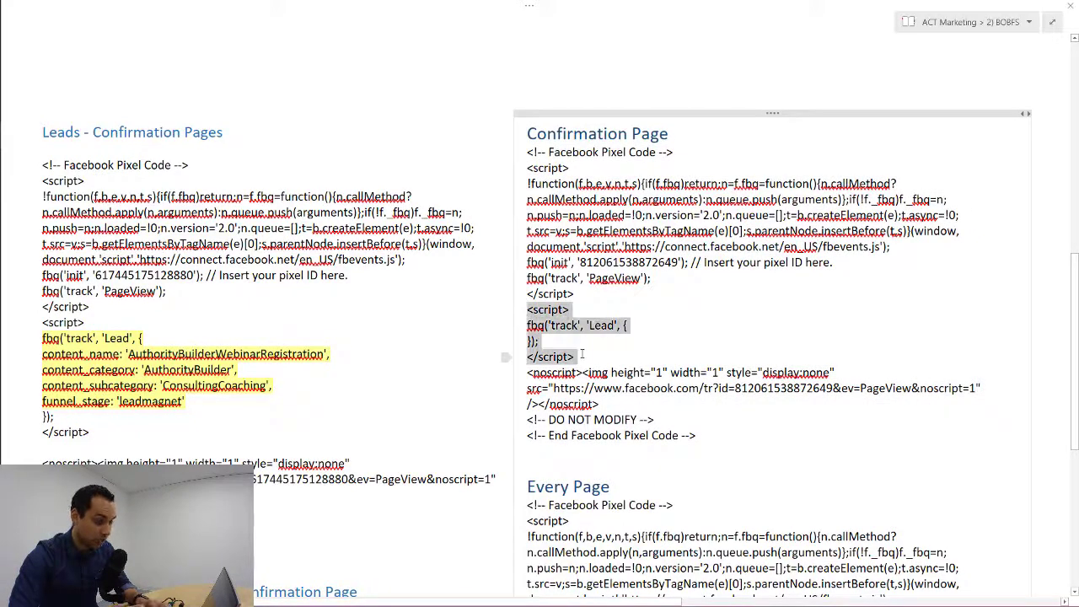
Switch back to Chrome and expand the recommended Purchase event in Ads Manager's Install Event Code instructions to examine its code
key("alt+Tab")
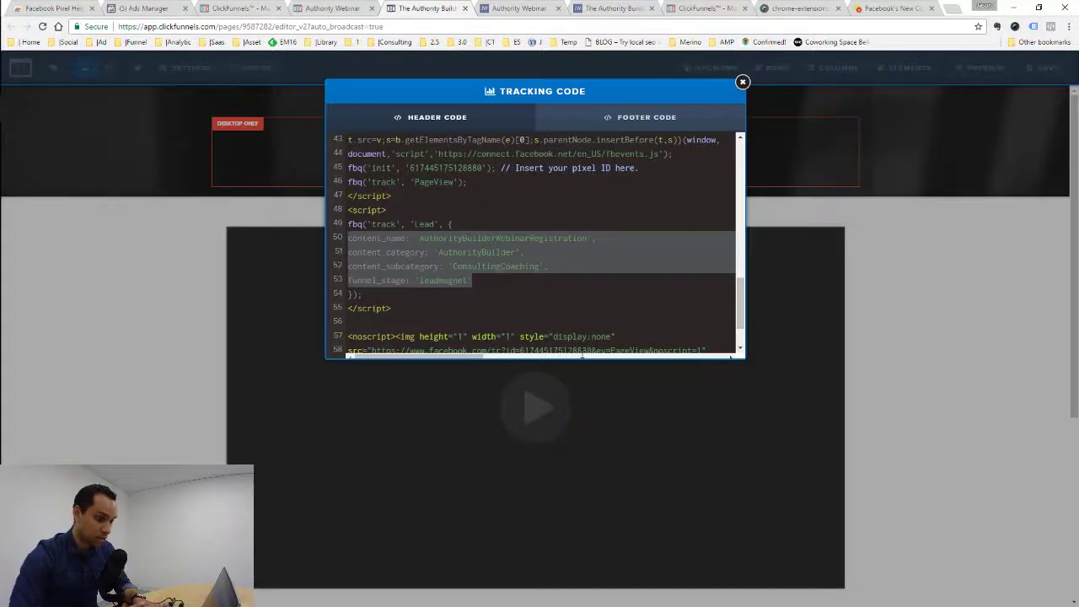
key("ctrl+2")
scroll(552, 287, "up", 2)
scroll(552, 287, "up", 1)
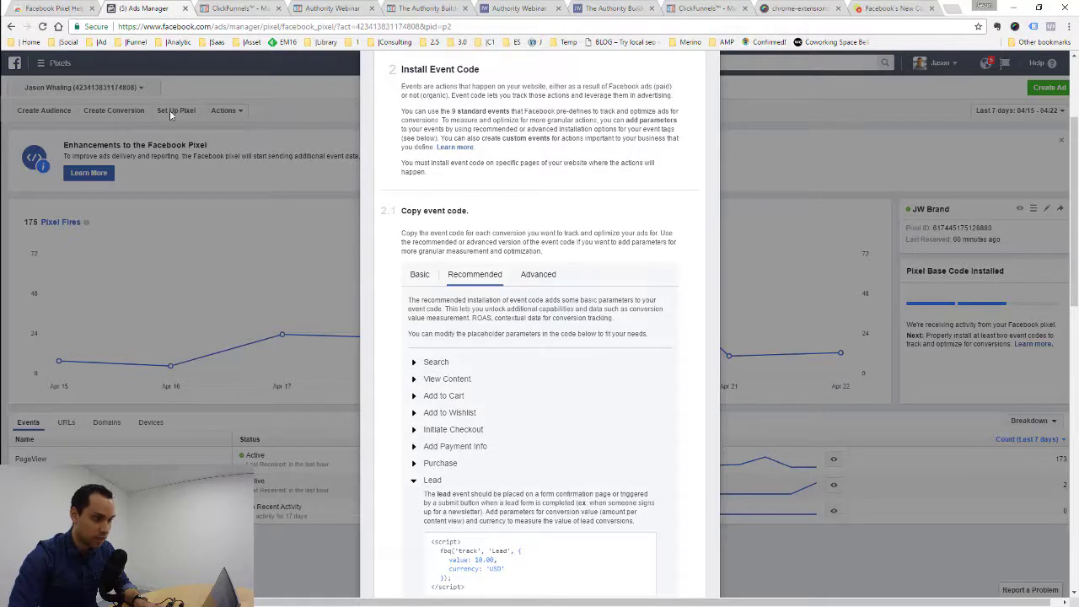
scroll(638, 352, "down", 3)
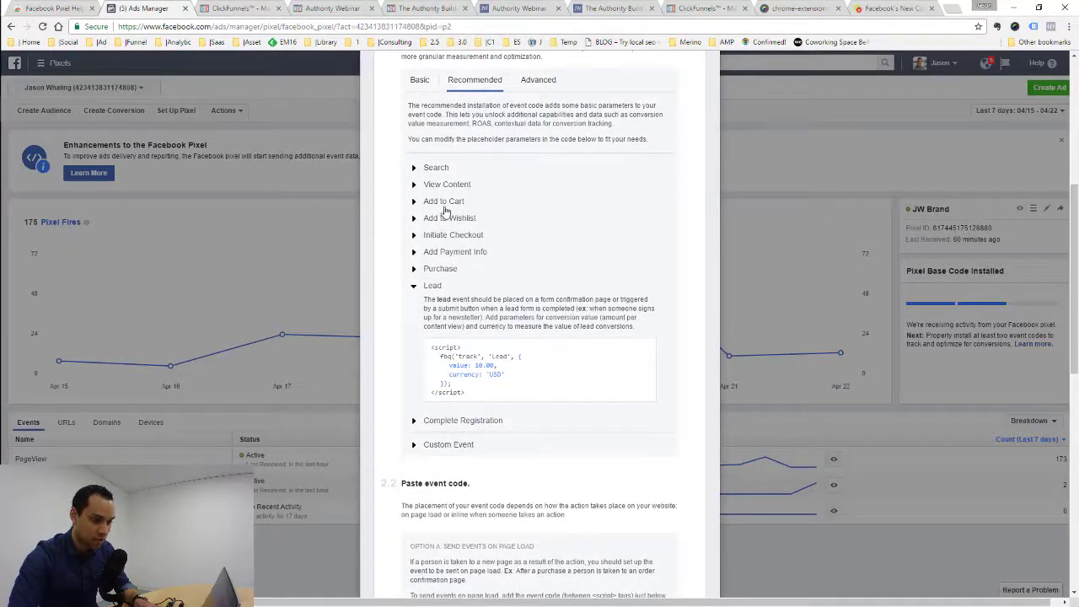
scroll(616, 253, "down", 1)
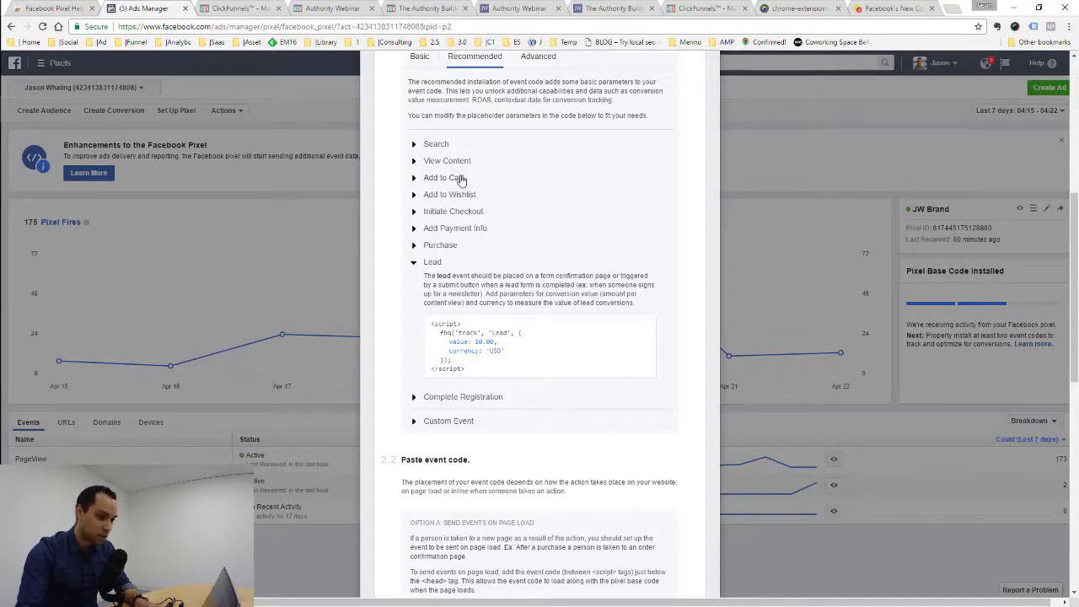
left_click(440, 245)
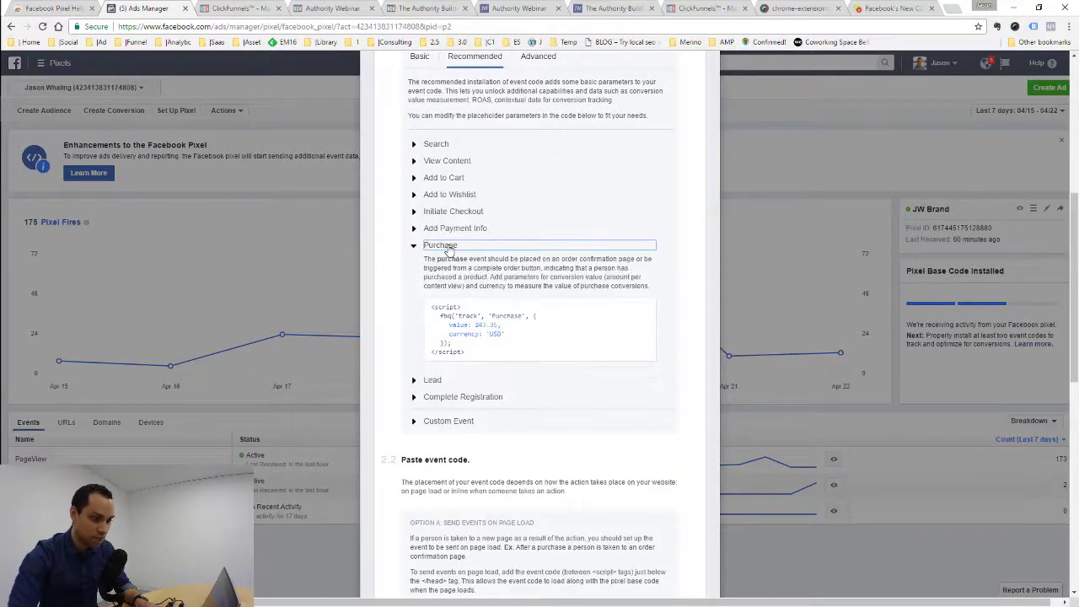
mouse_move(471, 333)
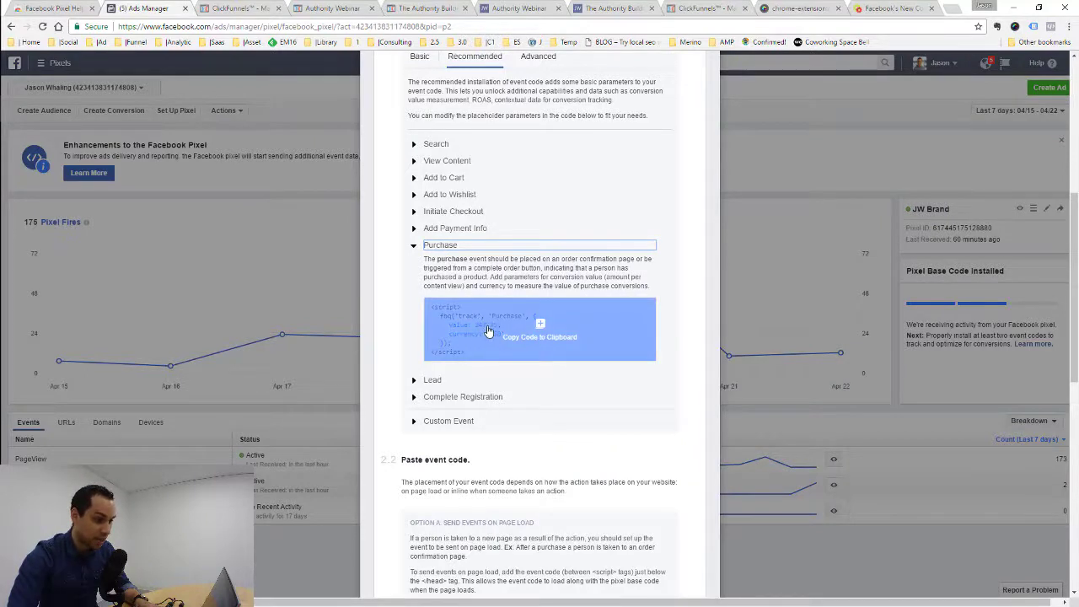
left_click(676, 337)
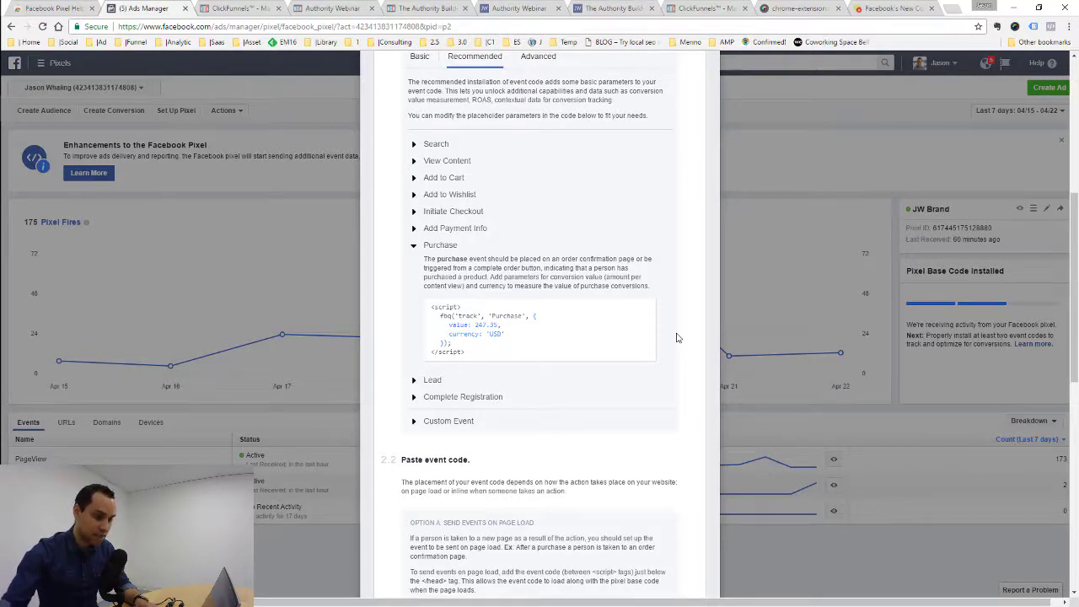
left_click(438, 245)
Switch to OneNote and review the pixel code under Confirmation Page and Every Page
key("alt+Tab")
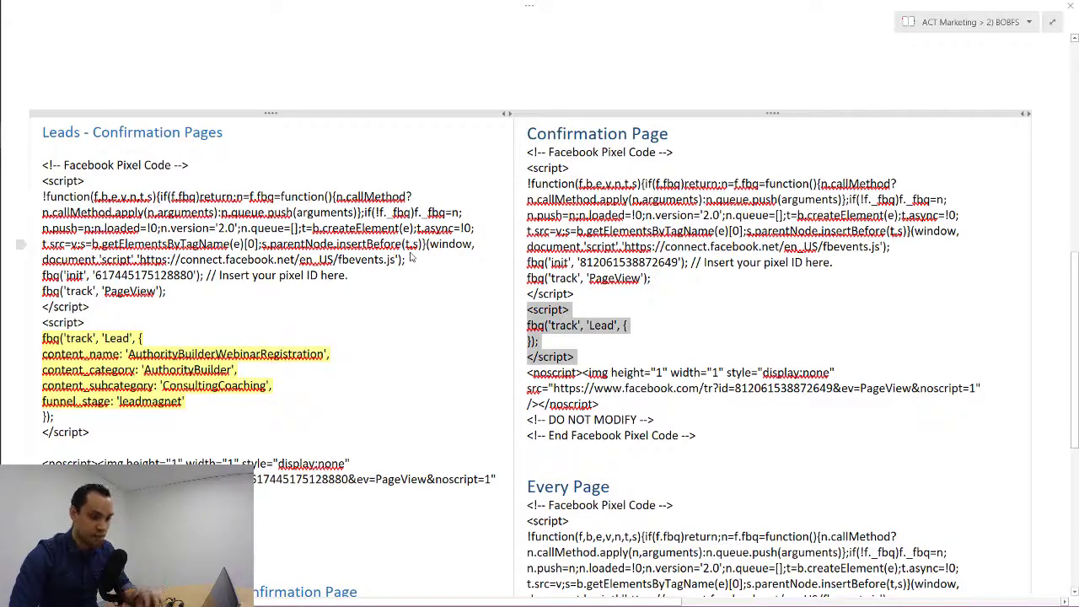
left_click(716, 330)
scroll(716, 331, "down", 1)
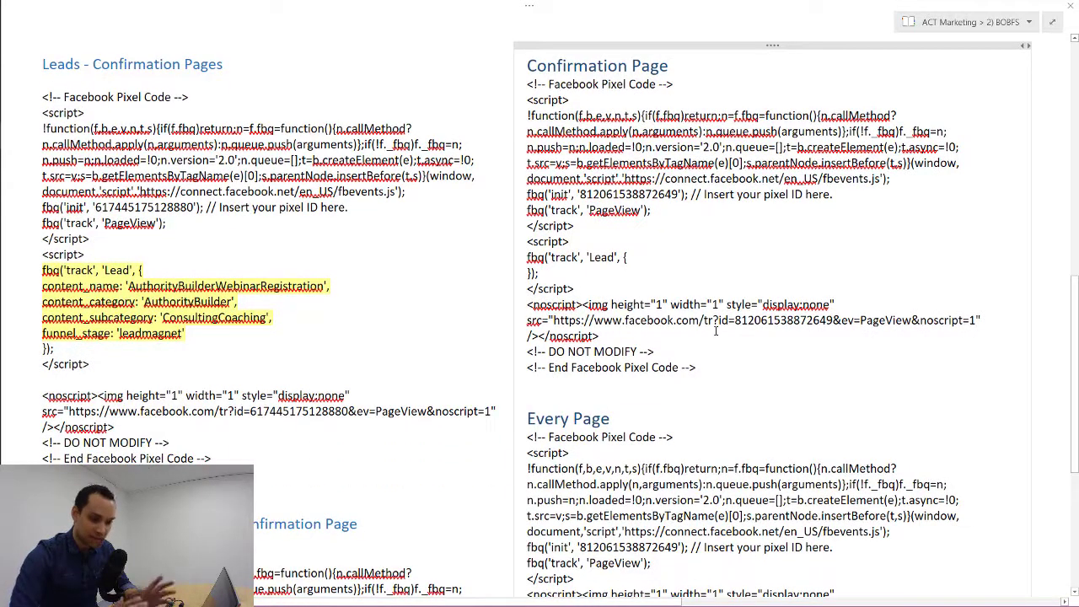
Return to Chrome and compare the registration page's header tracking code with the broadcast page's code containing the Lead event
key("alt+Tab")
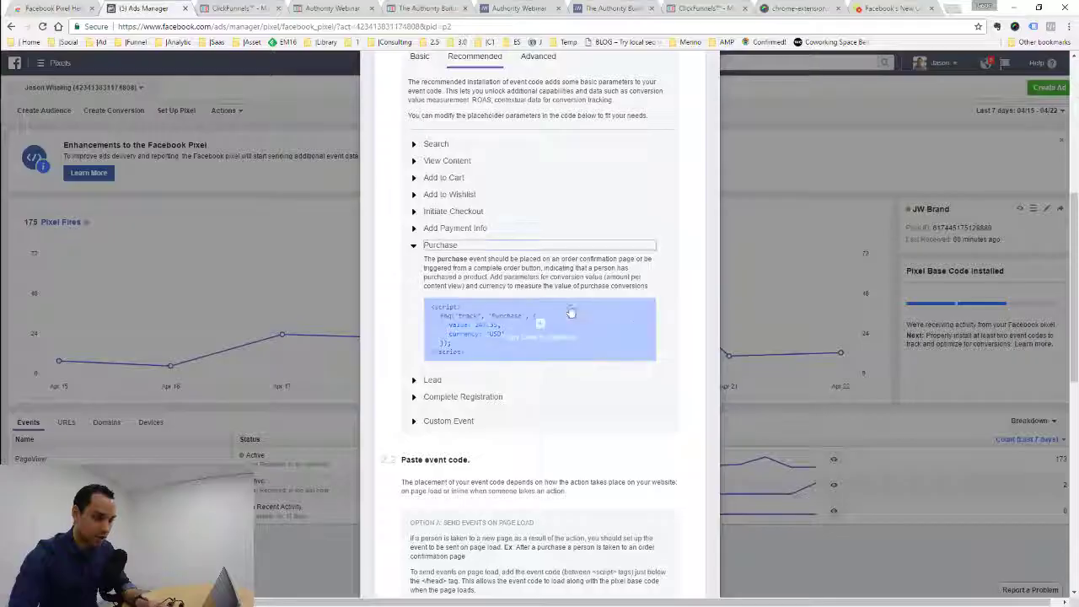
left_click(261, 8)
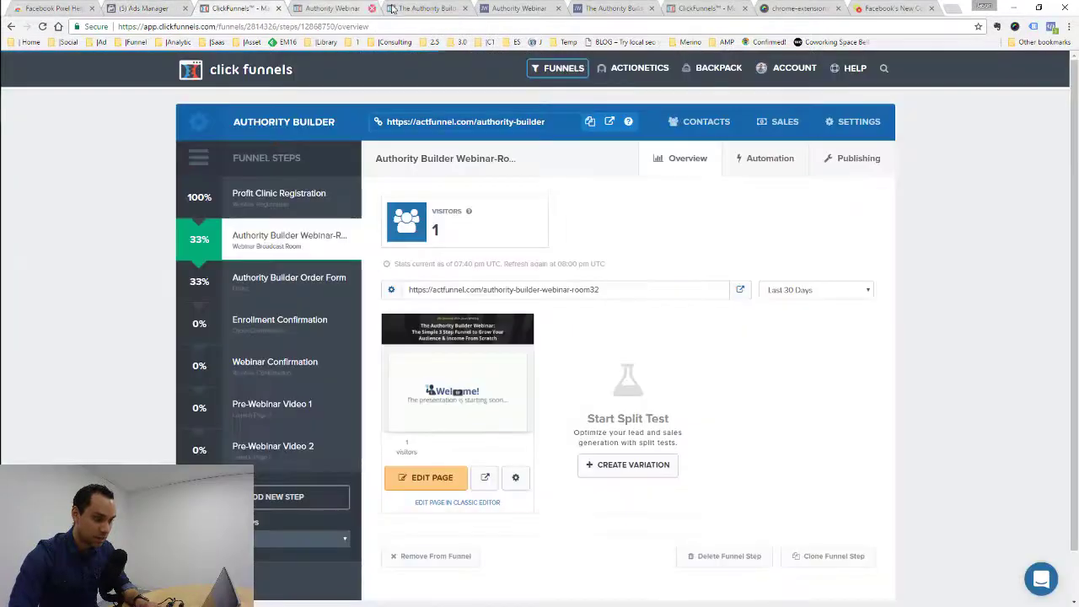
left_click(329, 8)
left_click(185, 67)
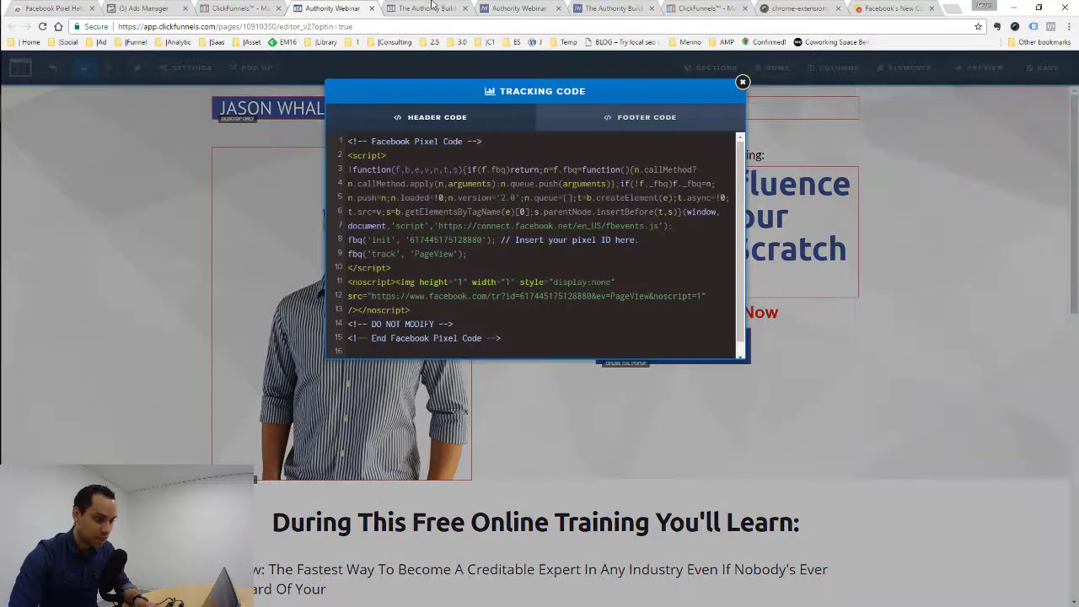
left_click(431, 7)
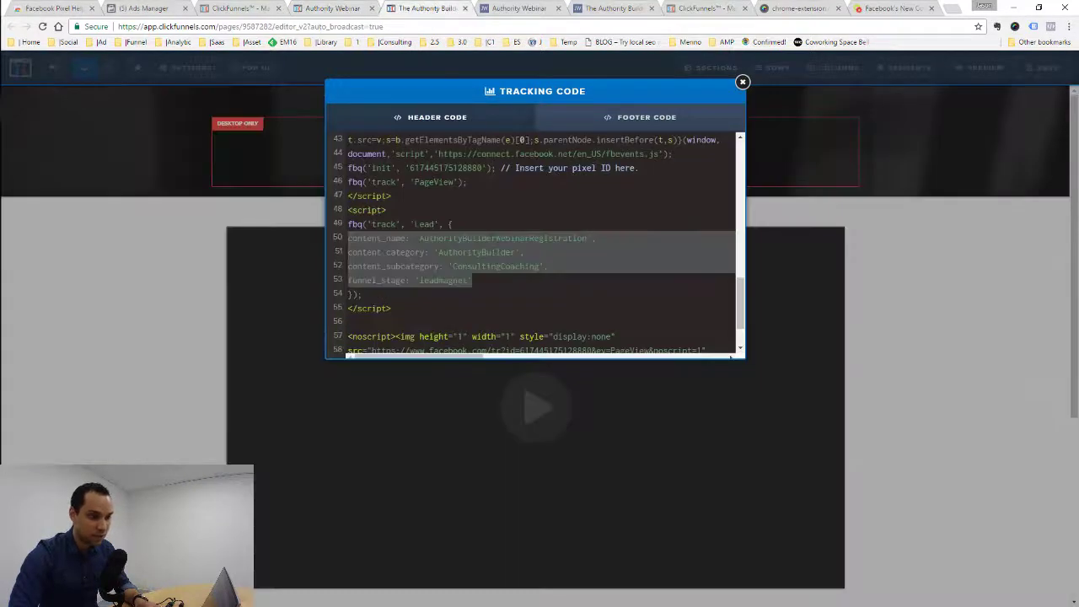
left_click(551, 281)
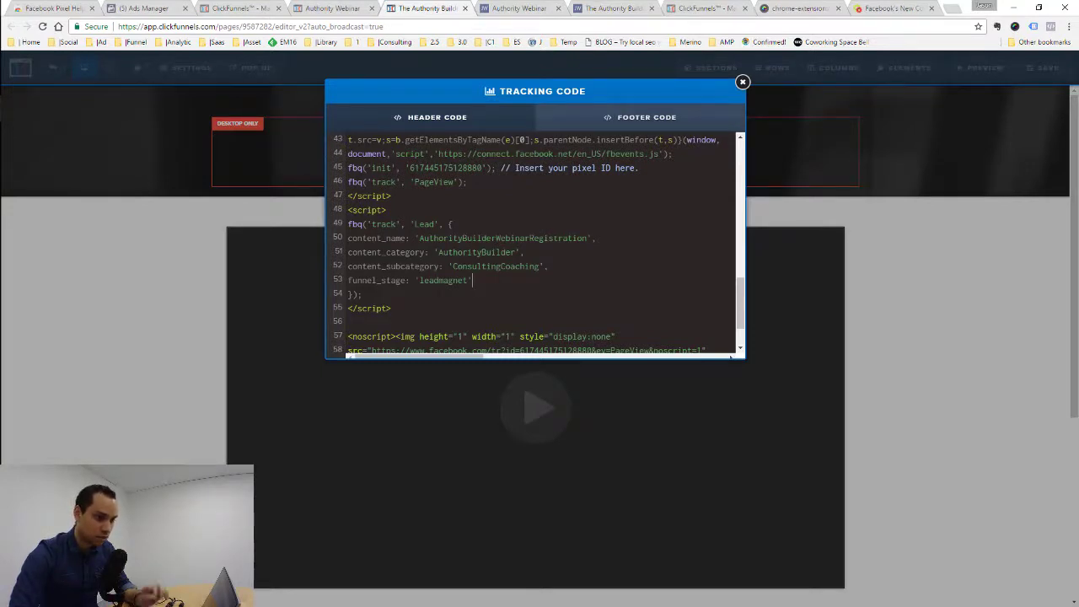
Open the Authority Builder webinar preview page and inspect its PageView and Lead events with Facebook Pixel Helper
left_click(520, 8)
left_click(610, 8)
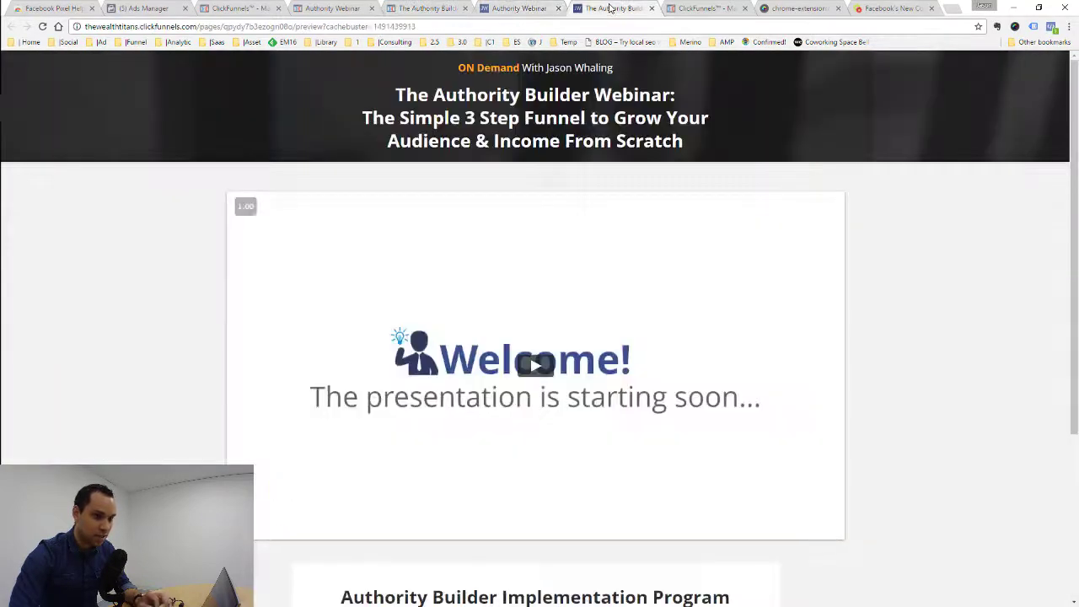
left_click(1050, 27)
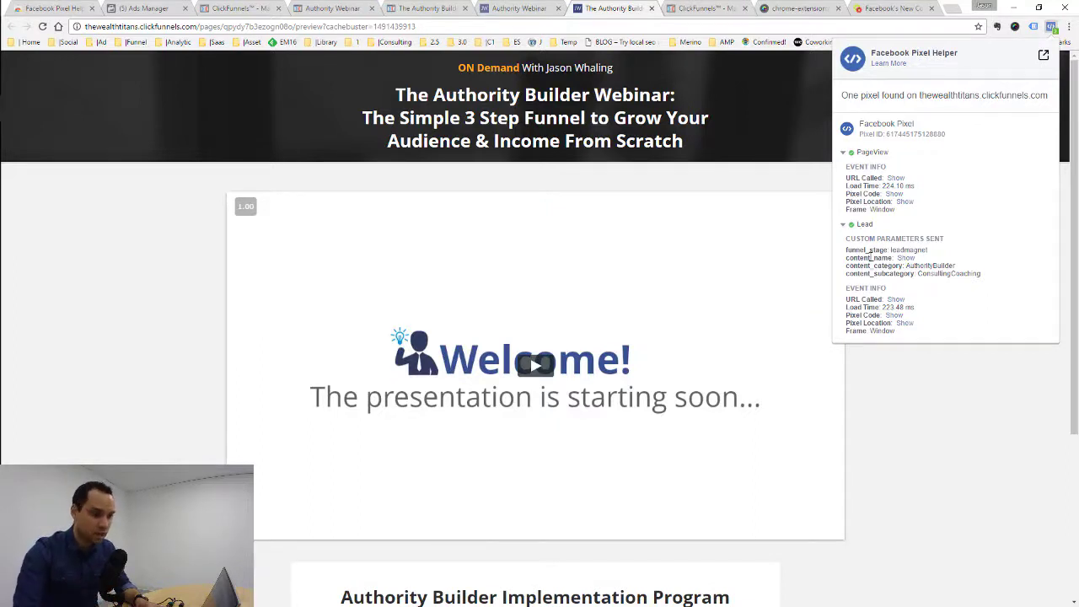
Return to Ads Manager, close the pixel setup instructions, and examine the status of the PageView, Lead and Purchase events
left_click(137, 7)
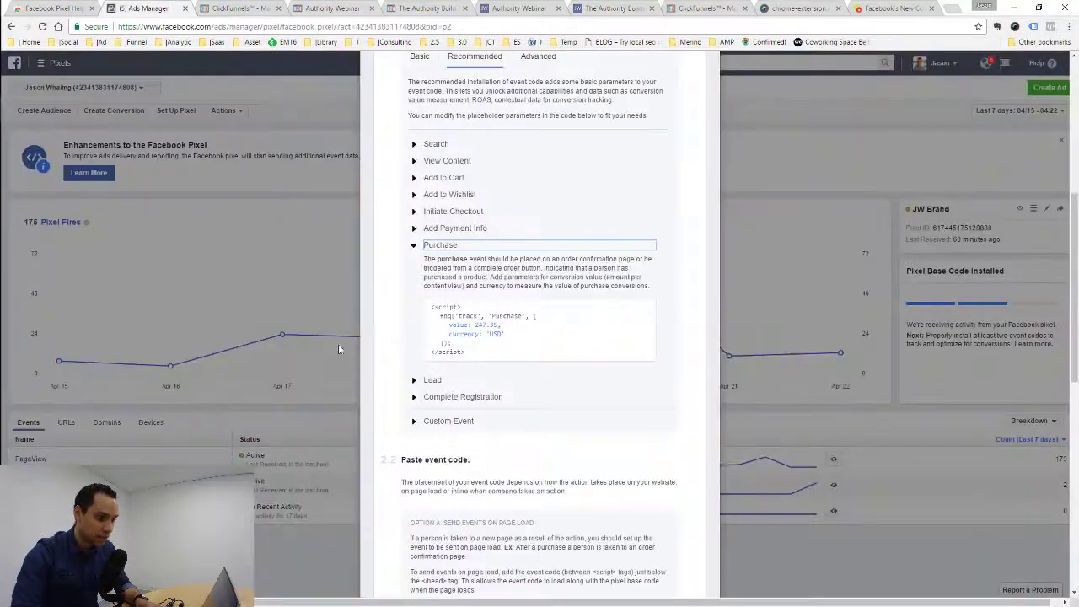
left_click(269, 186)
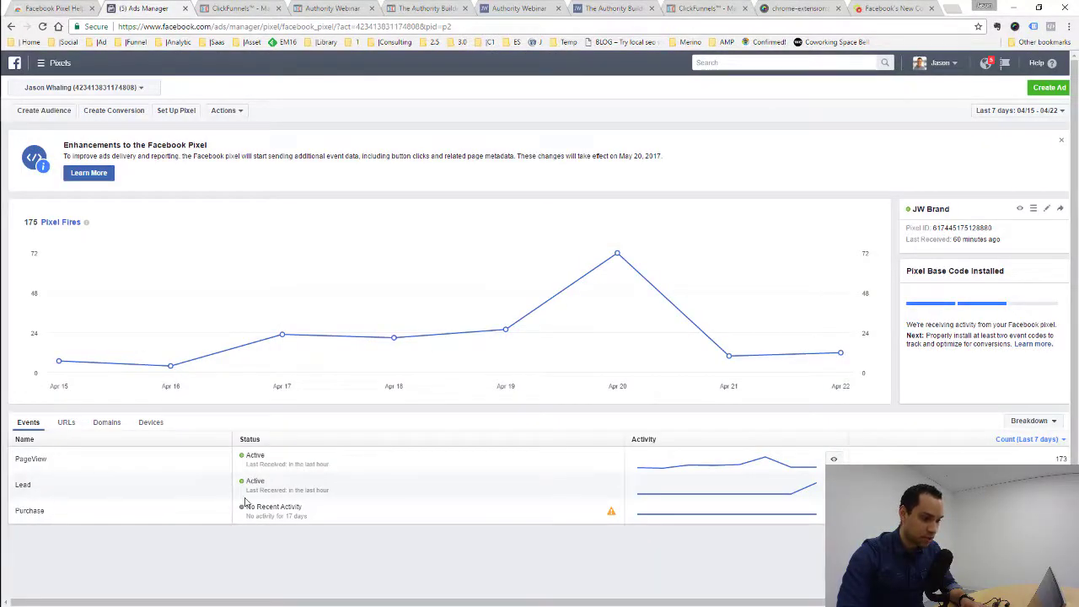
left_click_drag(330, 490, 318, 462)
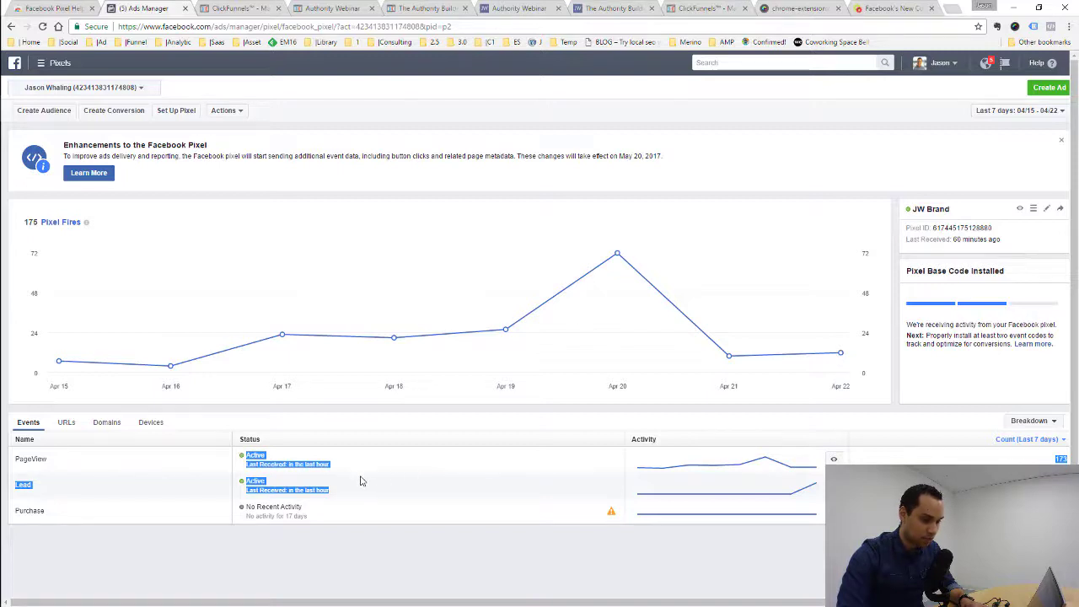
left_click(311, 514)
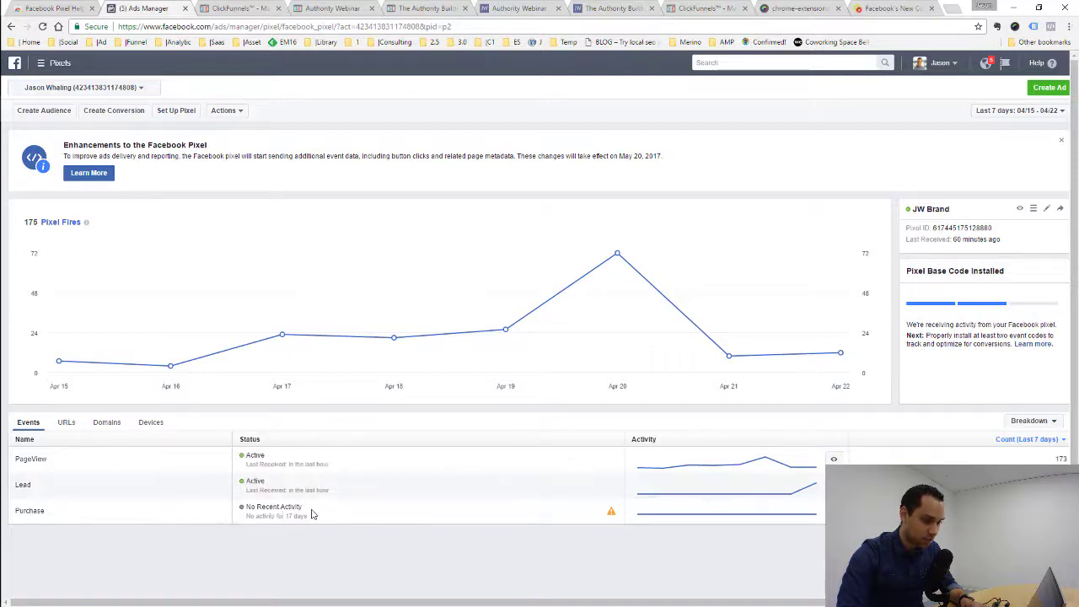
mouse_move(325, 517)
left_mouse_down()
mouse_move(241, 507)
mouse_move(321, 516)
left_mouse_up()
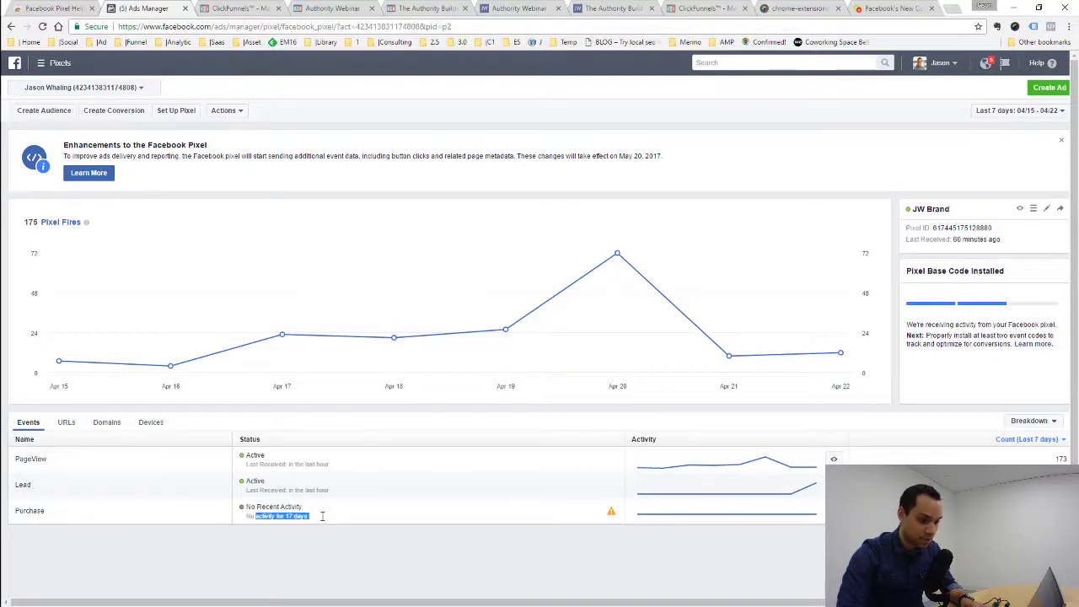
left_click(321, 519)
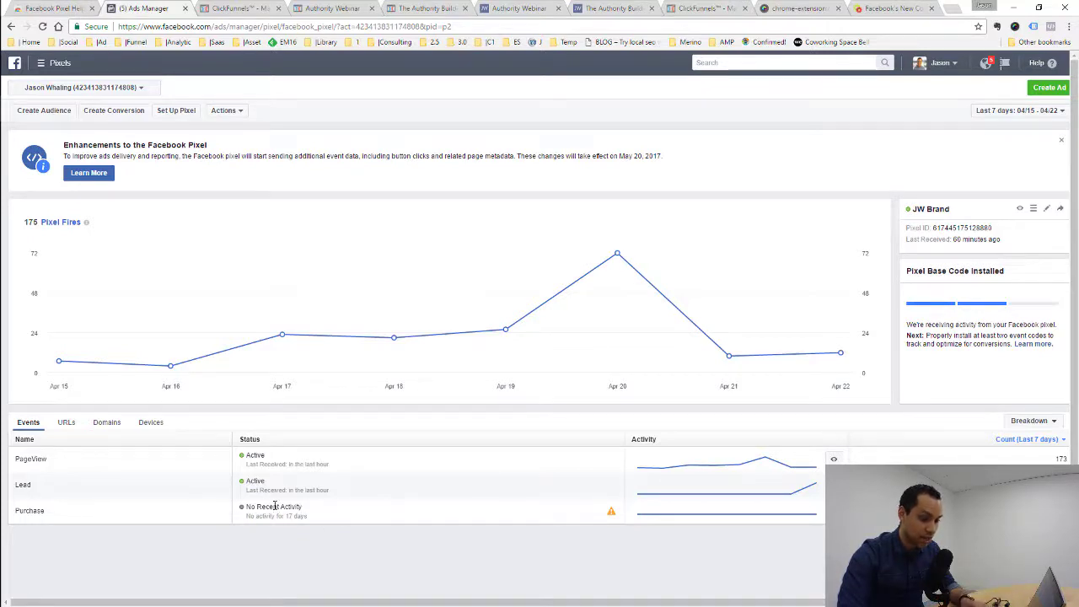
mouse_move(616, 513)
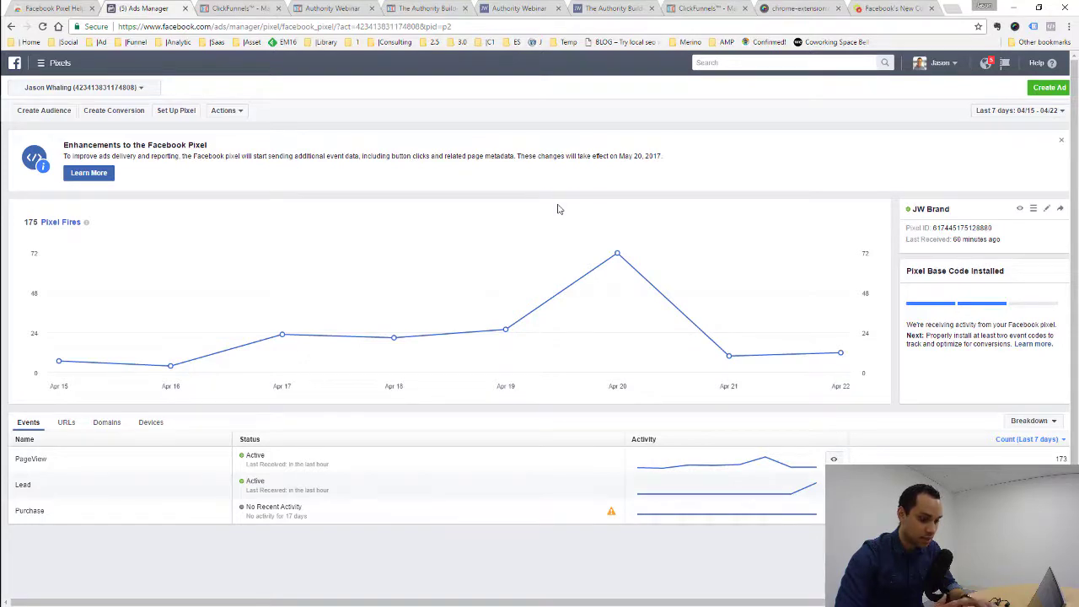
Switch to OneNote's Aspire Journal and look through the Foundation, Webinar Funnel and Facebook Advertising sections
key("alt+Tab")
key("alt+Tab")
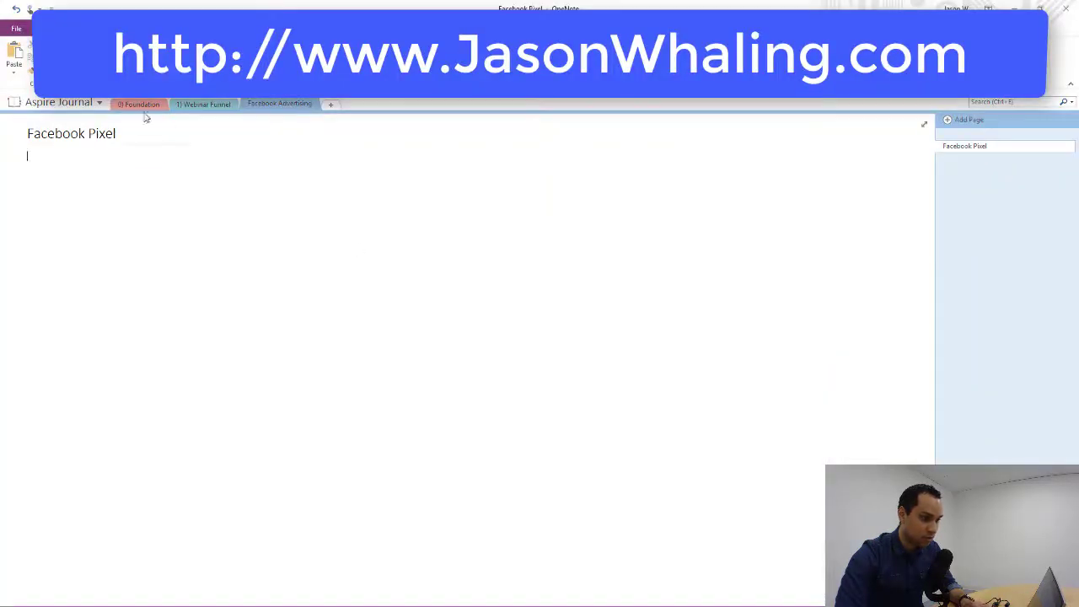
left_click(142, 106)
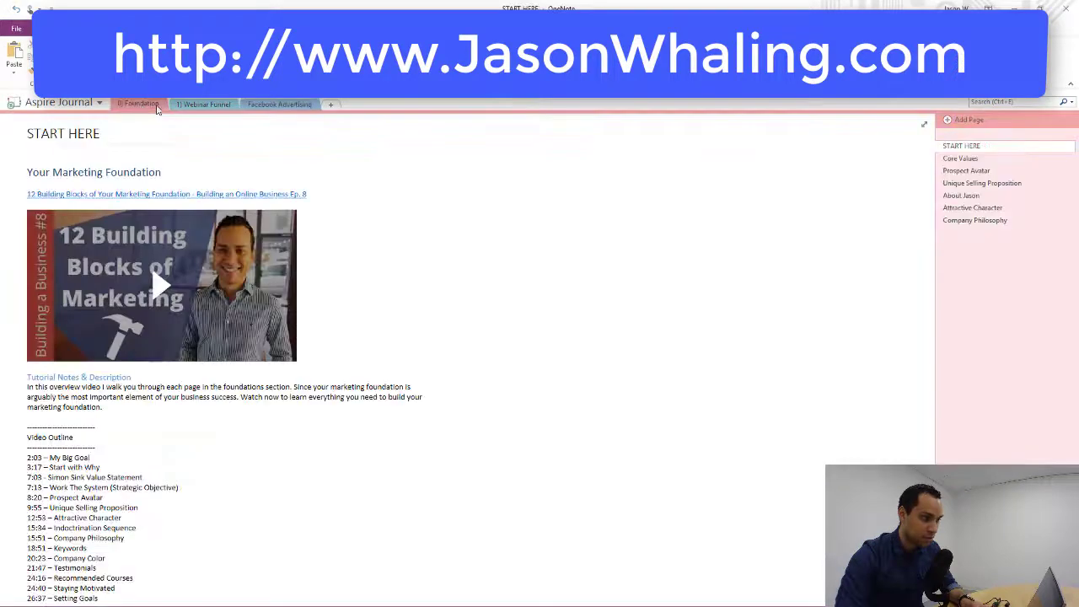
left_click(203, 104)
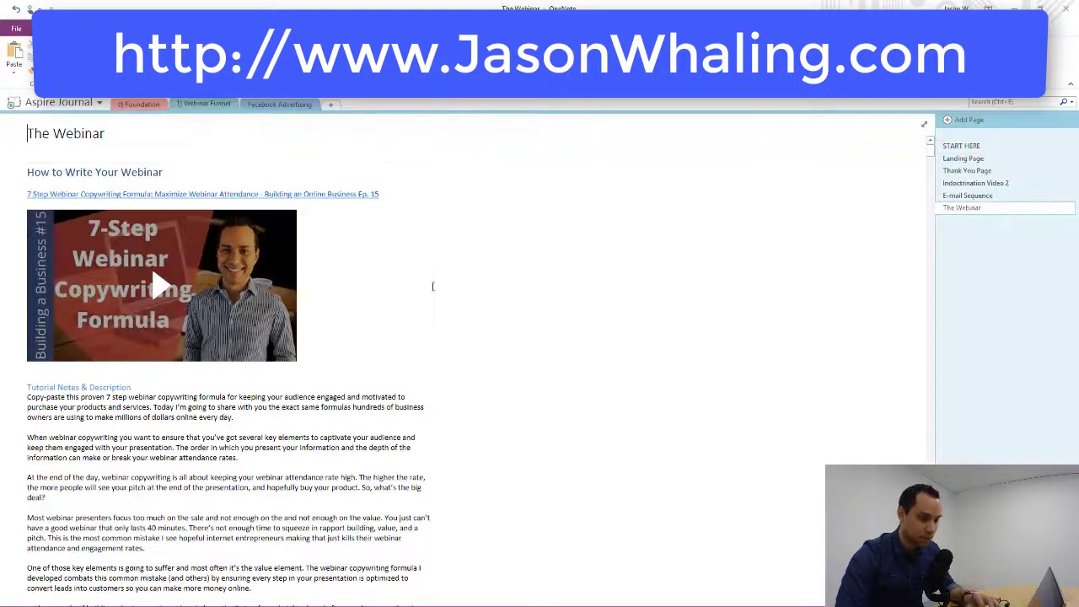
left_click(271, 105)
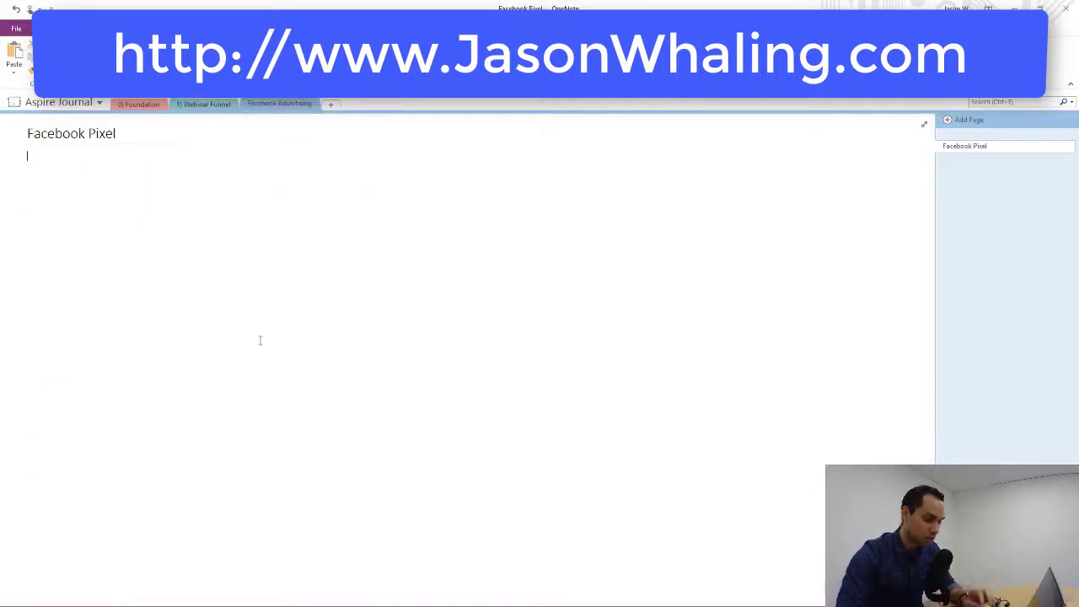
Switch to the Excel advertising model and review the funnel steps and pixel parameters on the Pixels sheet
key("alt+Tab")
key("alt+Tab")
key("alt+Down")
key("alt+Left")
key("alt+Left")
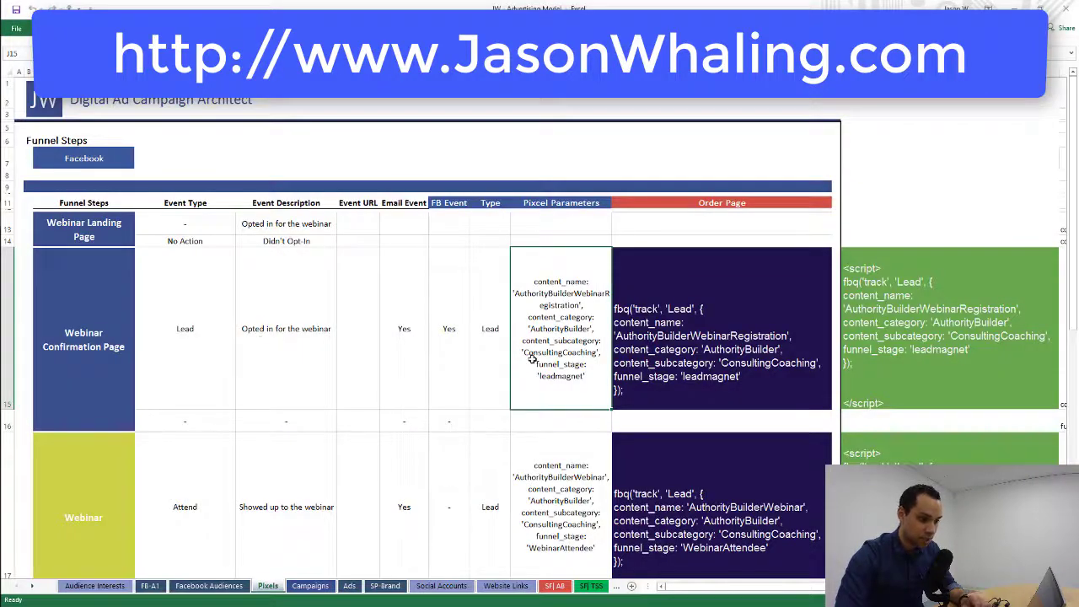
scroll(531, 358, "down", 2)
scroll(531, 354, "up", 2)
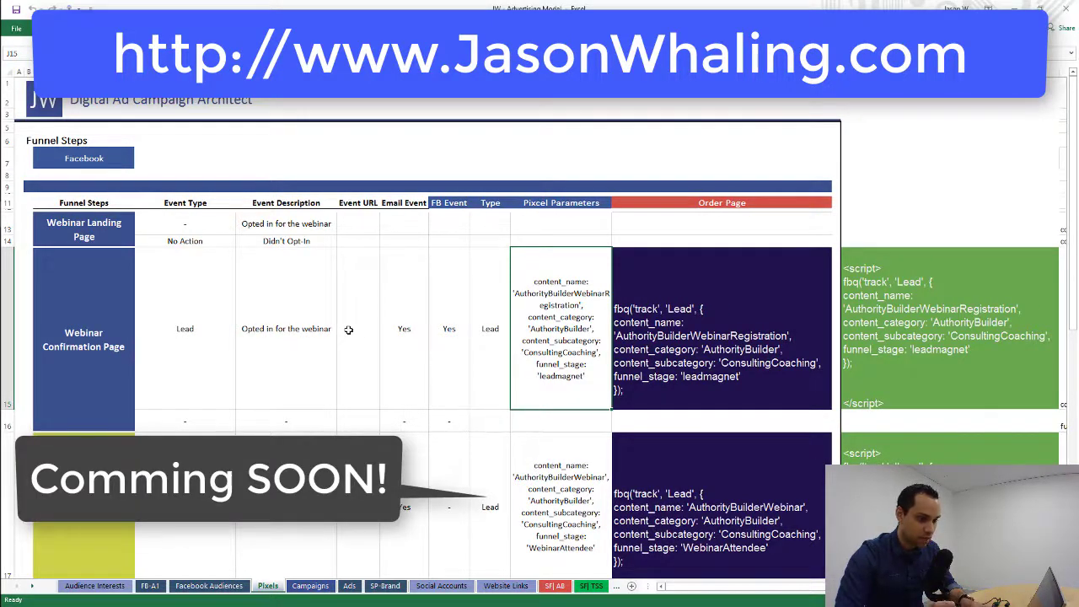
scroll(348, 330, "down", 3)
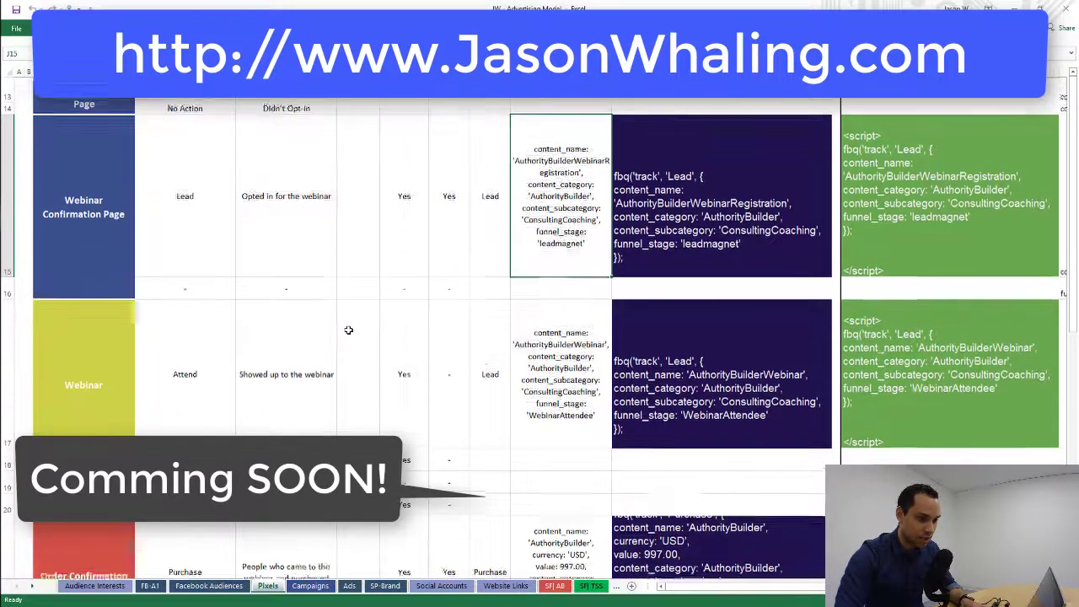
Review the webinar and order confirmation event codes on the Pixels sheet and select the Webinar Confirmation Page's Lead code cell
scroll(547, 308, "down", 3)
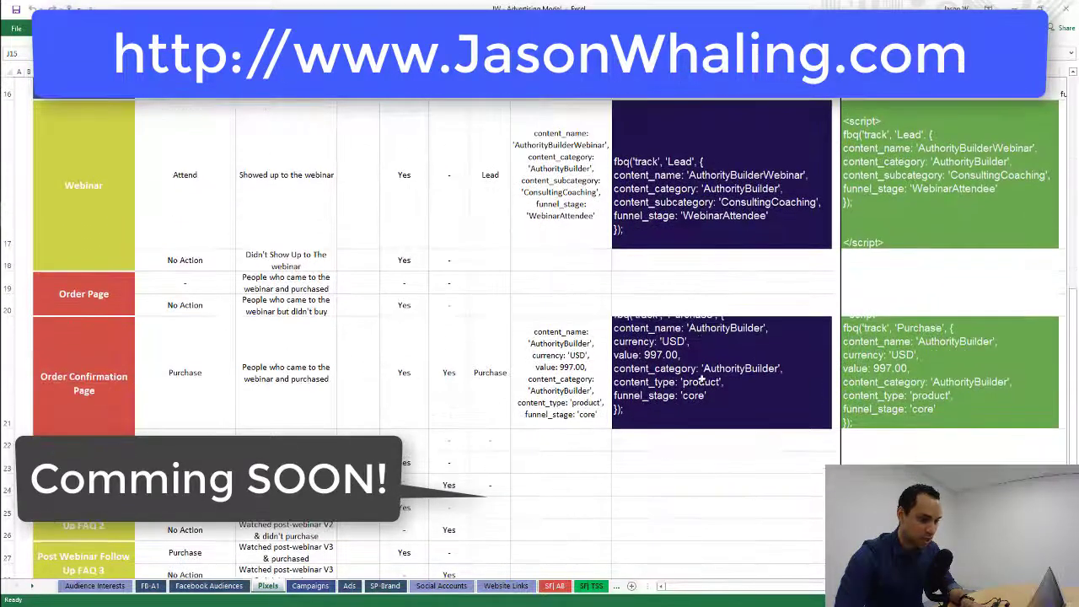
scroll(666, 234, "up", 5)
left_click(711, 321)
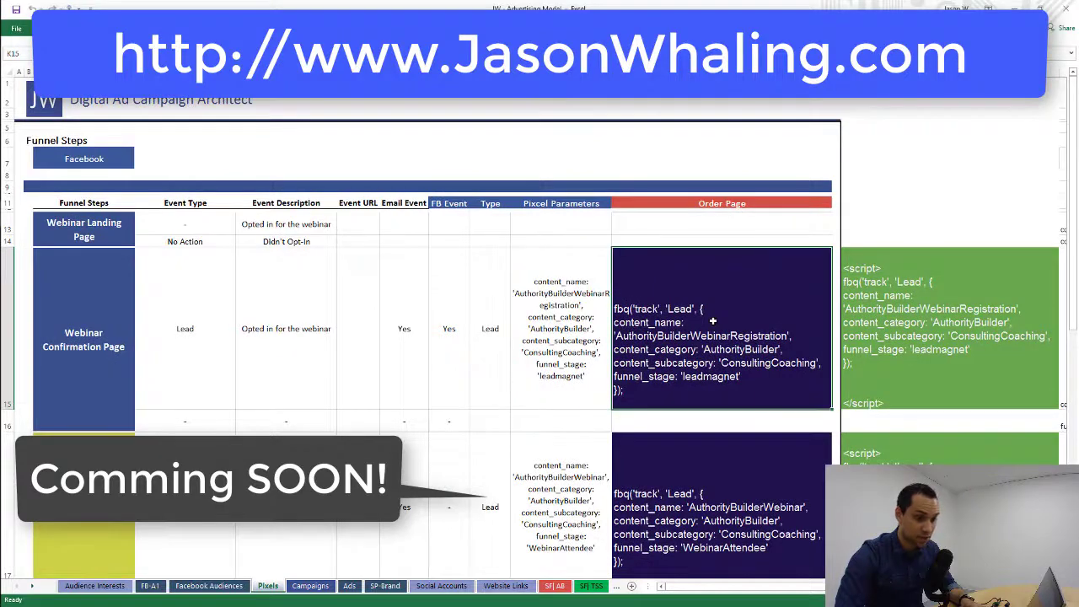
Switch to the FB - Tracking Pixels page in OneNote and examine the Lead event script in the Confirmation Page code
key("alt+Tab")
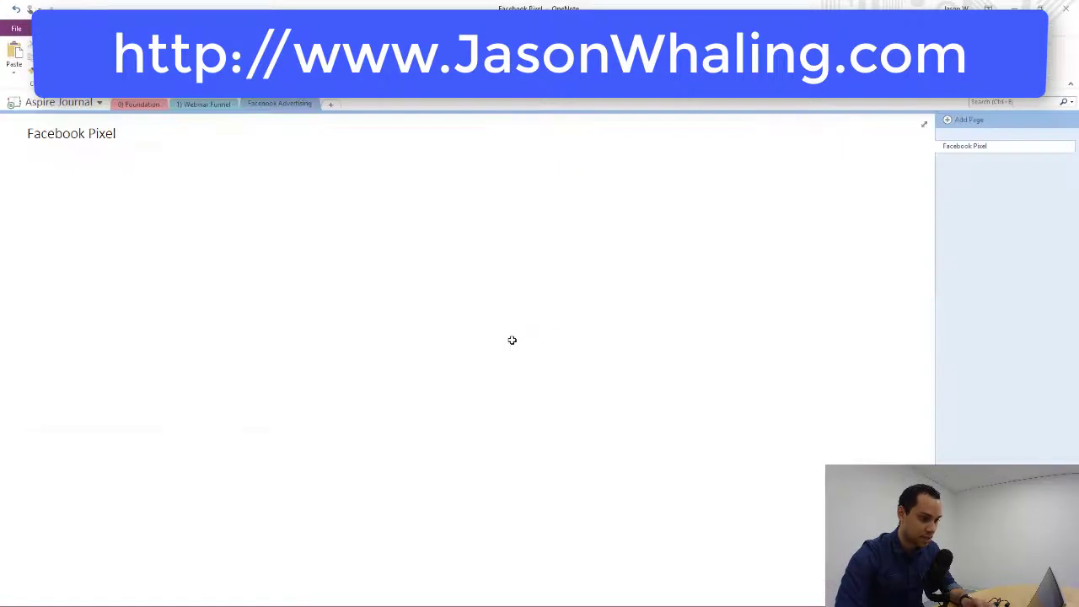
key("alt+Tab")
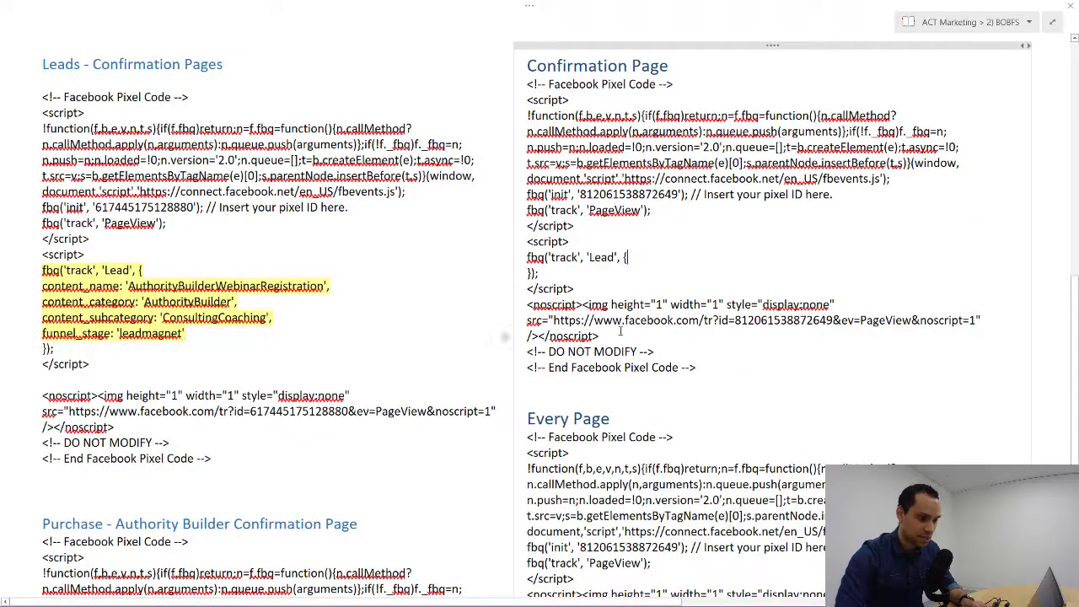
left_click_drag(523, 241, 616, 290)
left_click(608, 289)
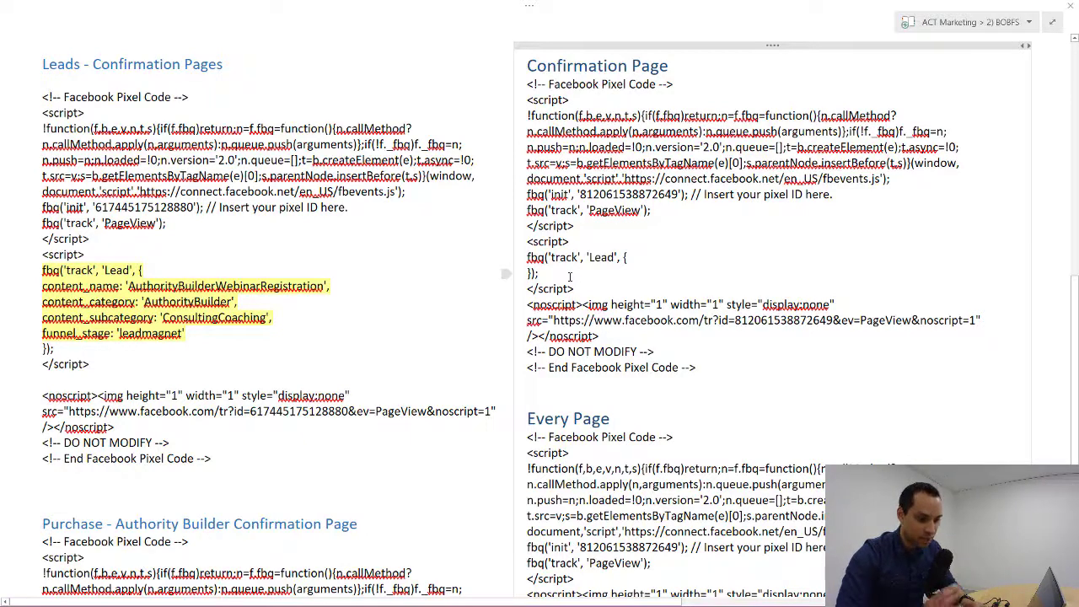
Switch back to Ads Manager in Chrome to view the Facebook pixel's activity and events
key("alt+Tab")
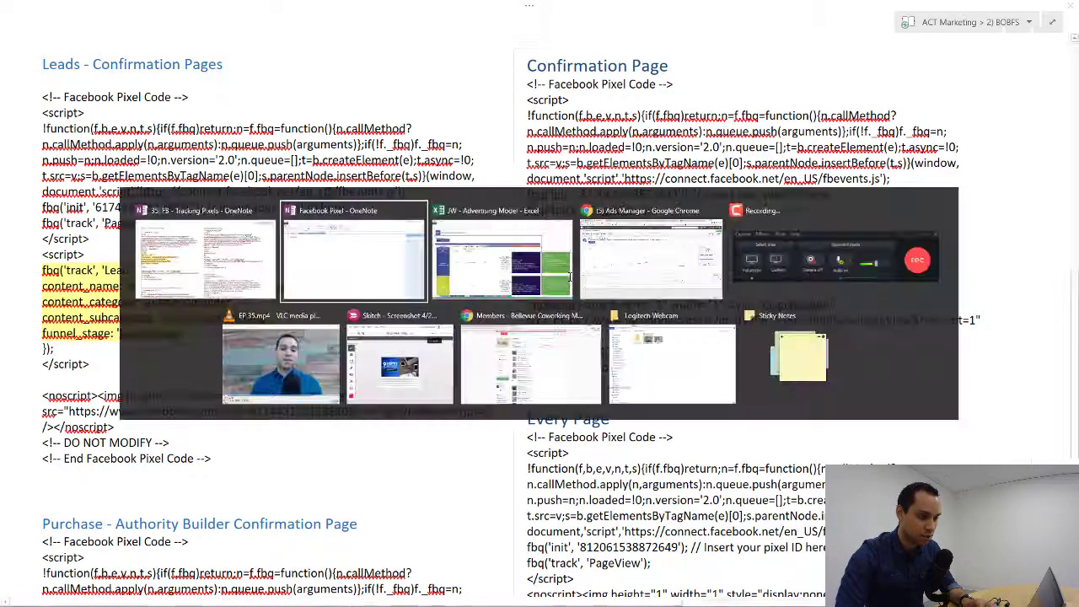
key("alt+Tab")
key("alt+Tab")
key("alt+Tab")
key("alt+Tab")
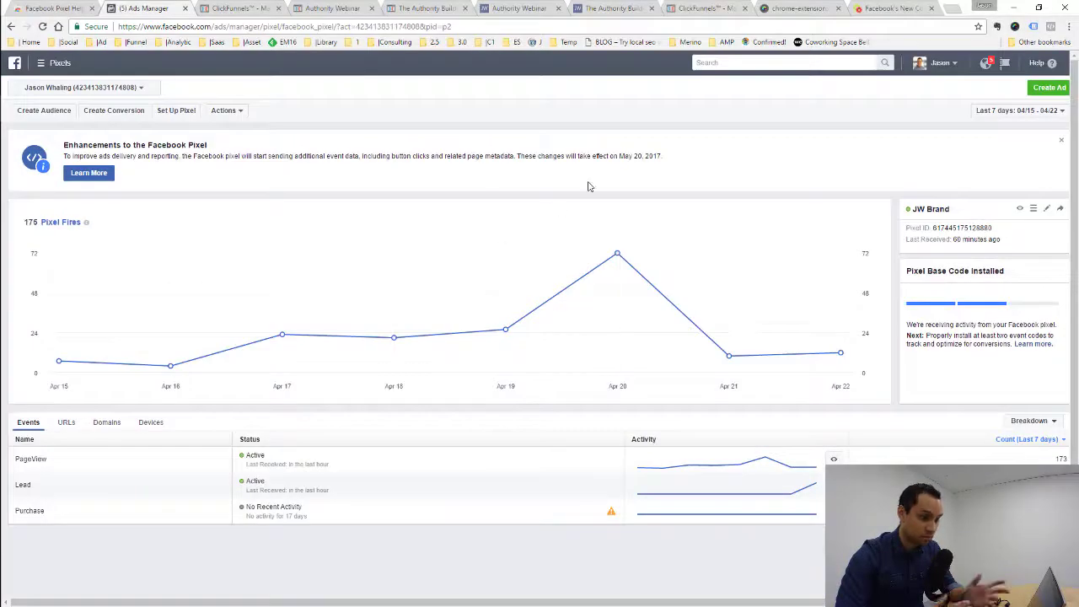